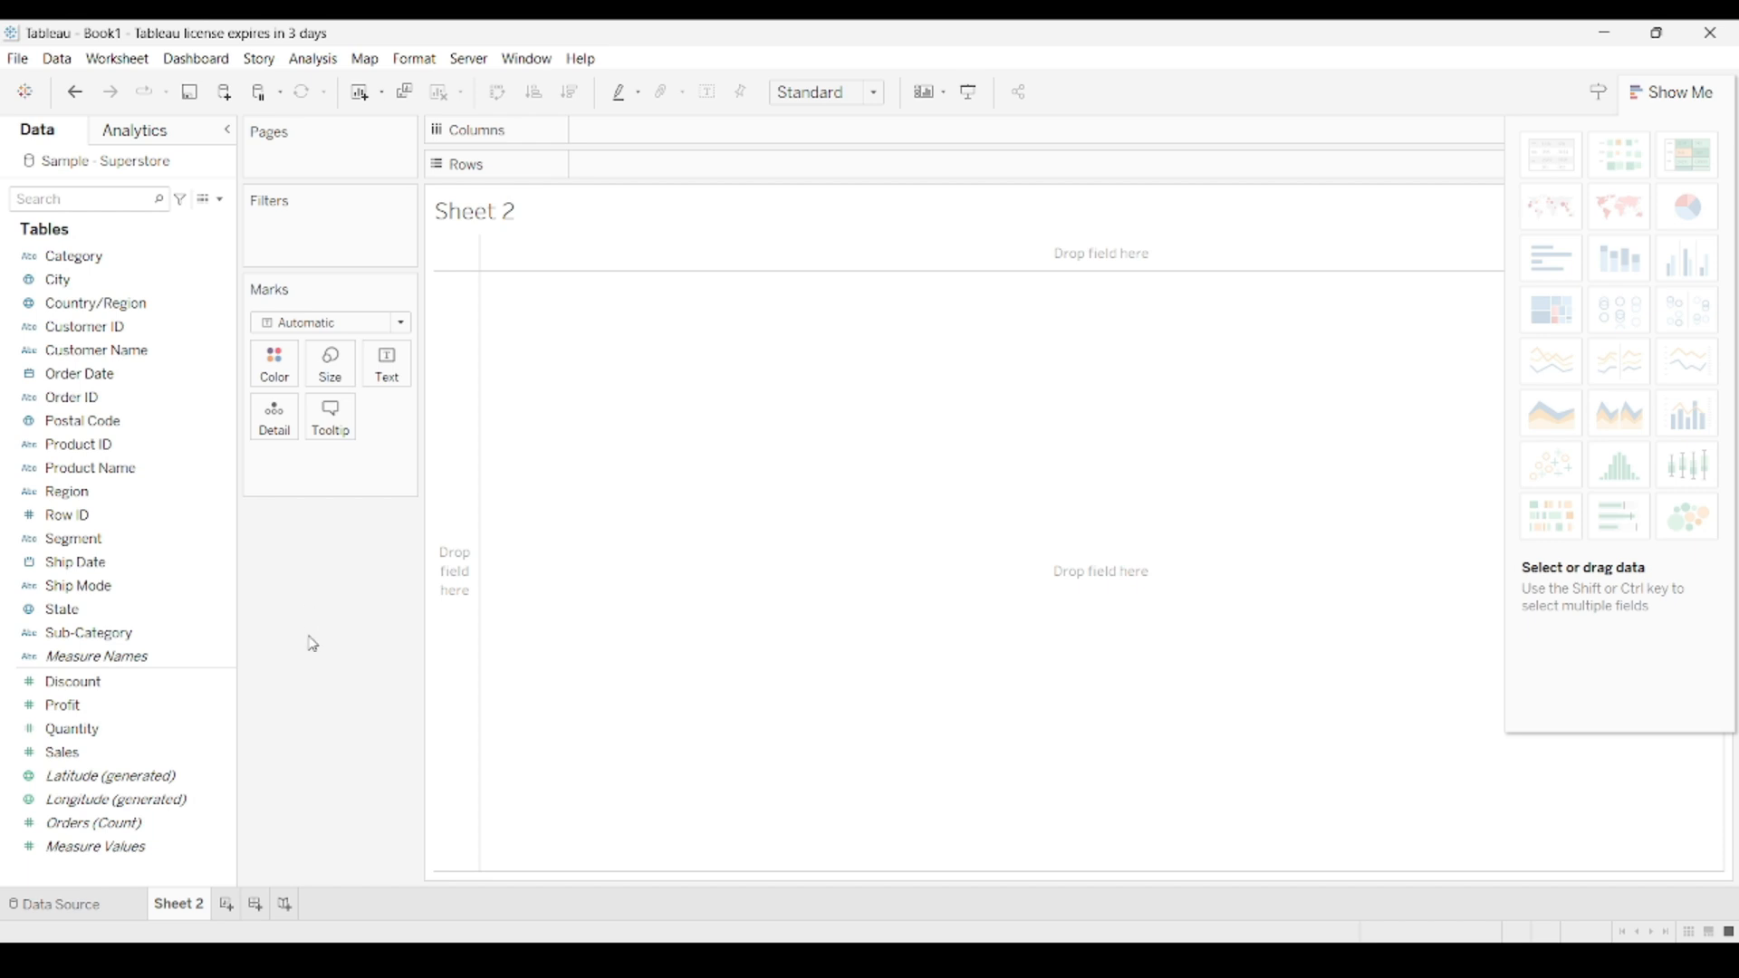
Rename the worksheet as "Bar graph".
double_click(193, 911)
type("Bar graph")
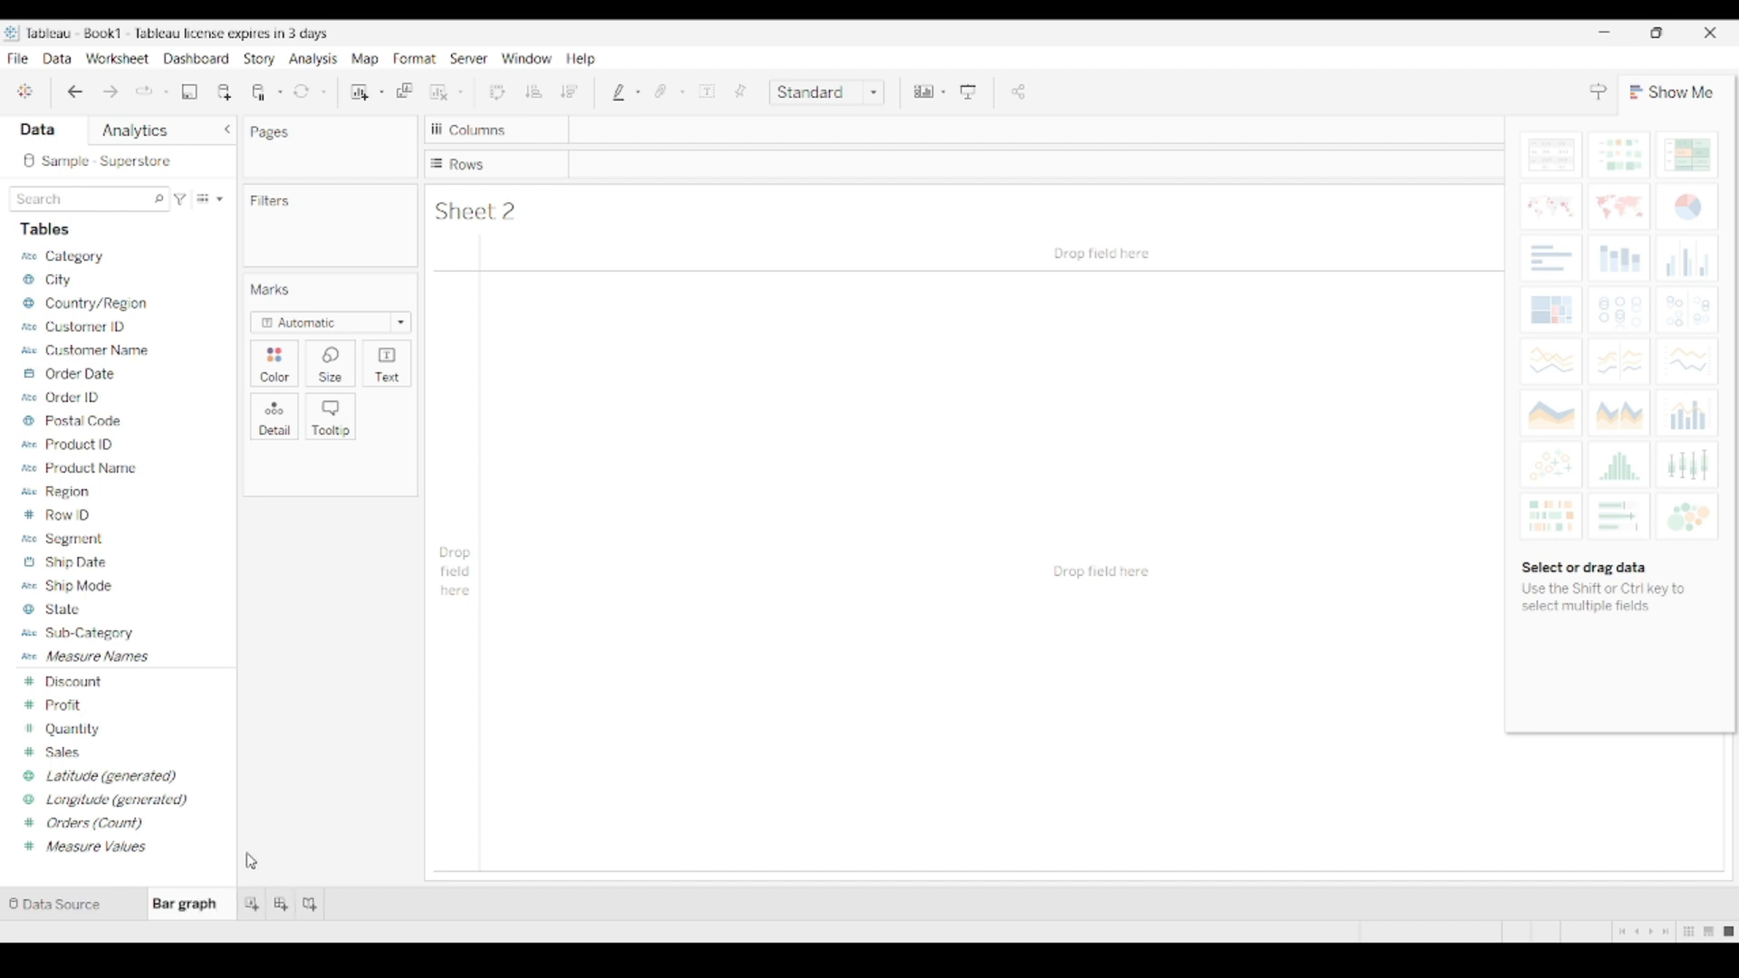
left_click(324, 681)
Build a bar chart with Sub-Category on Columns and Sales on Rows, fitted to Entire View.
left_click(134, 637)
left_click_drag(134, 638, 761, 140)
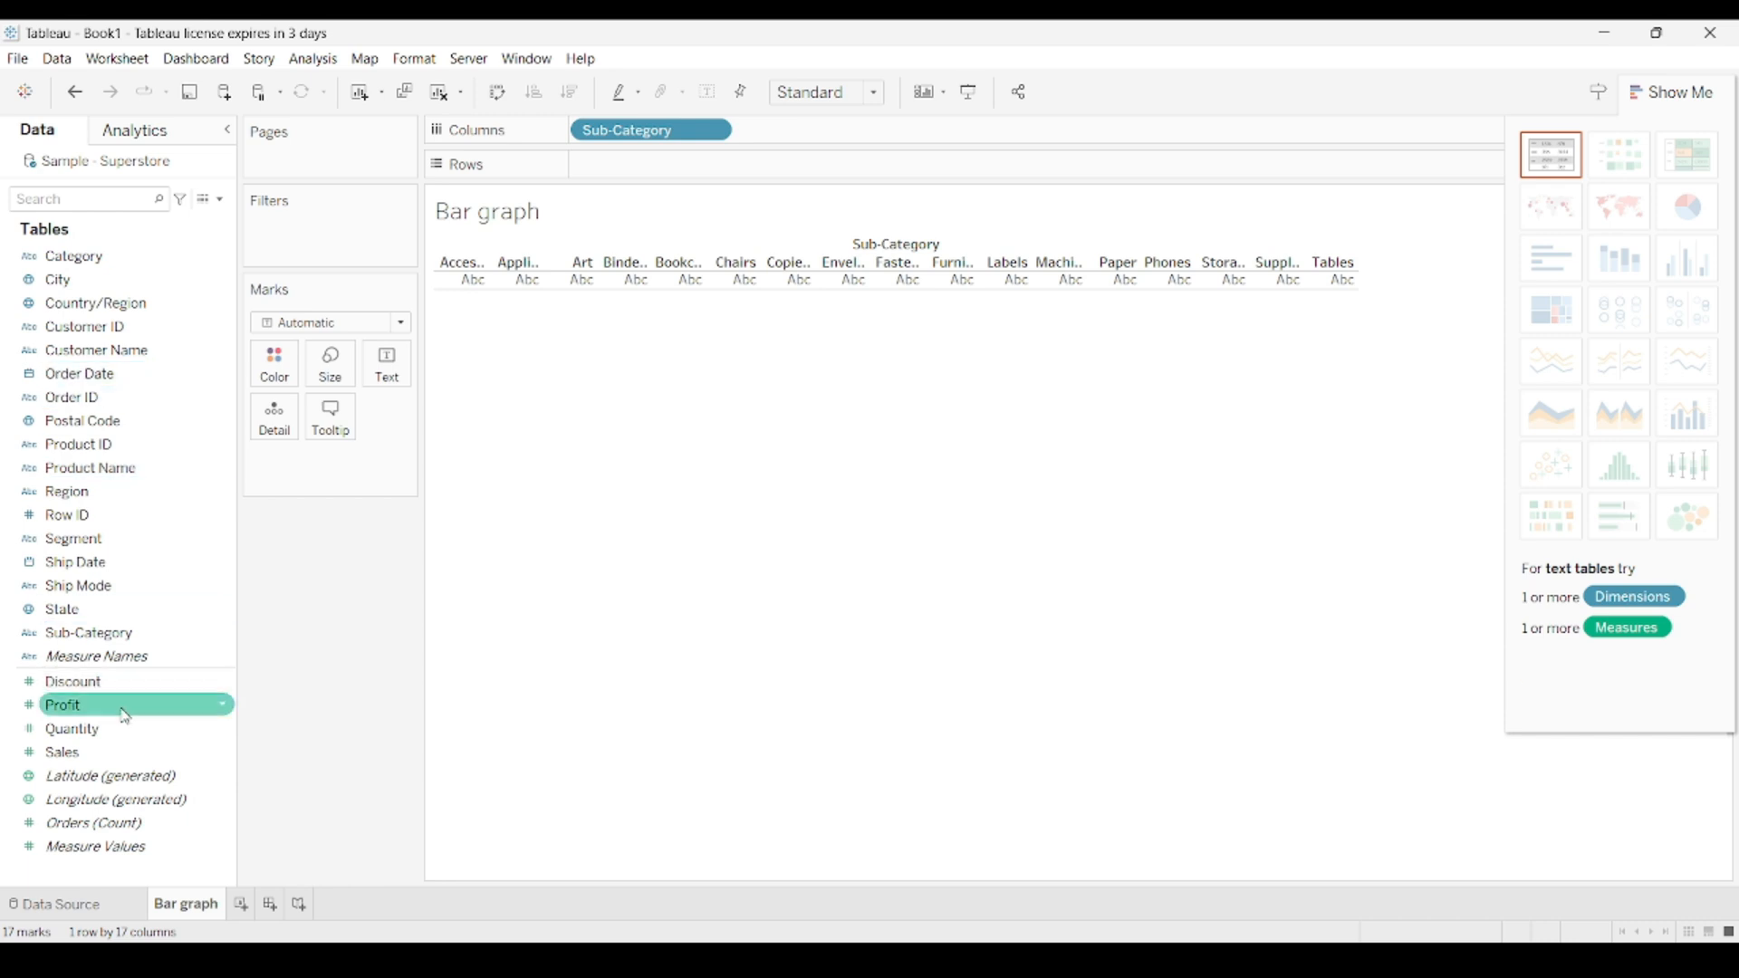
left_click_drag(117, 753, 667, 161)
left_click(808, 98)
left_click(809, 177)
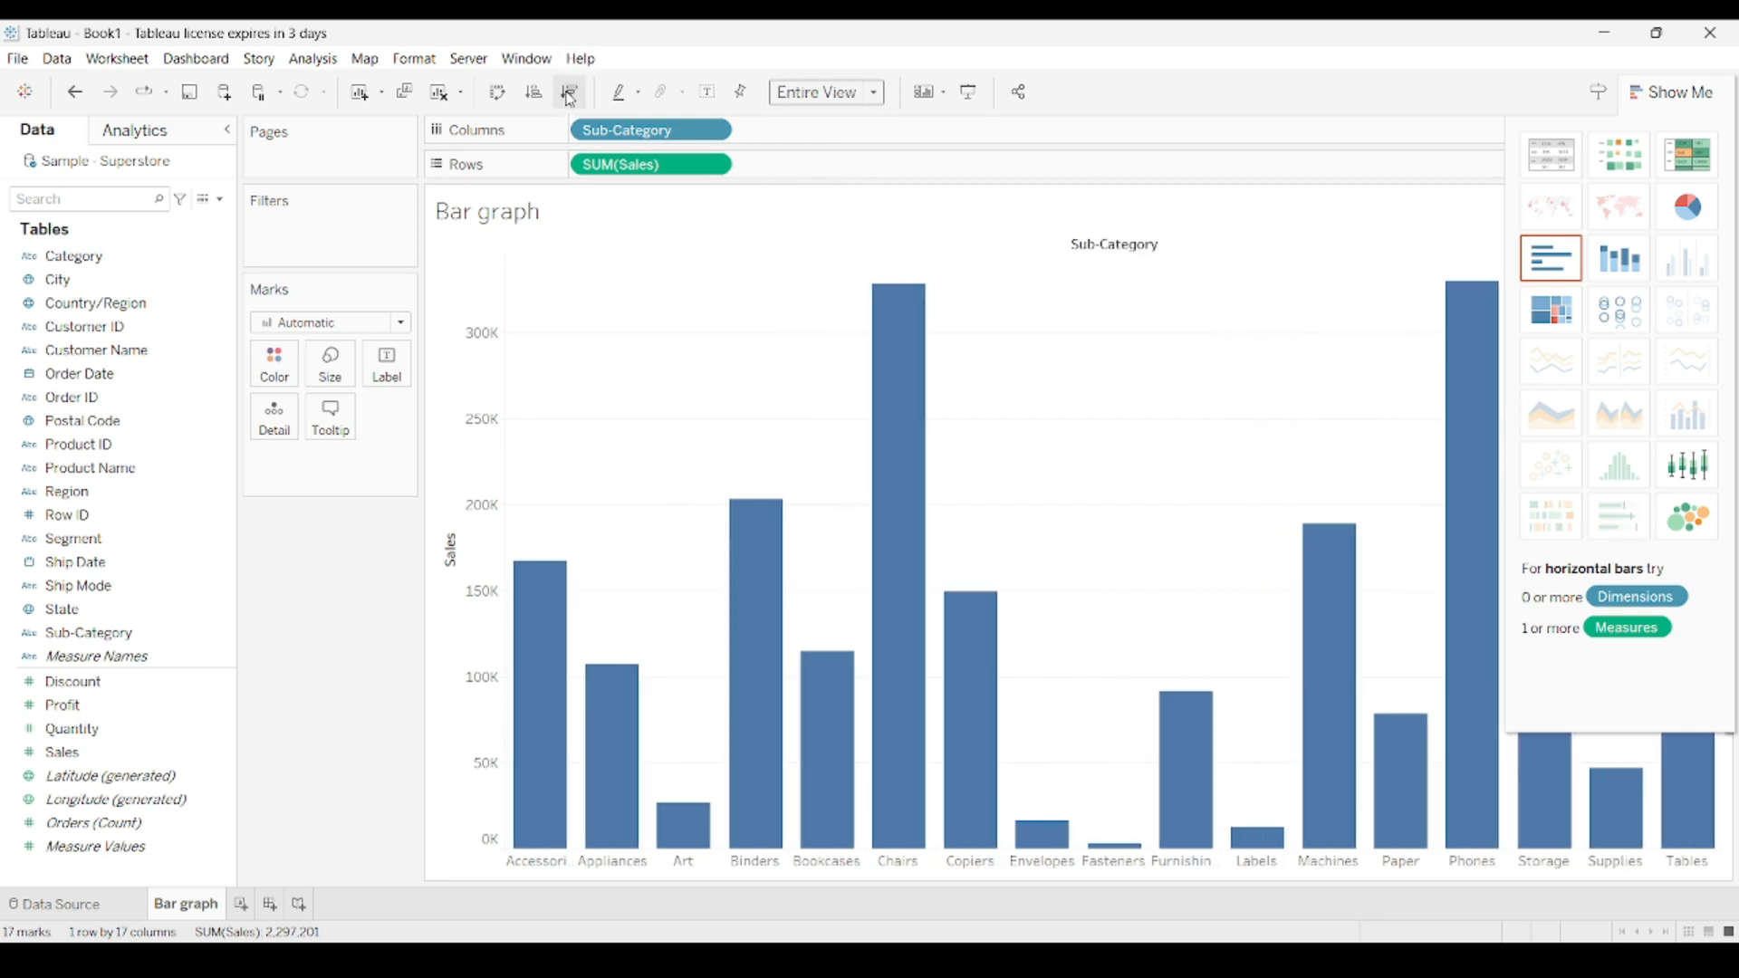
Sort the bars in descending order, label them with Sales, and hide the chart type suggestions.
left_click(569, 91)
left_click_drag(145, 751, 396, 381)
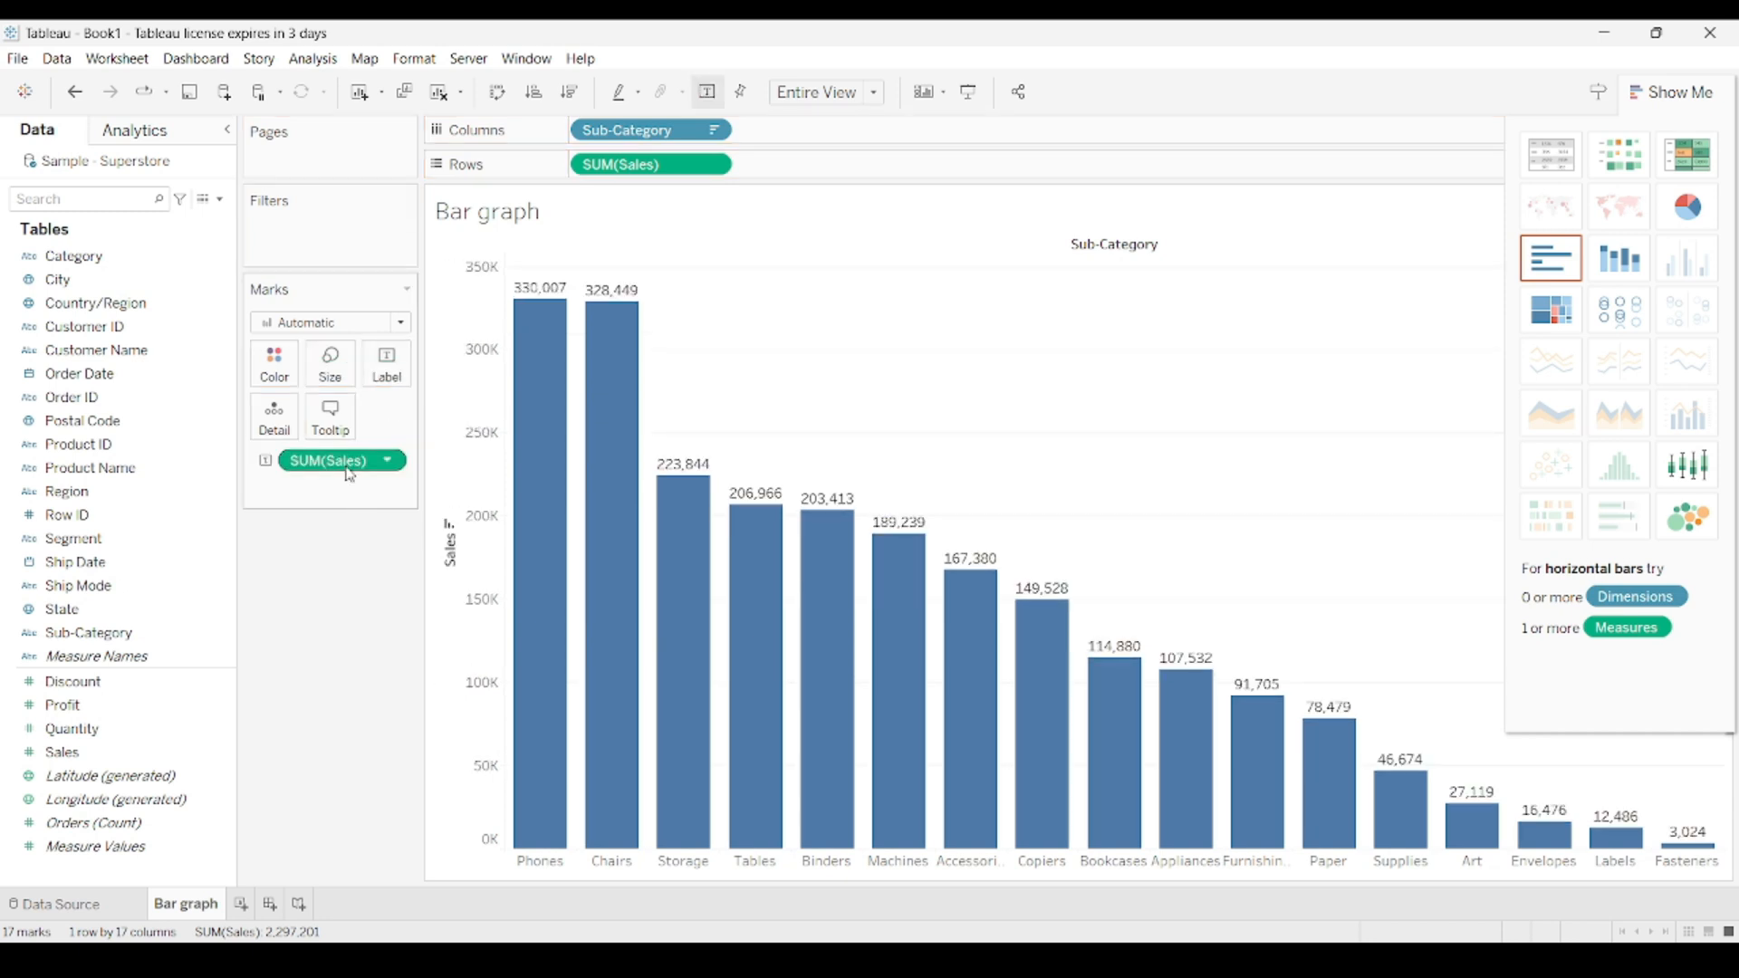
left_click(1670, 92)
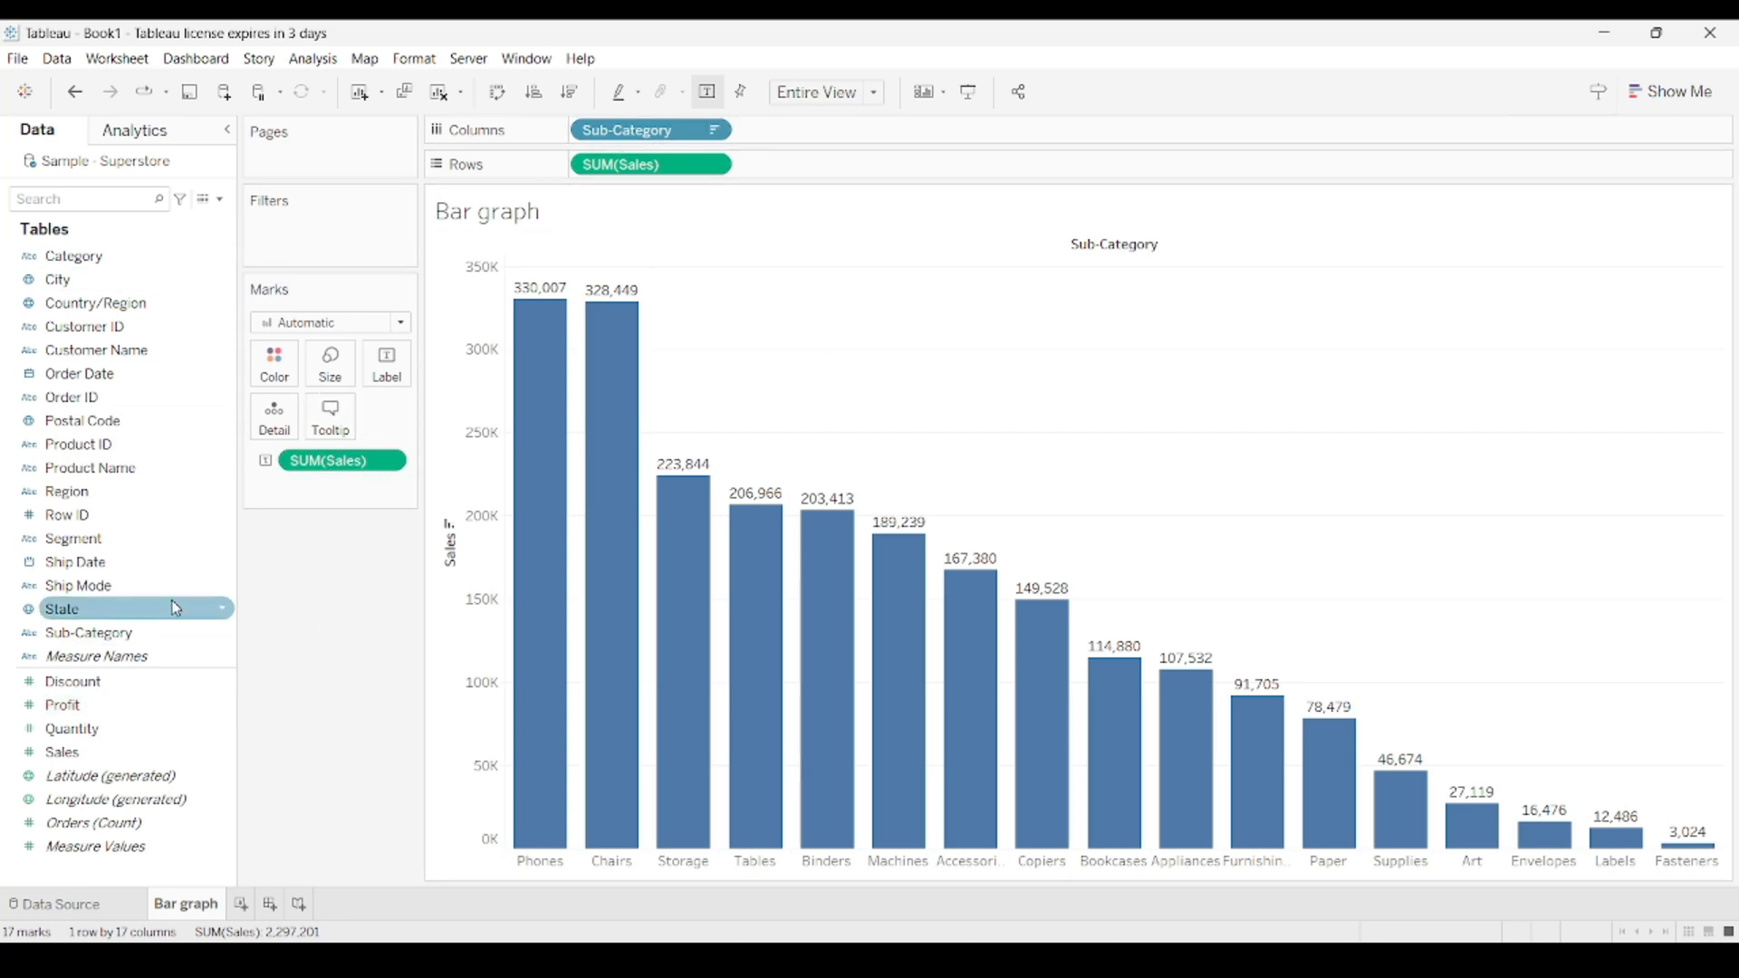
Create a group from the Sub-Category field, combining Accessories, Appliances, Art, Binders and Bookcases as Group 1.
left_click(185, 643)
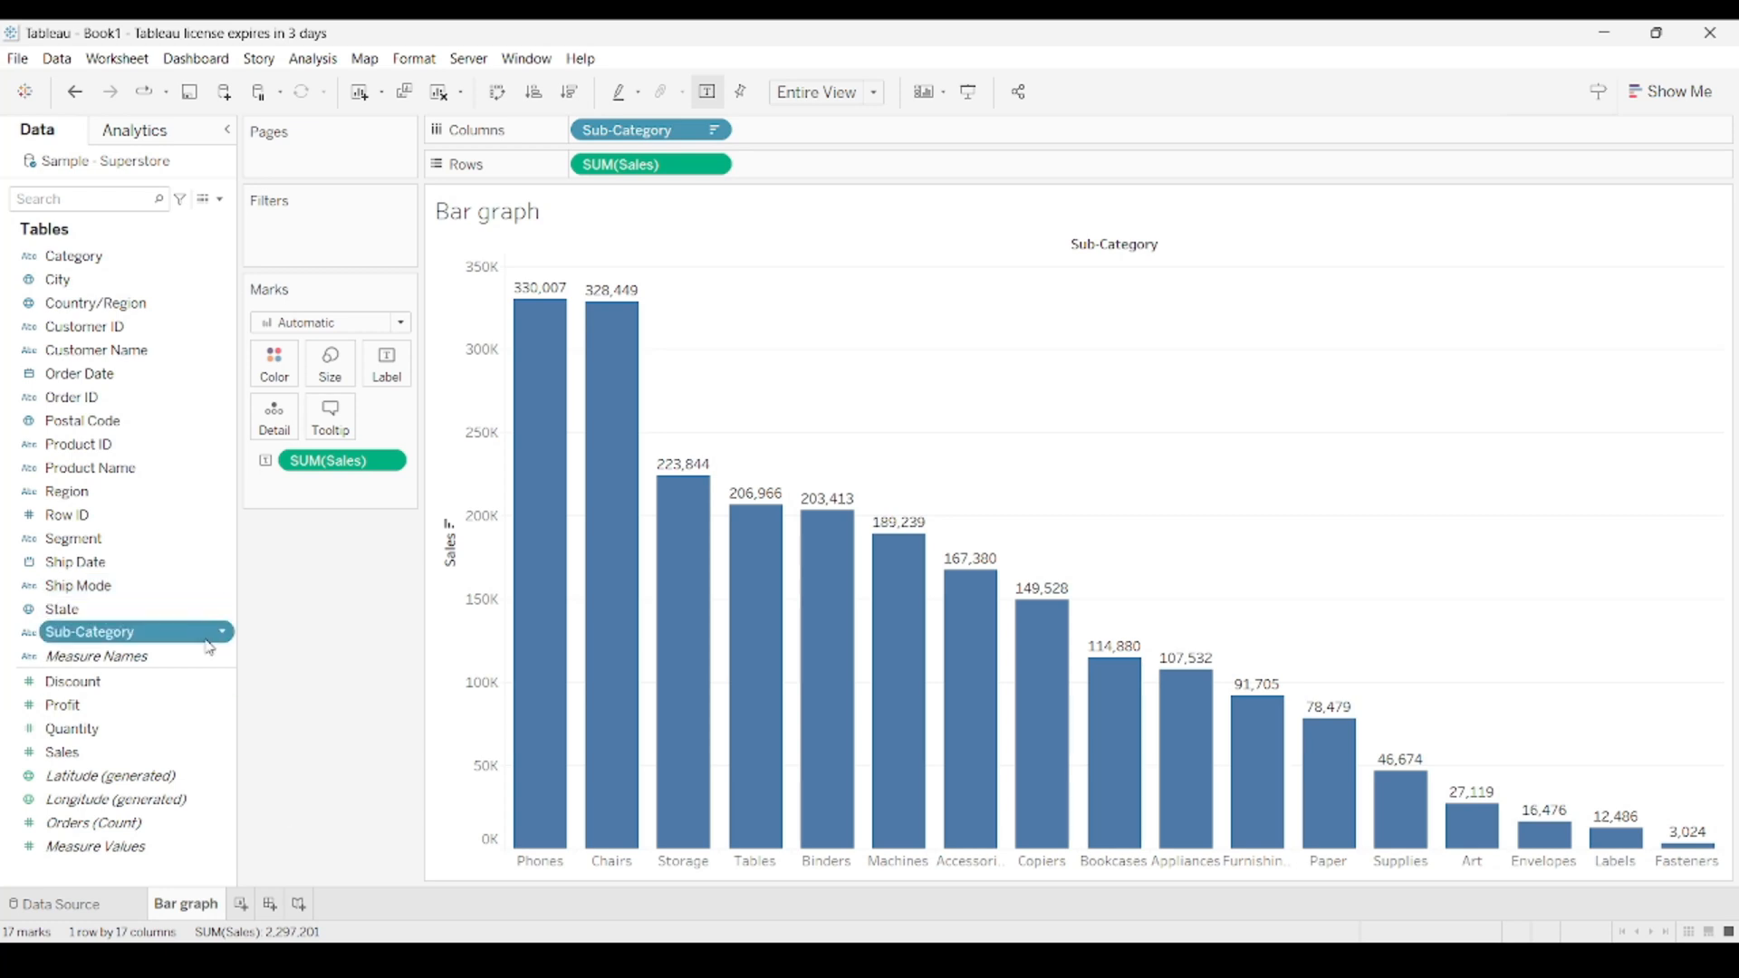
left_click(223, 635)
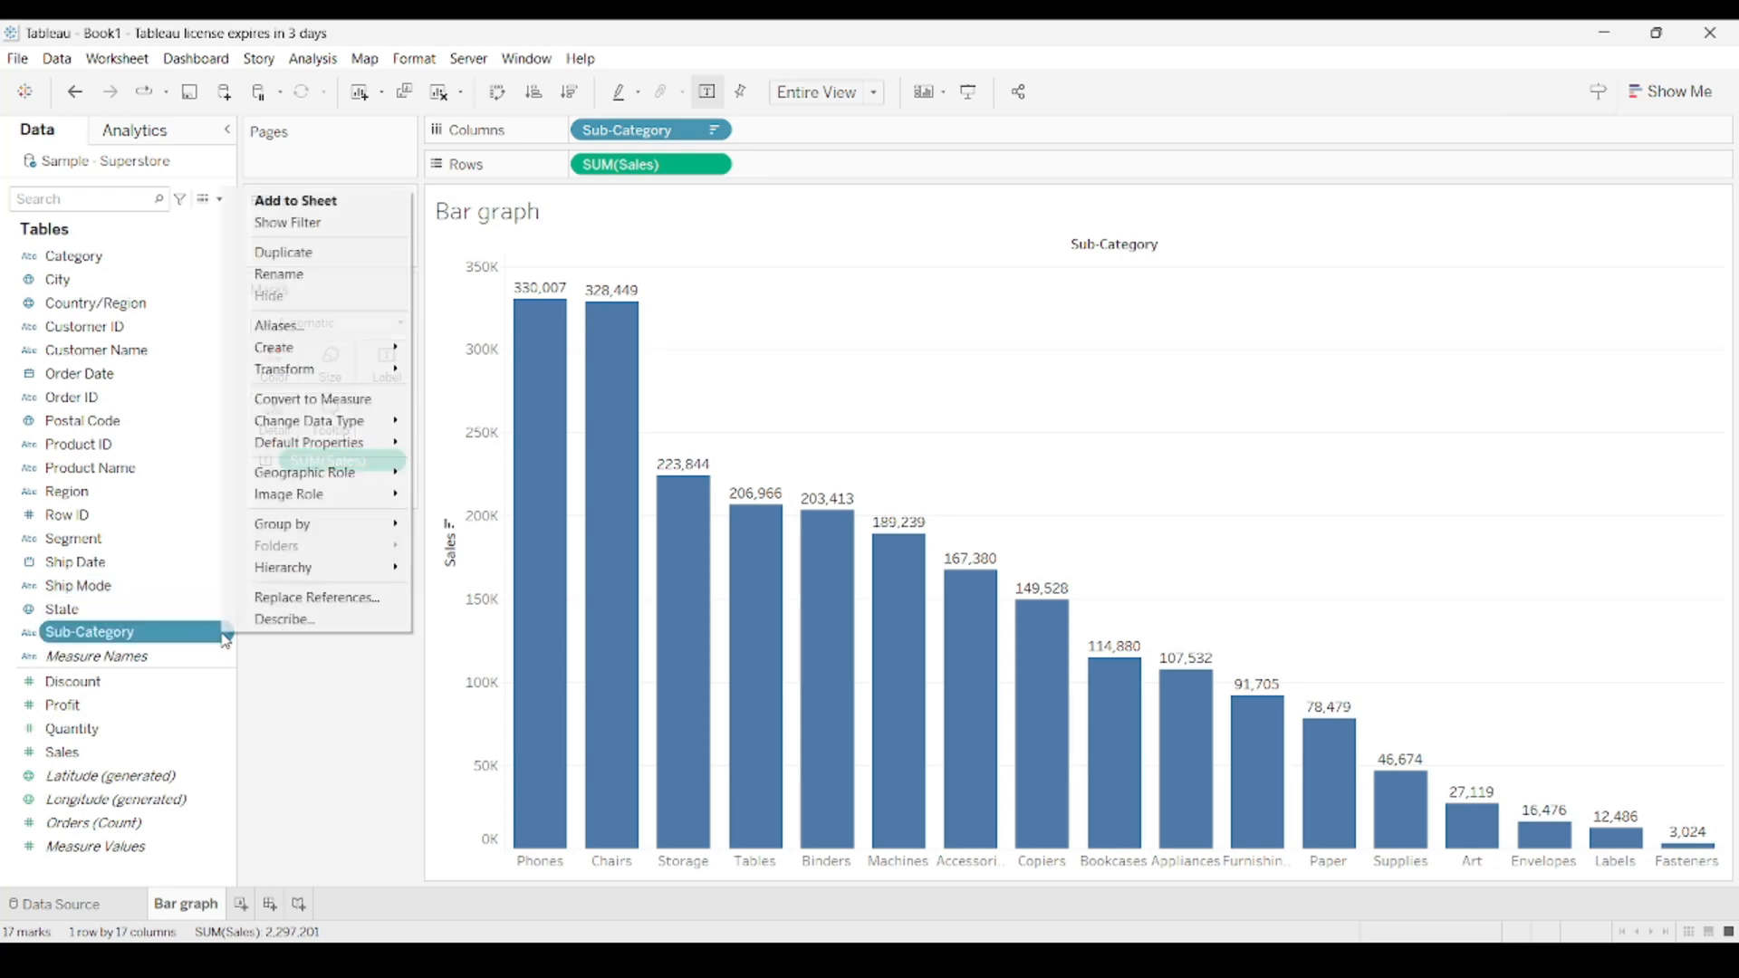
mouse_move(318, 357)
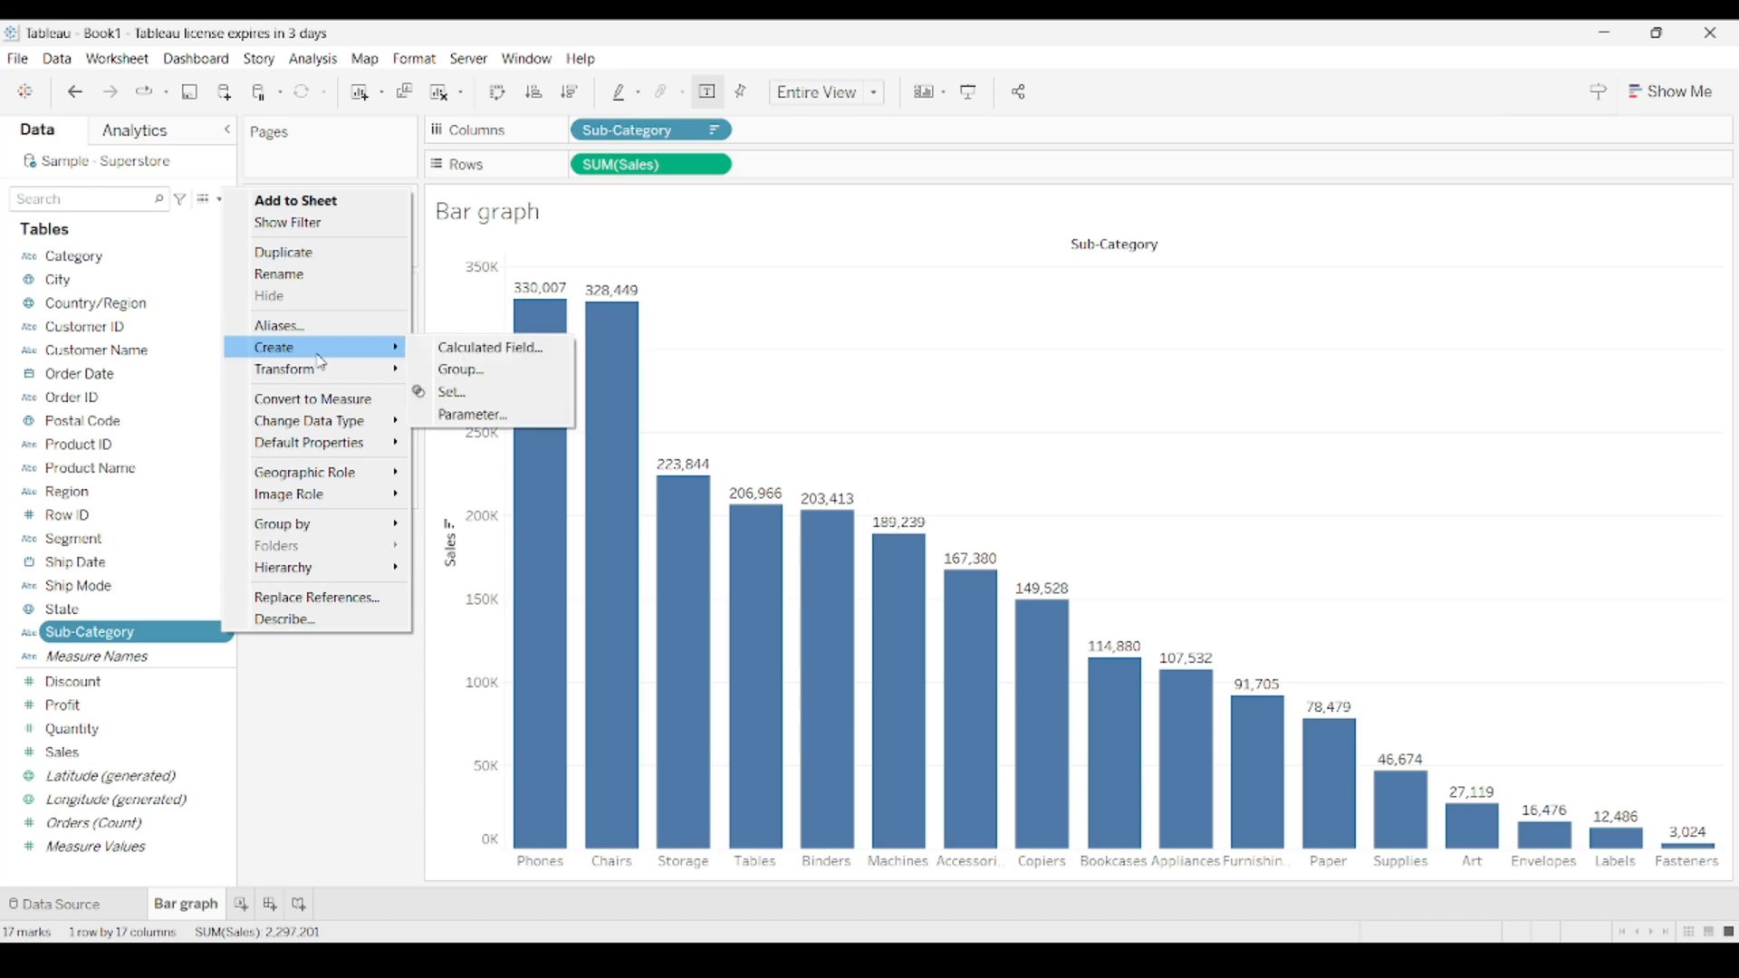
left_click(444, 371)
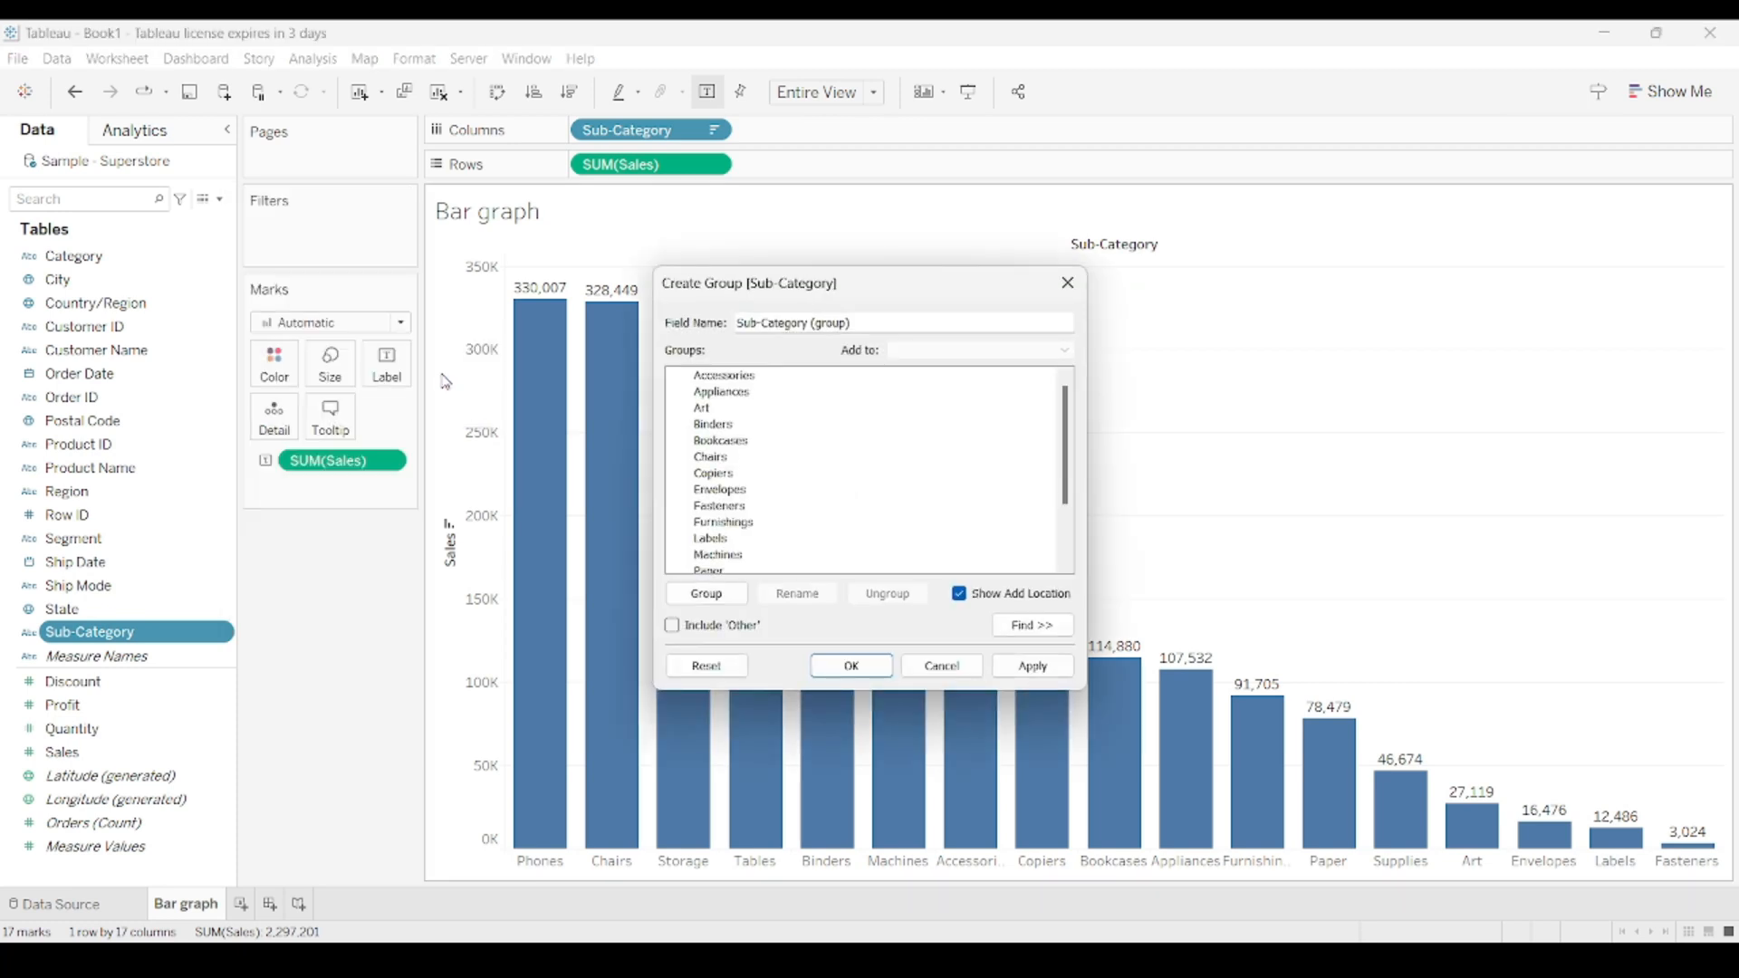
scroll(776, 430, "down", 1)
scroll(777, 430, "up", 1)
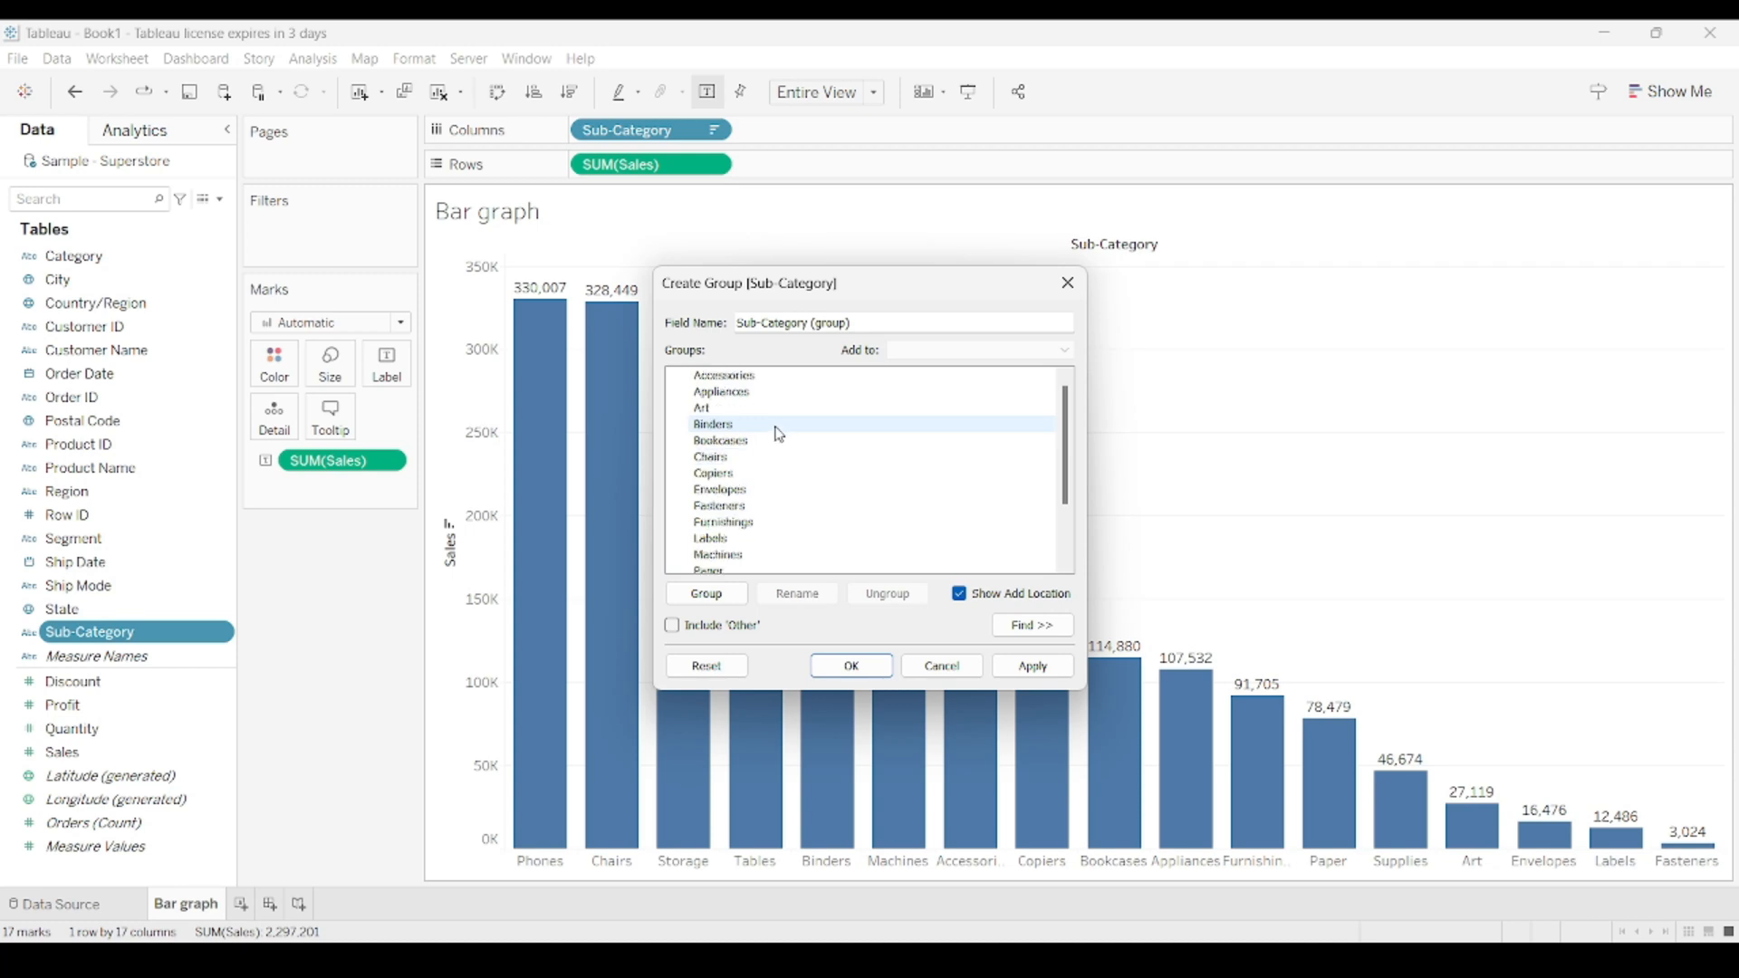
left_click(757, 376)
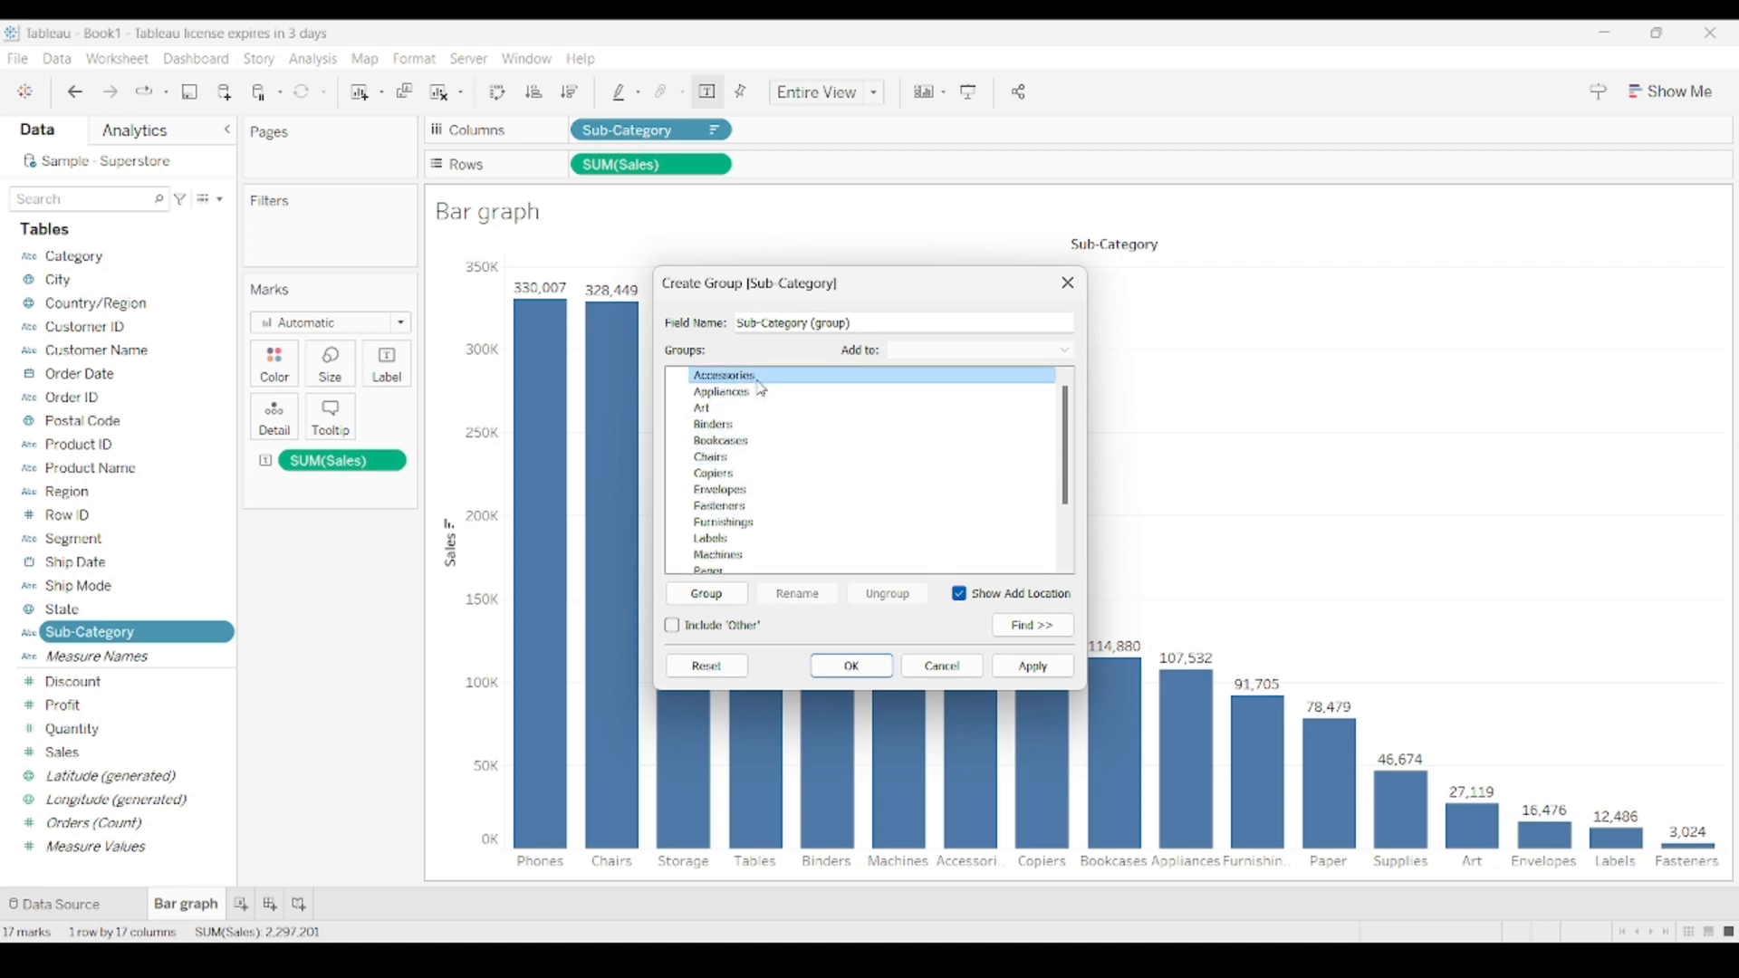
left_click(728, 443, "shift")
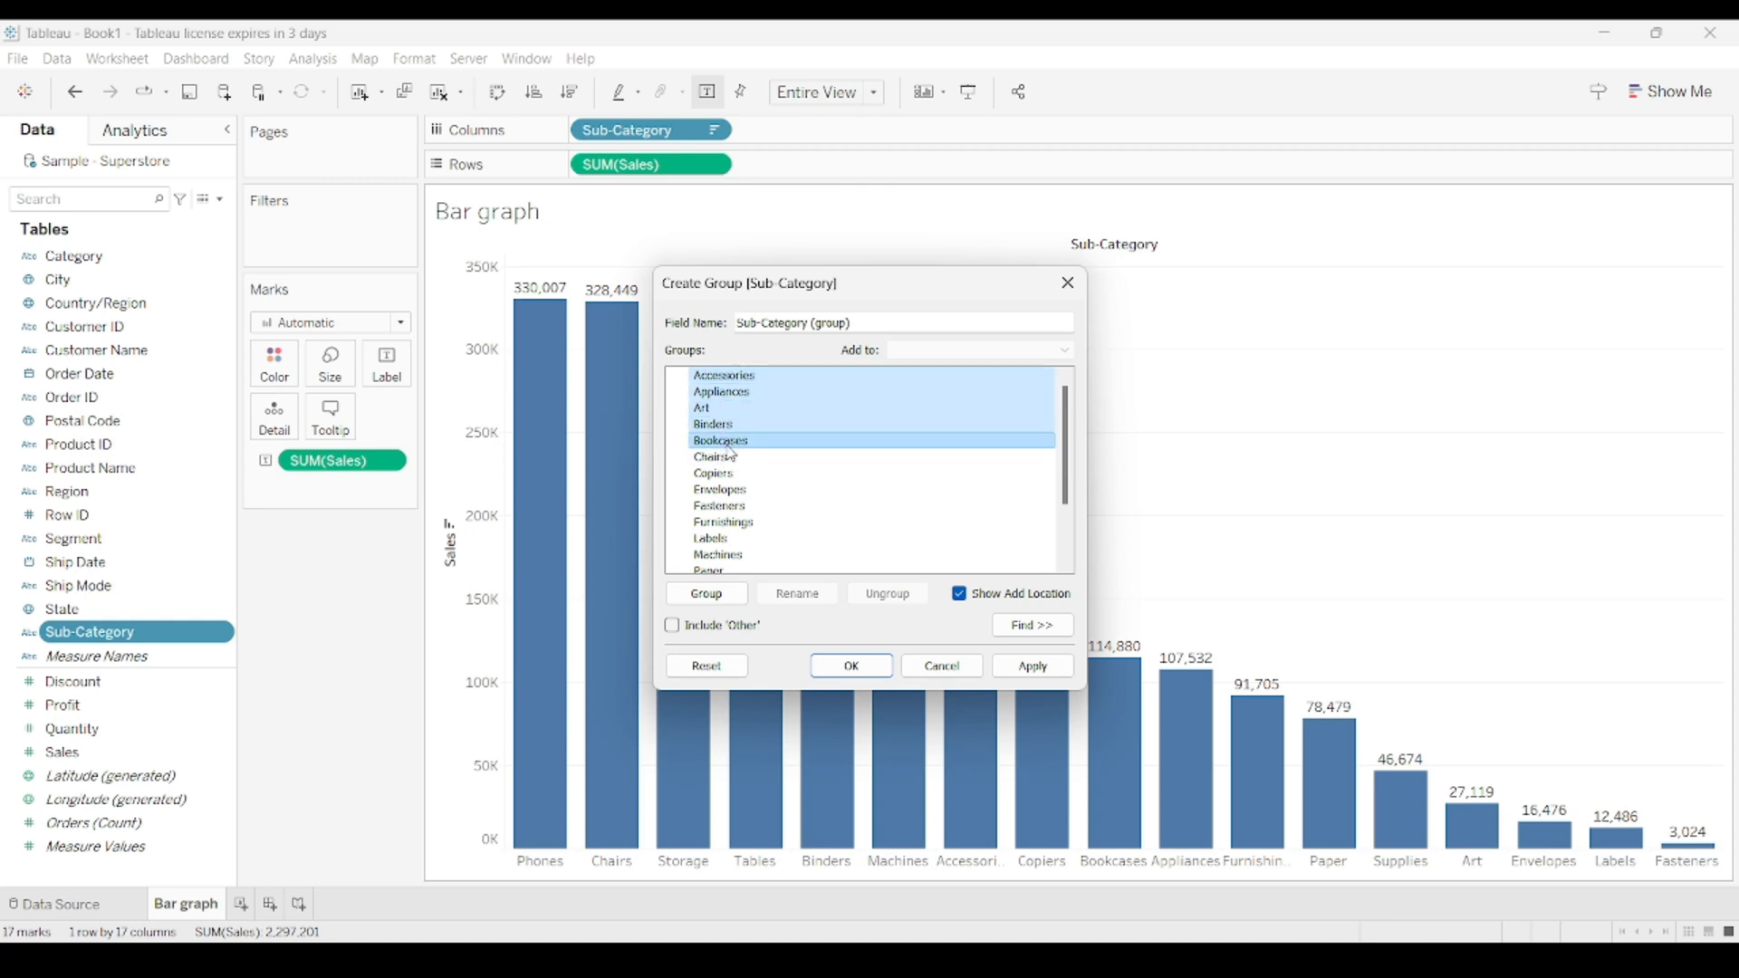
left_click(723, 594)
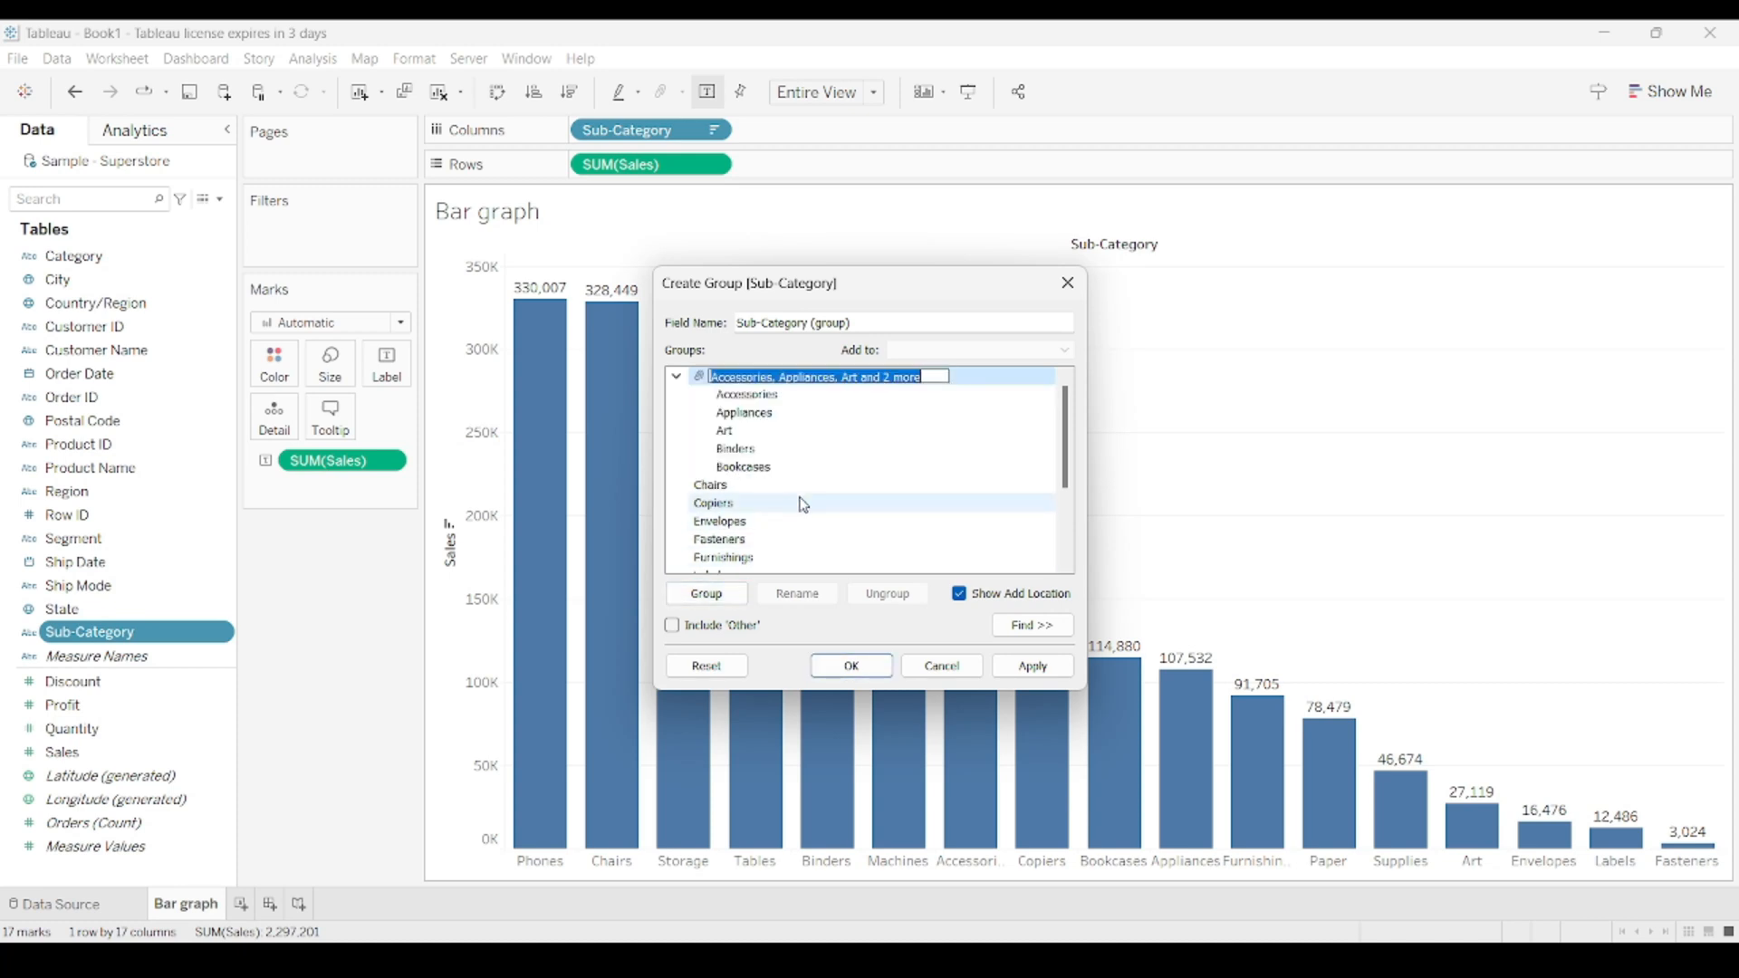
type("Group 1")
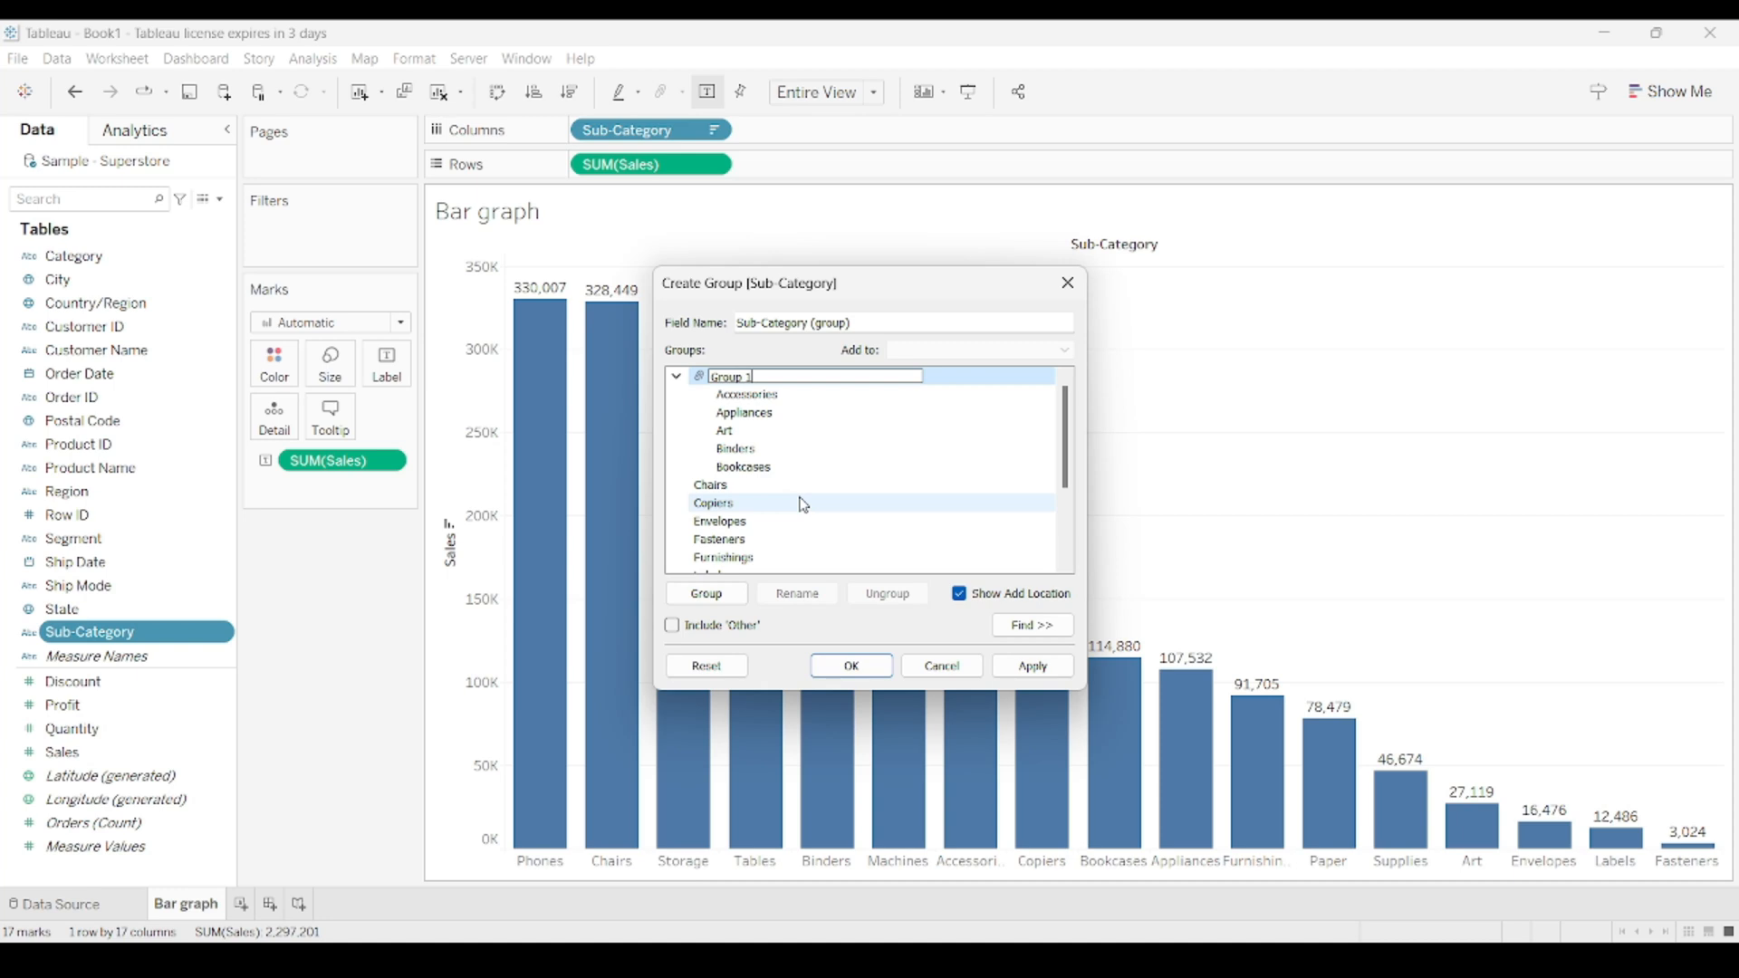
key("Return")
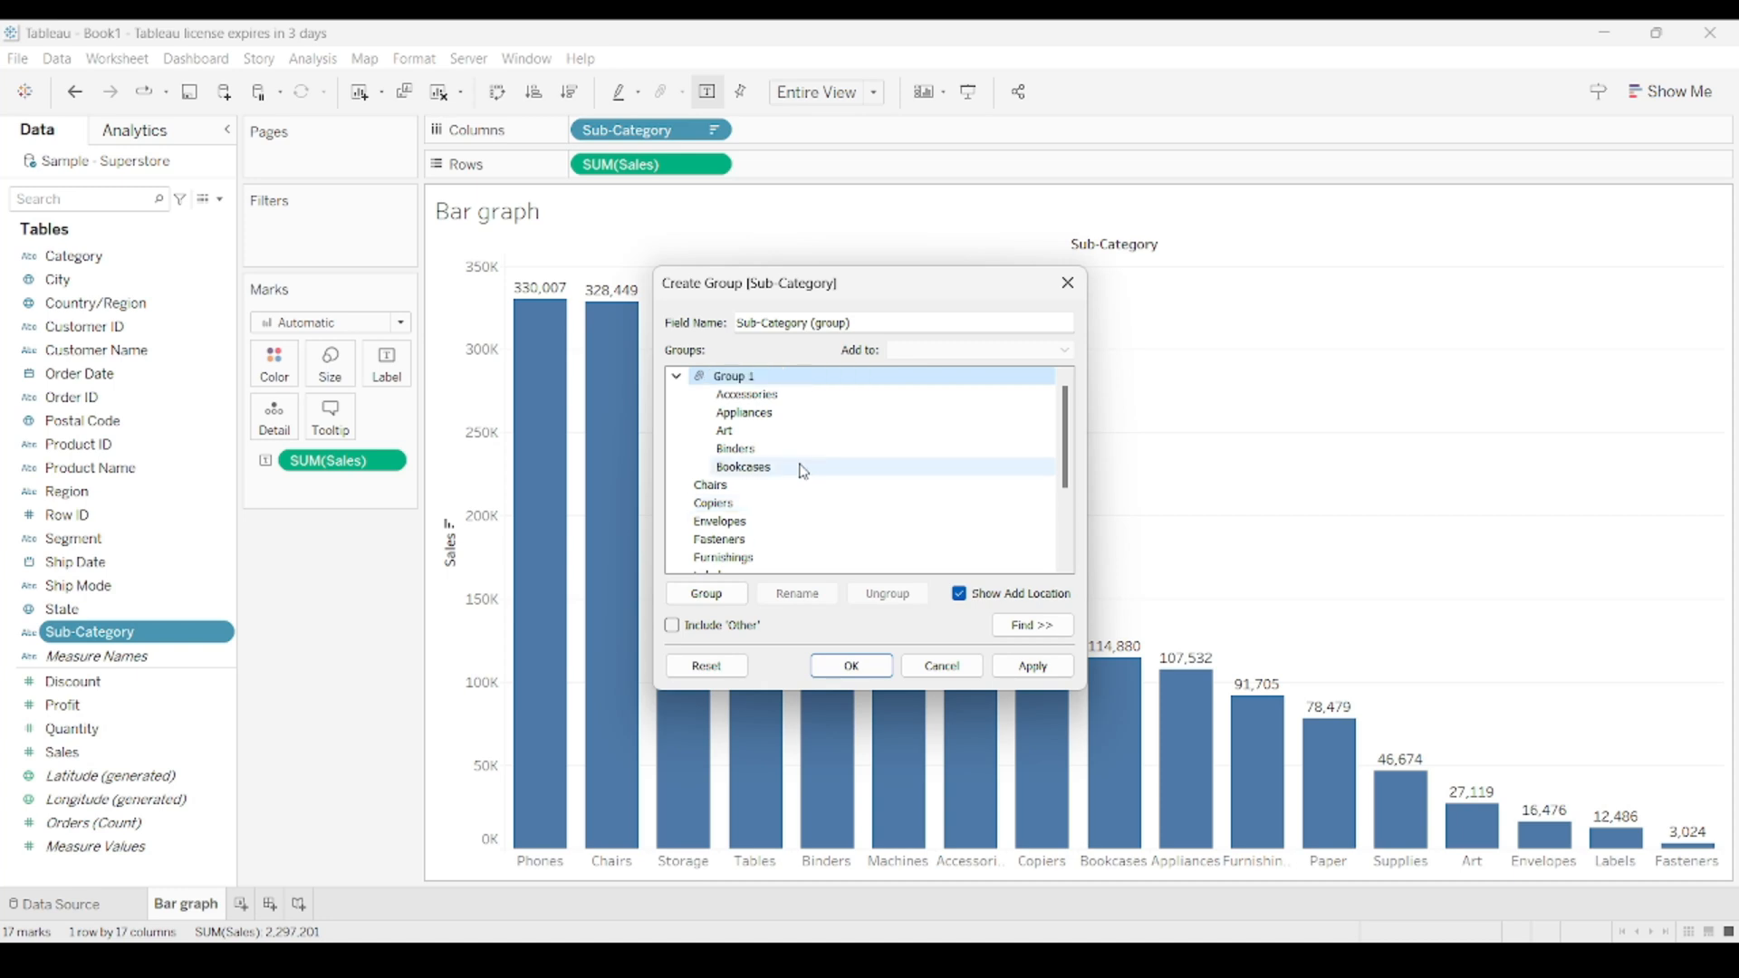
left_click(676, 376)
Combine Chairs, Copiers, Envelopes, Fasteners, Furnishings and Labels as Group 2 and collapse it.
left_click(713, 395)
left_click(738, 493, "shift")
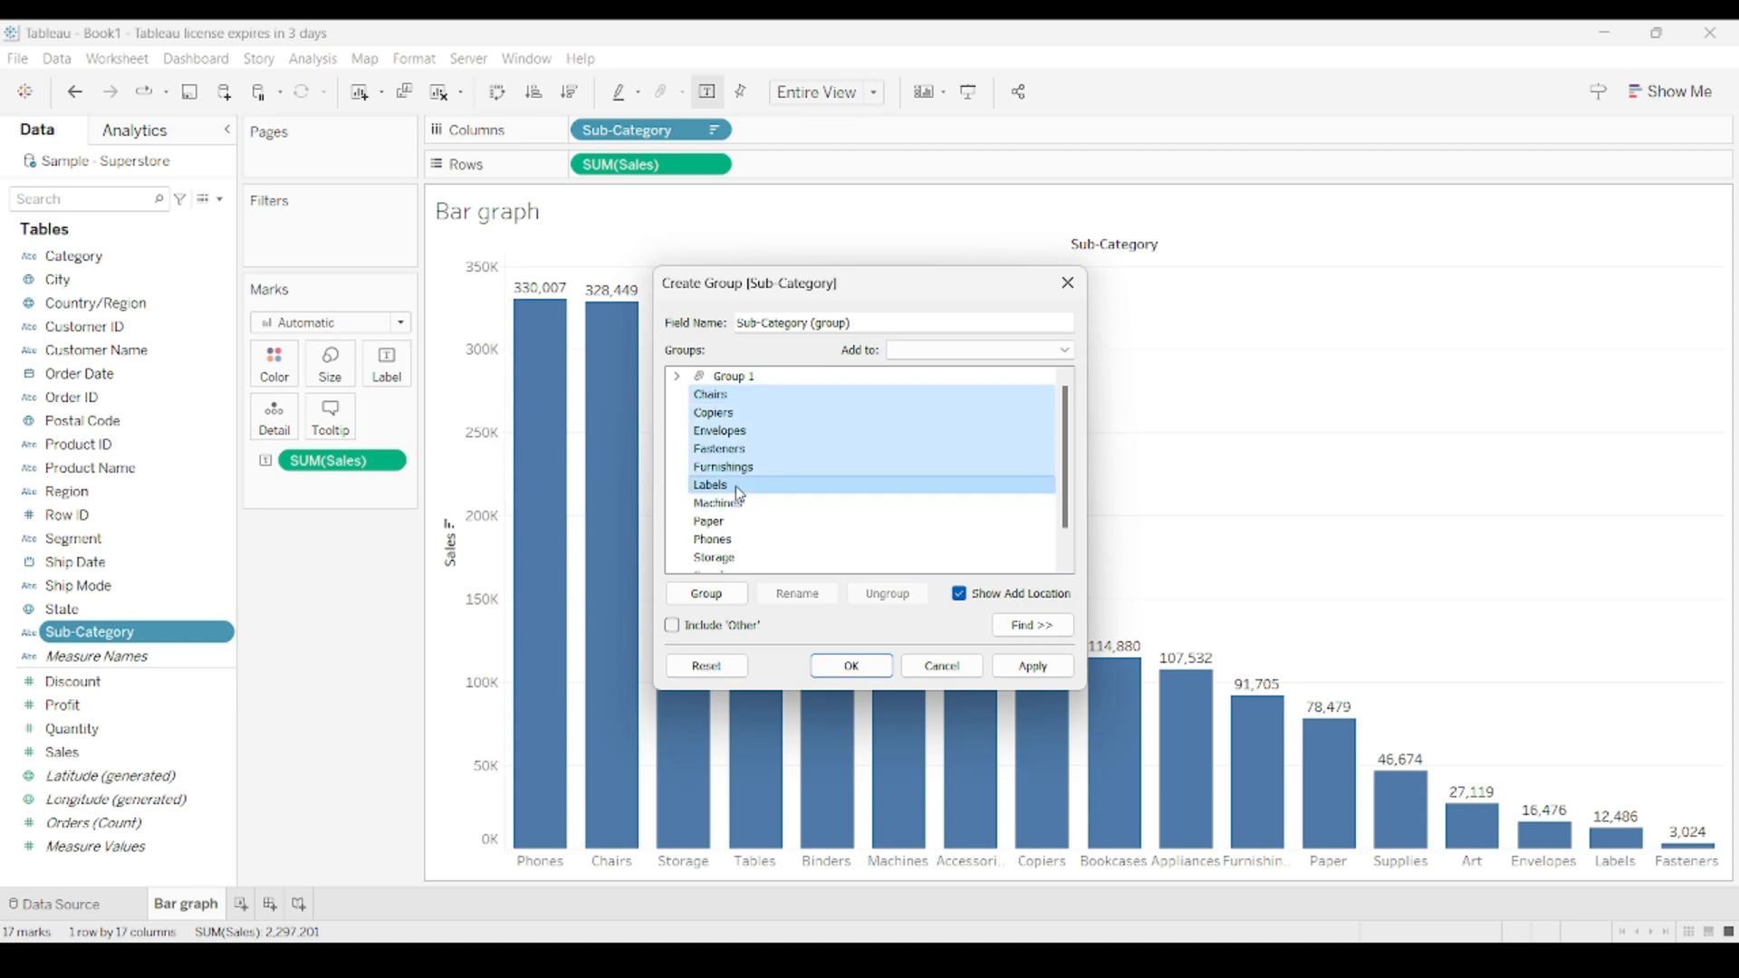
left_click(715, 594)
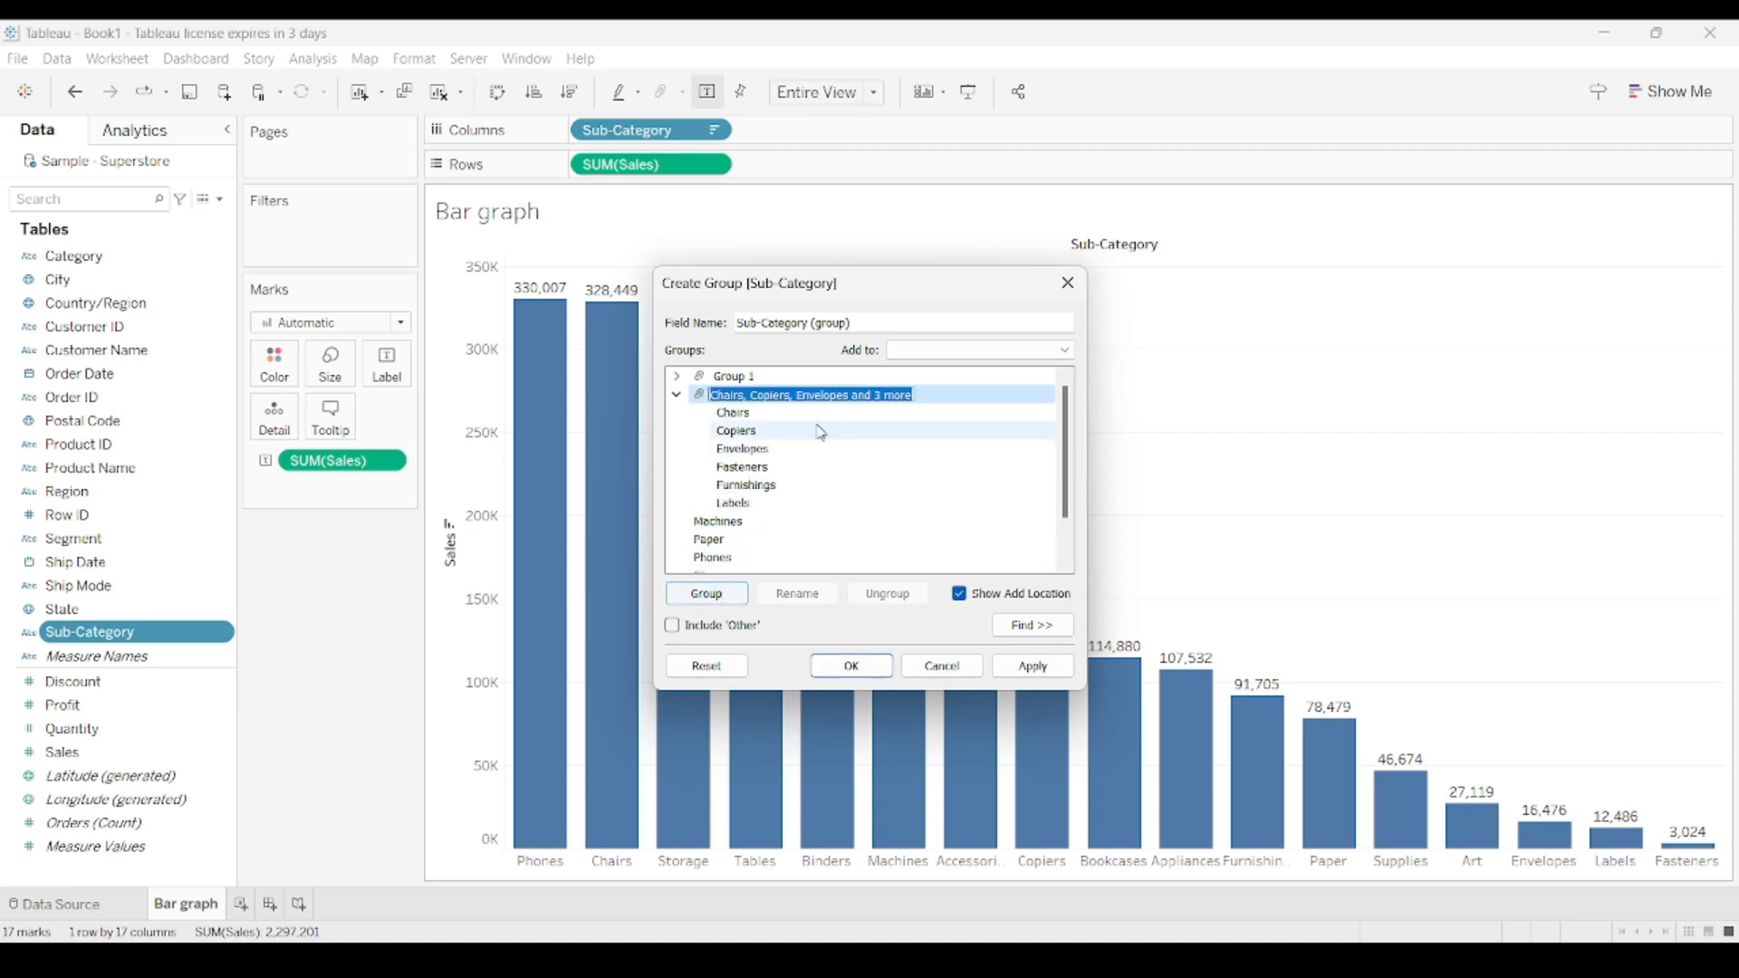
type("Group 2")
key("Return")
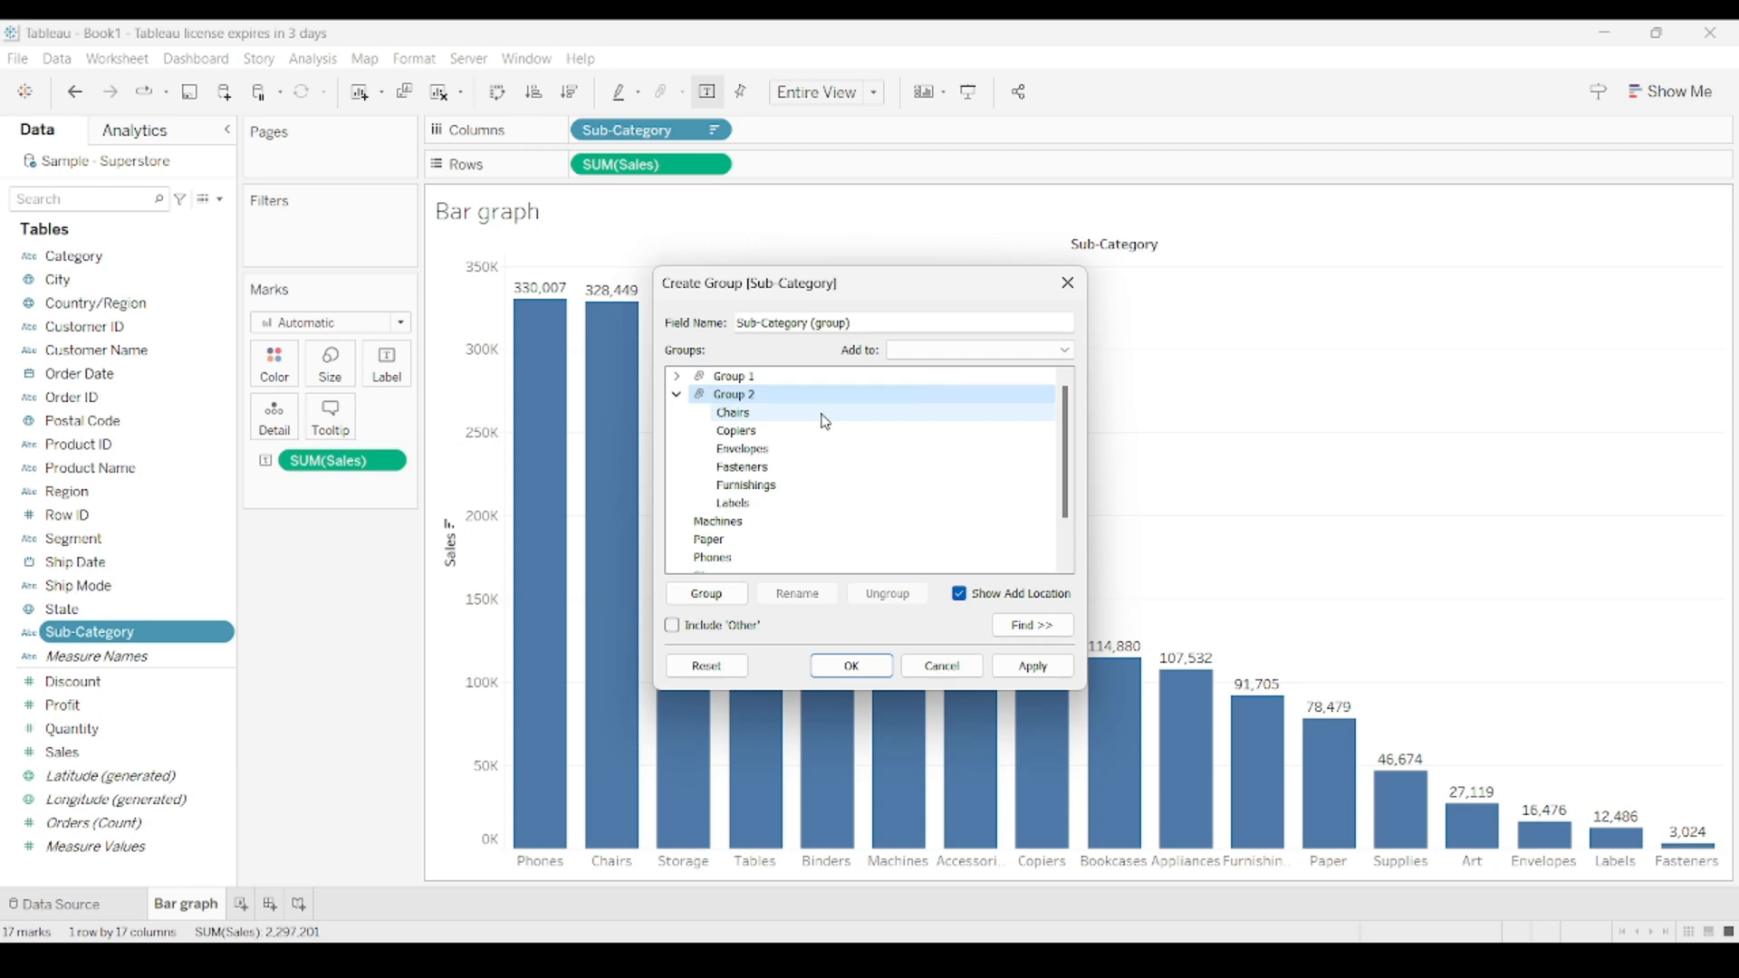
left_click(676, 395)
Combine Machines, Paper and Phones as Group 3 and collapse it.
left_click(730, 414)
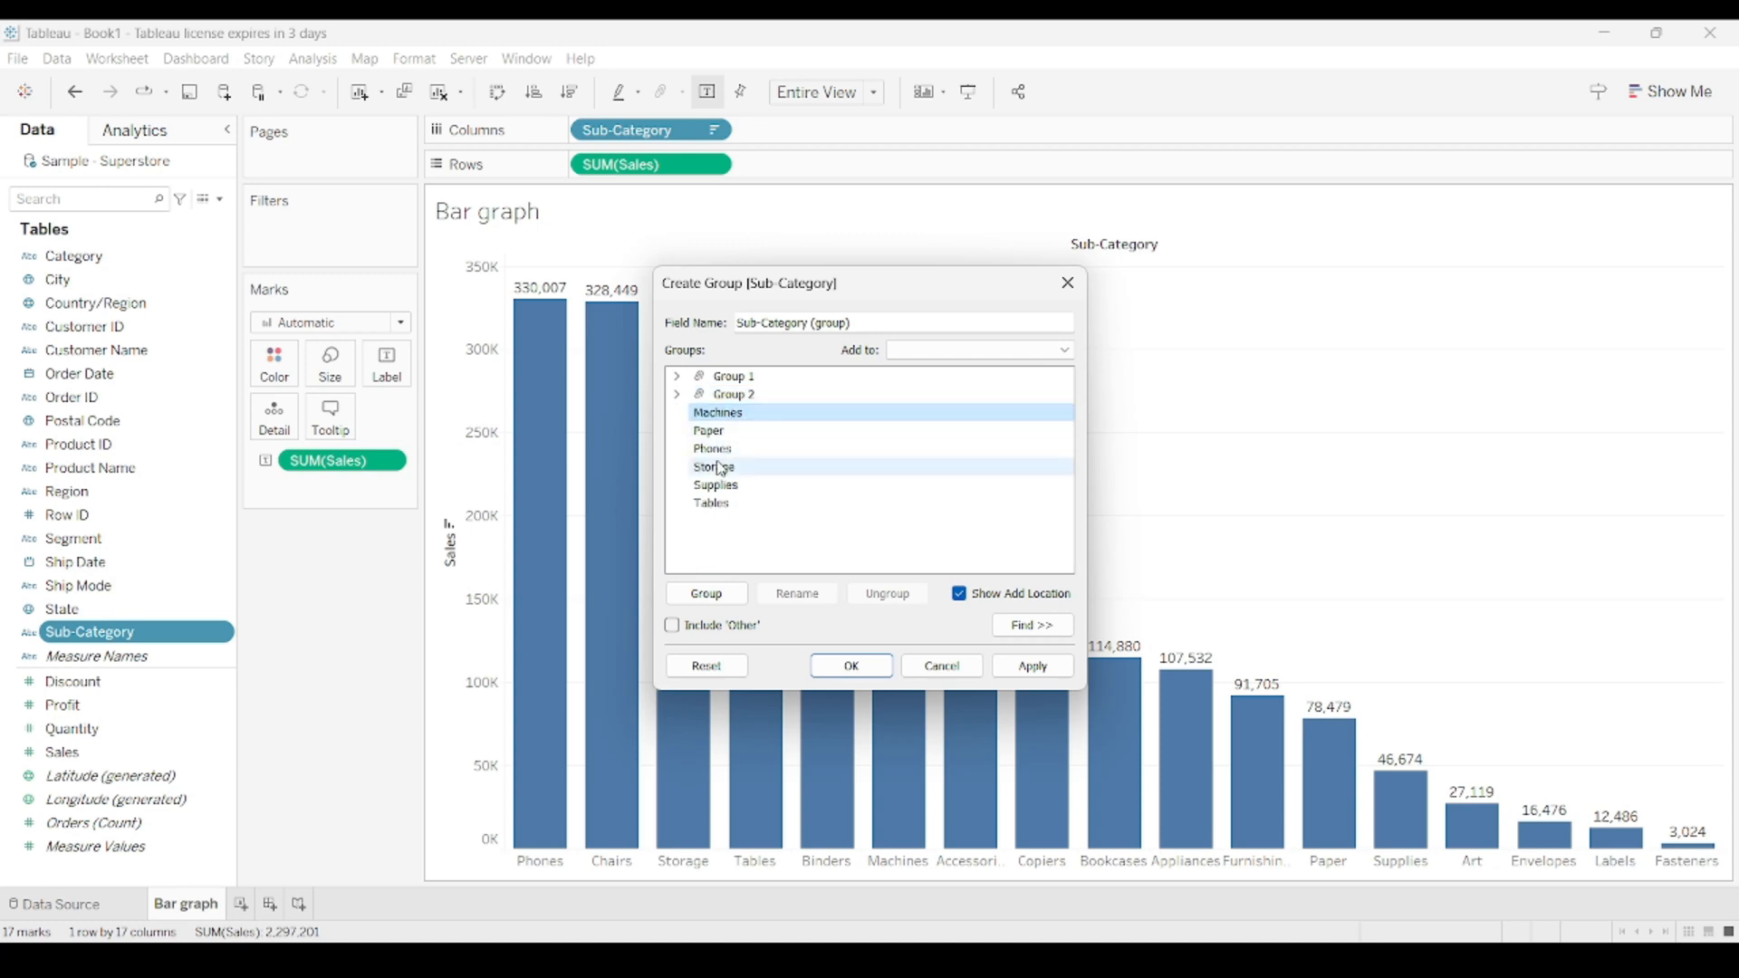
left_click(727, 450, "shift")
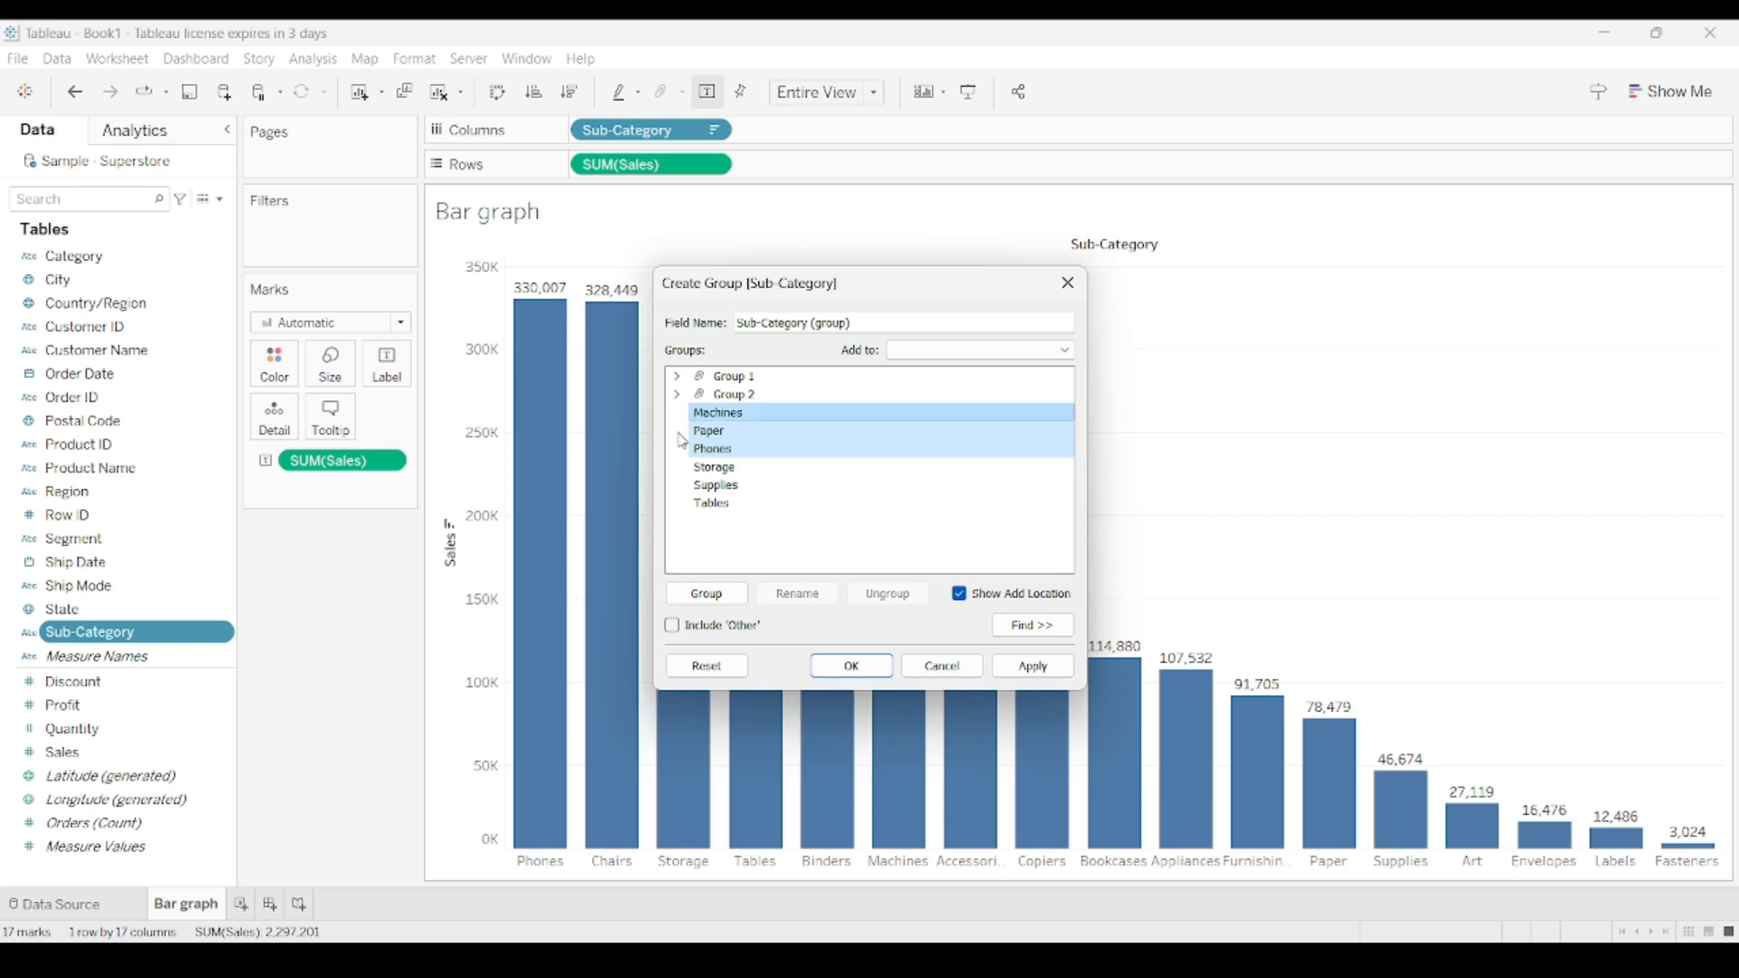
left_click(706, 594)
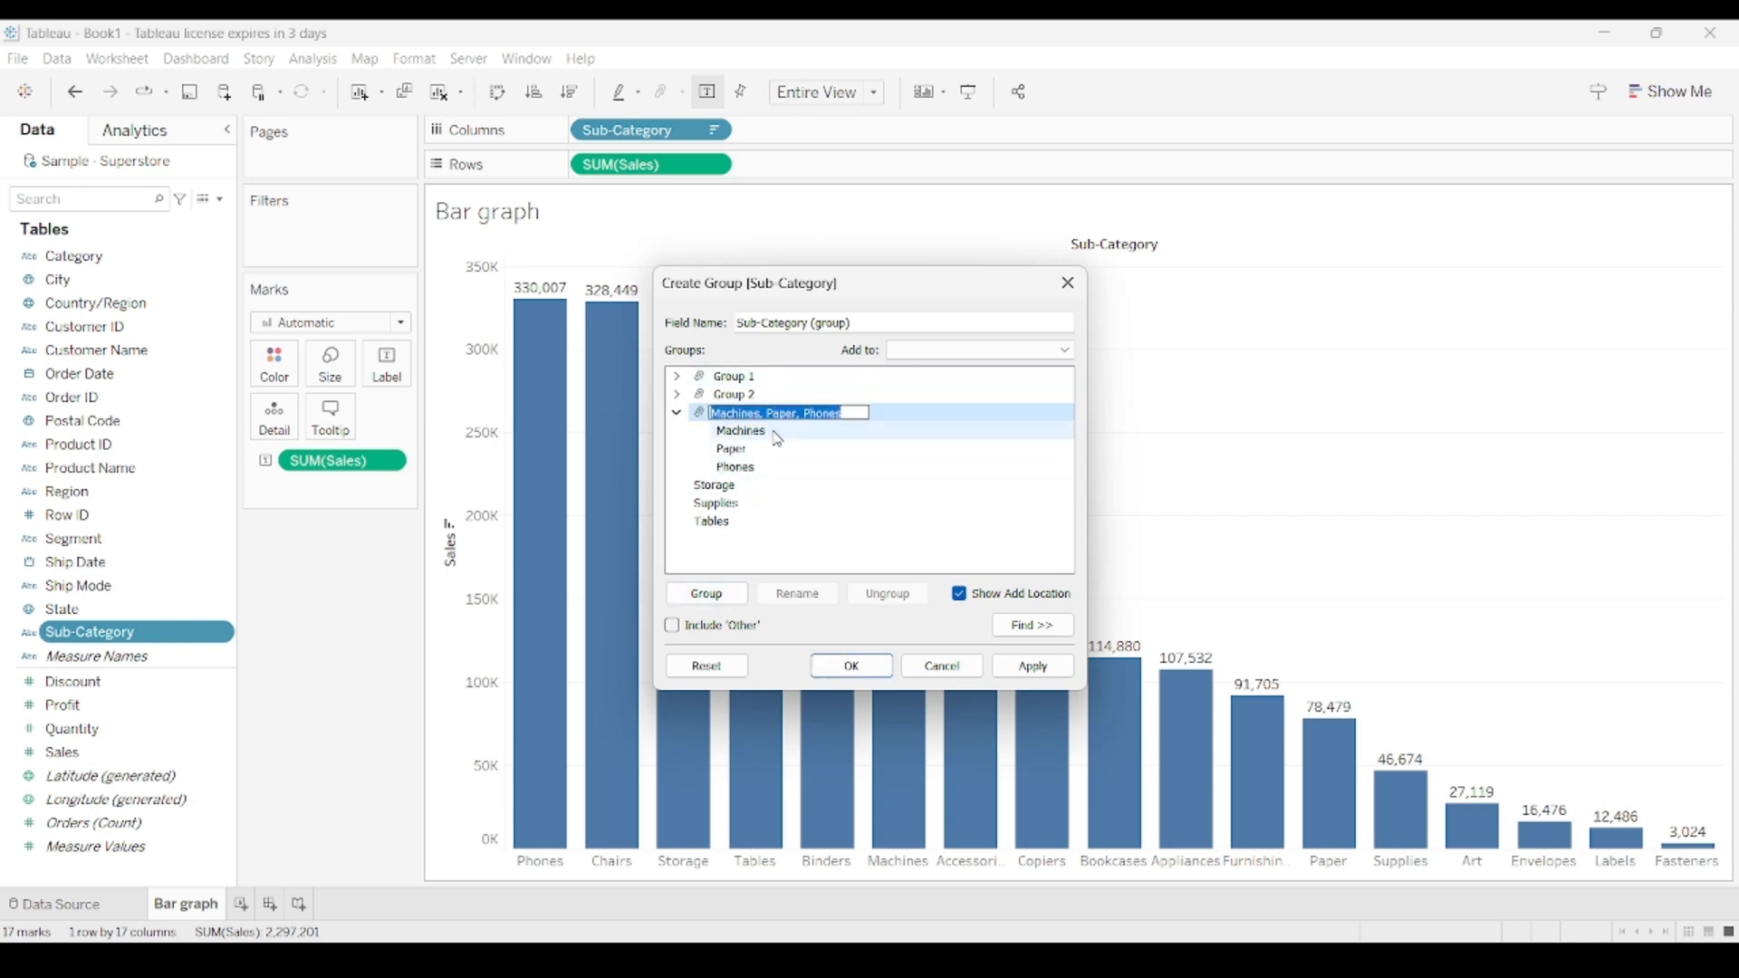
type("Group 3")
key("Return")
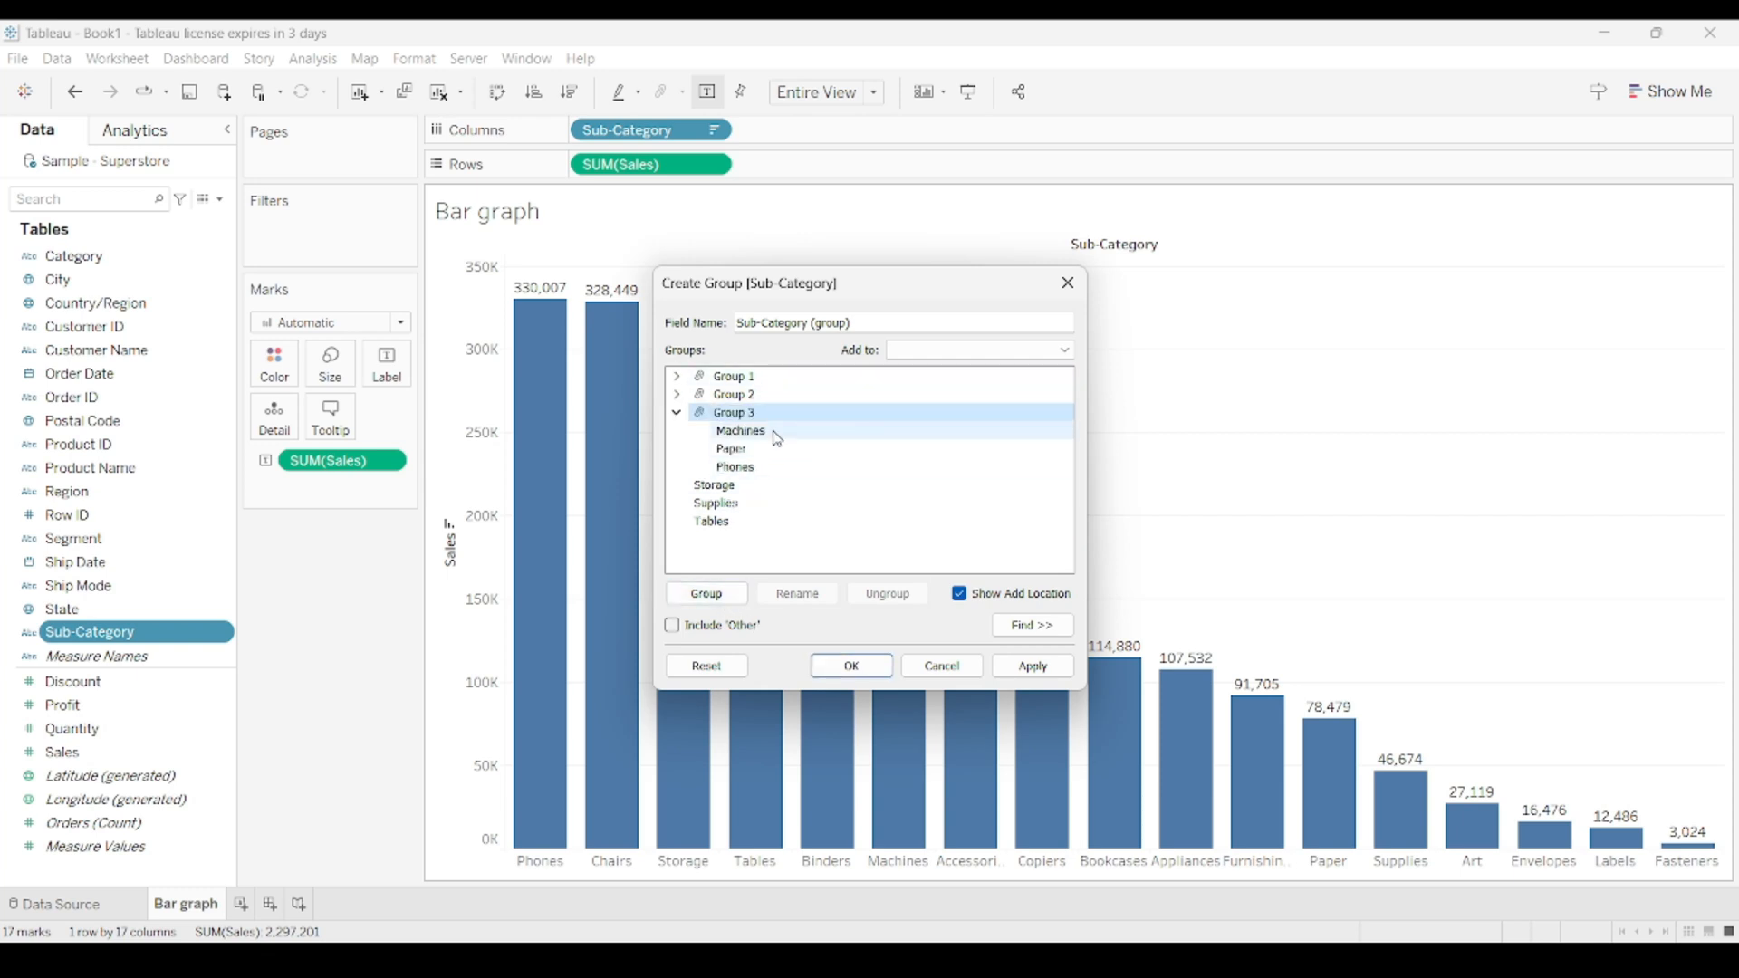
left_click(677, 413)
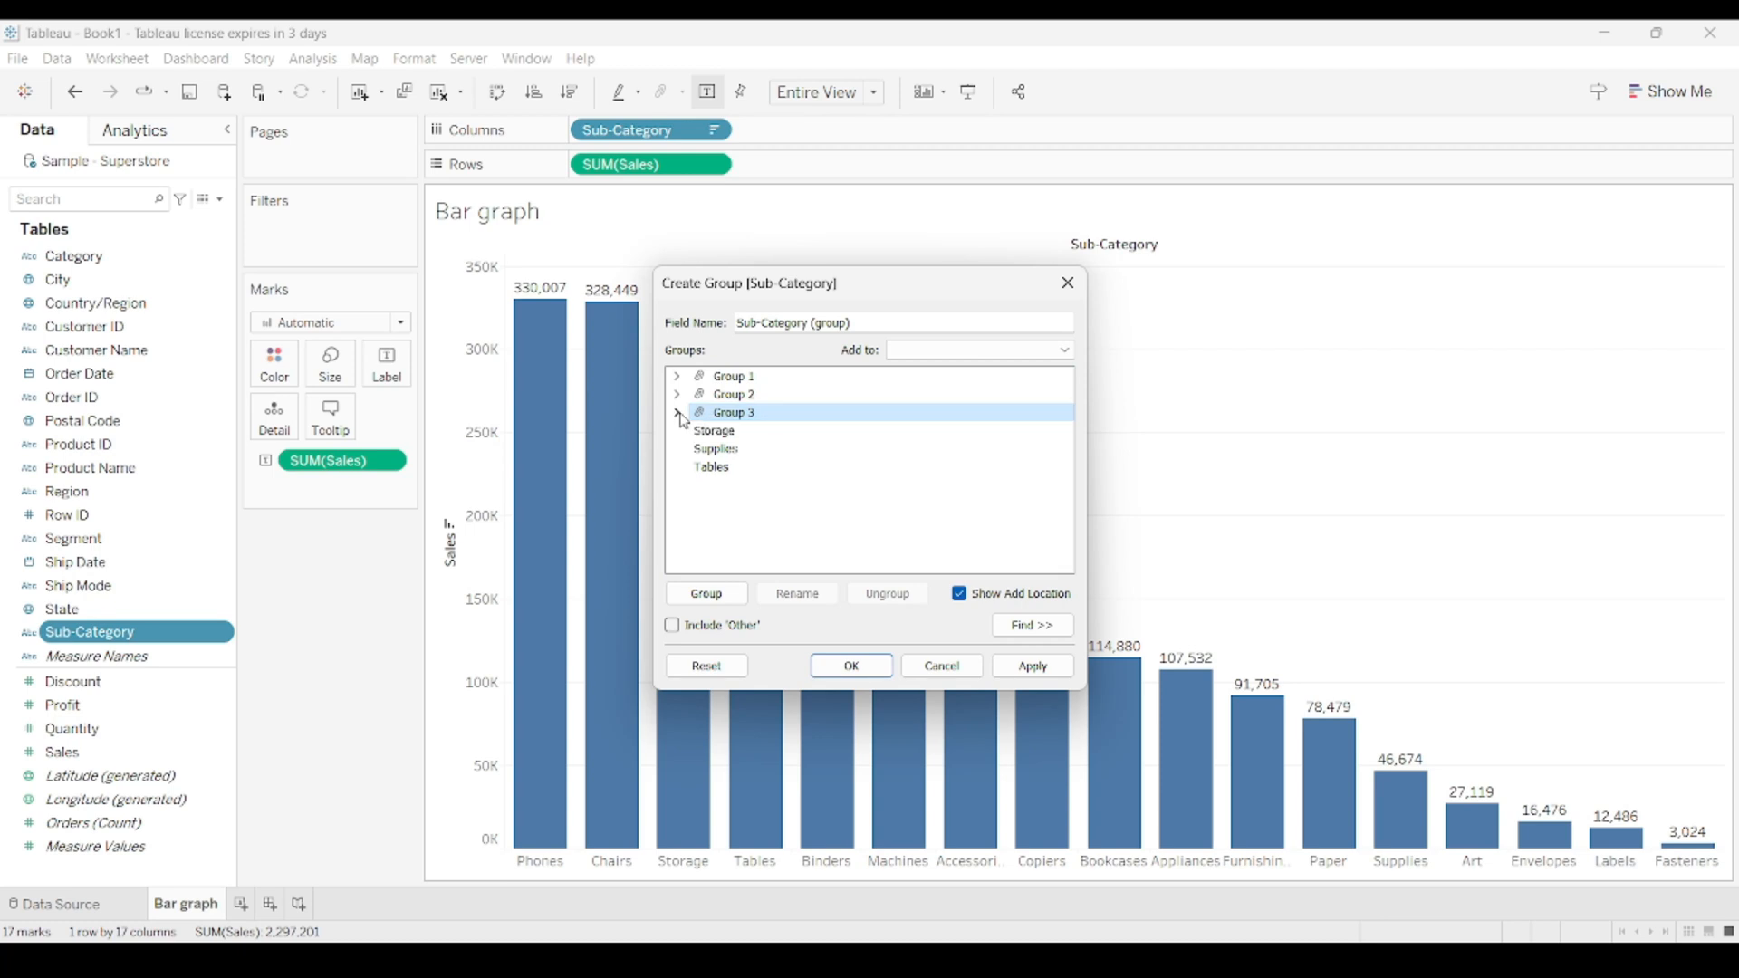
Add Storage to the existing Group 1 and Supplies to the existing Group 2.
left_click(733, 431)
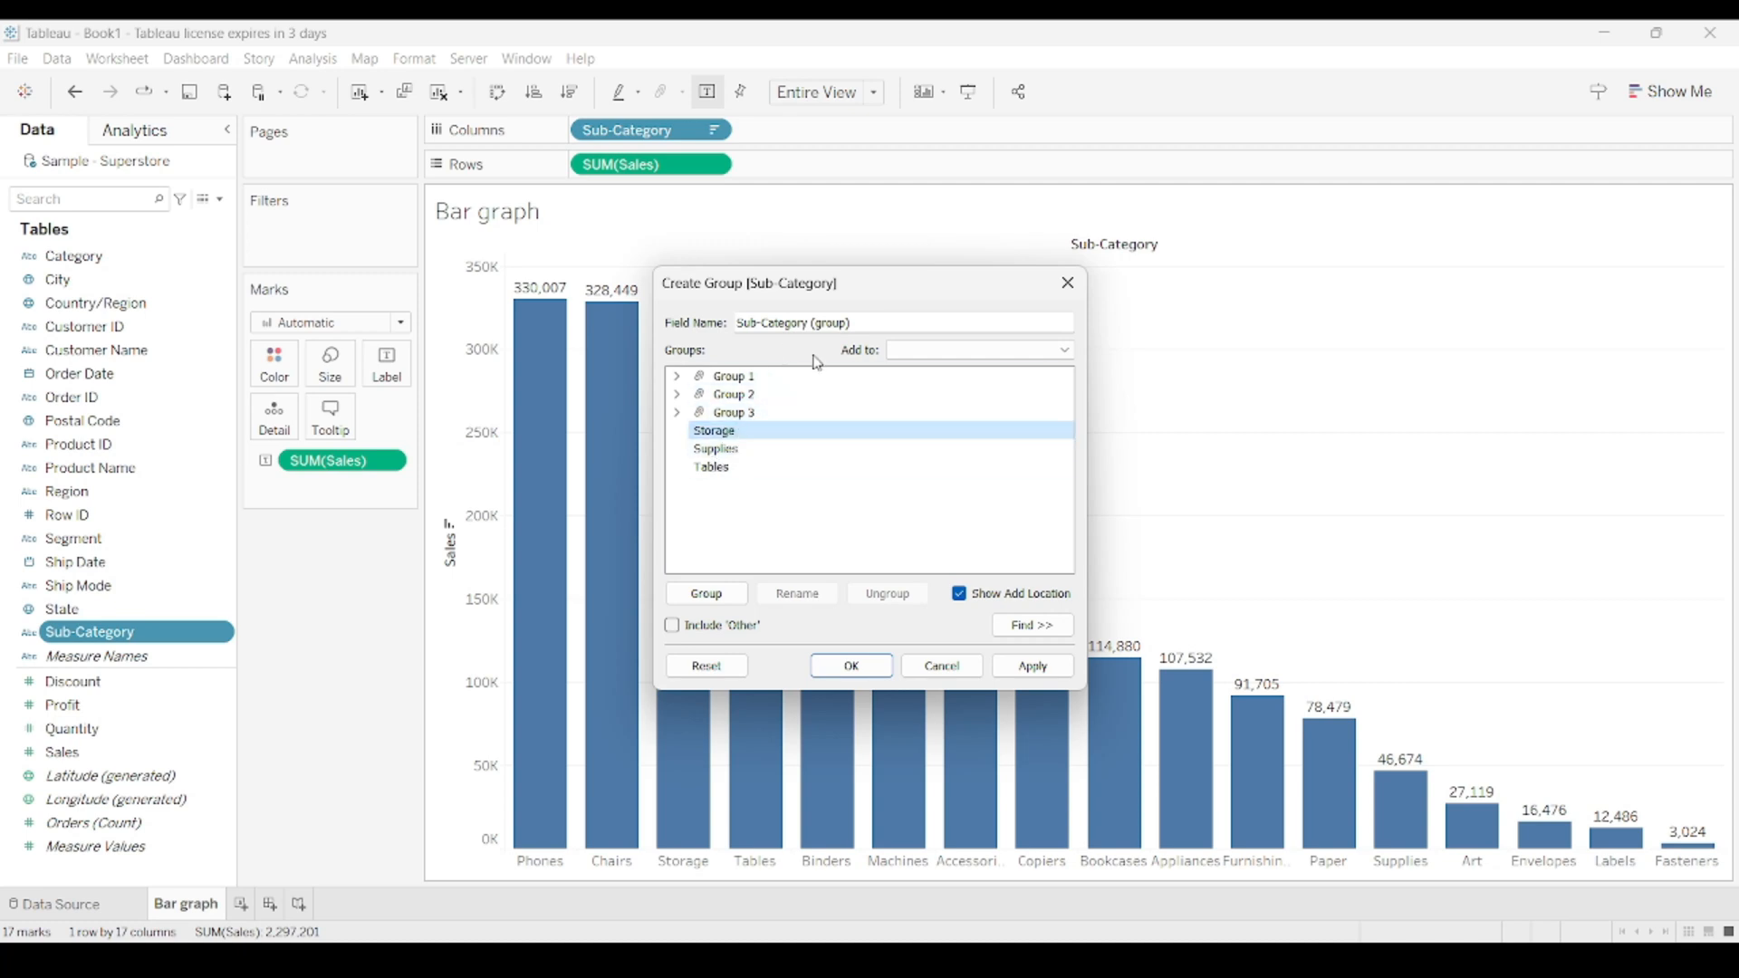
left_click(917, 351)
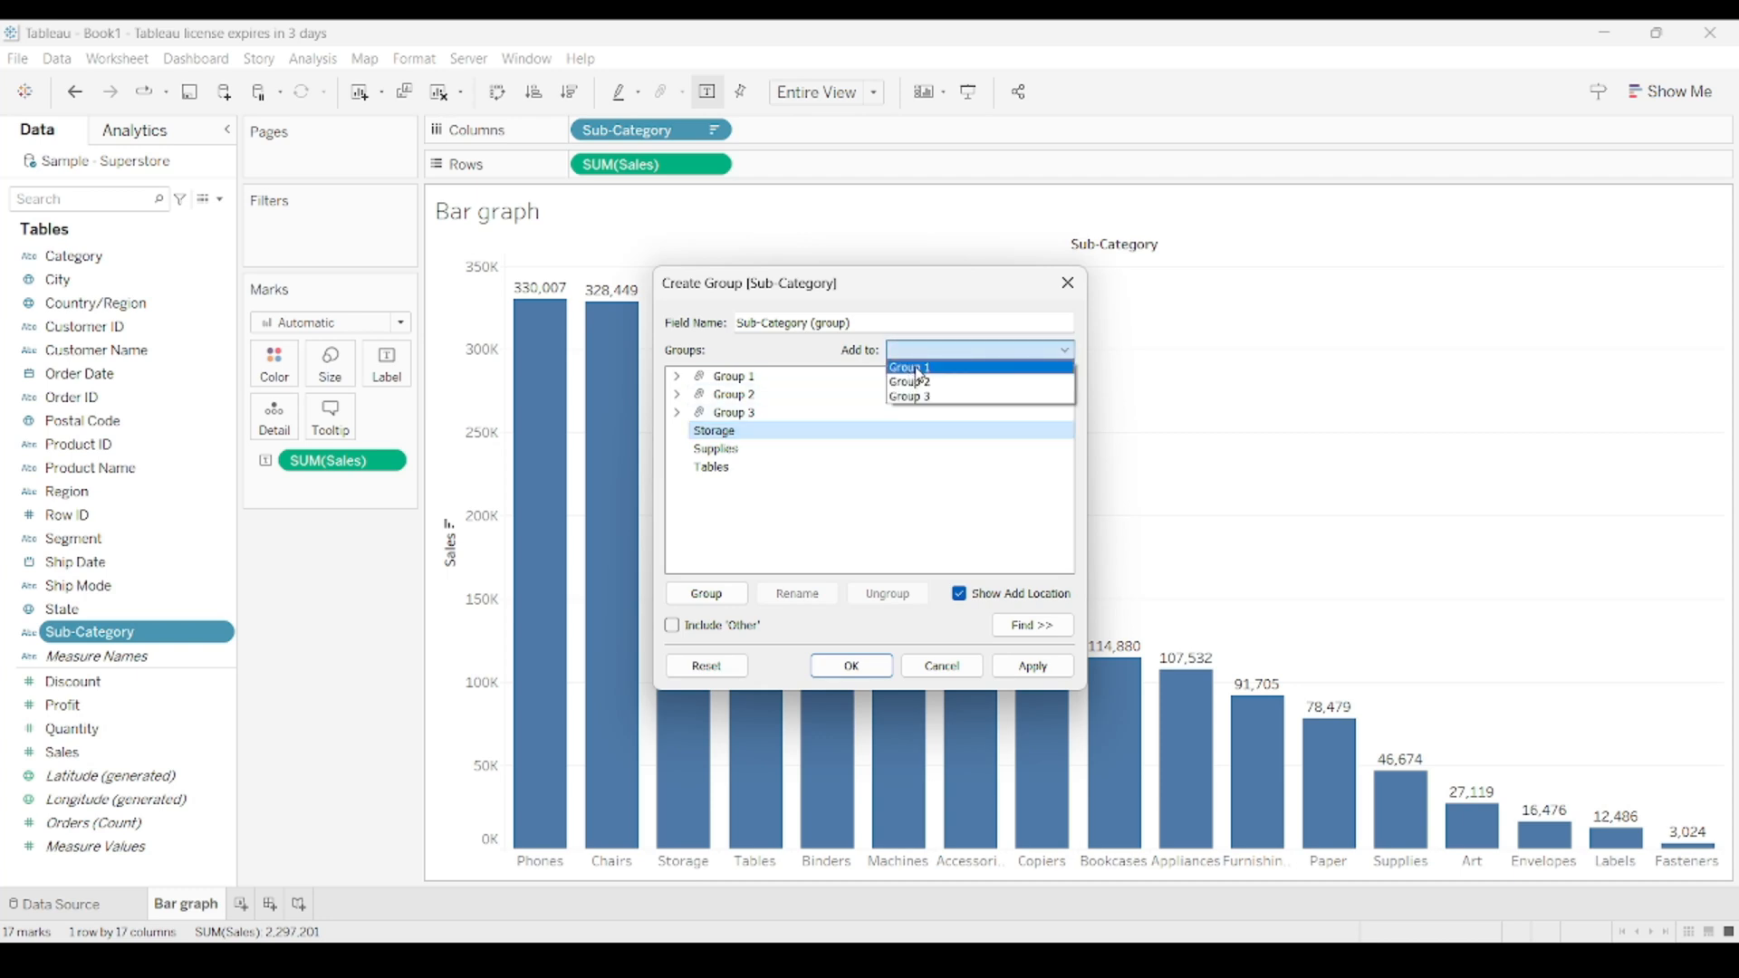
left_click(919, 368)
left_click(677, 376)
left_click(720, 431)
left_click(919, 351)
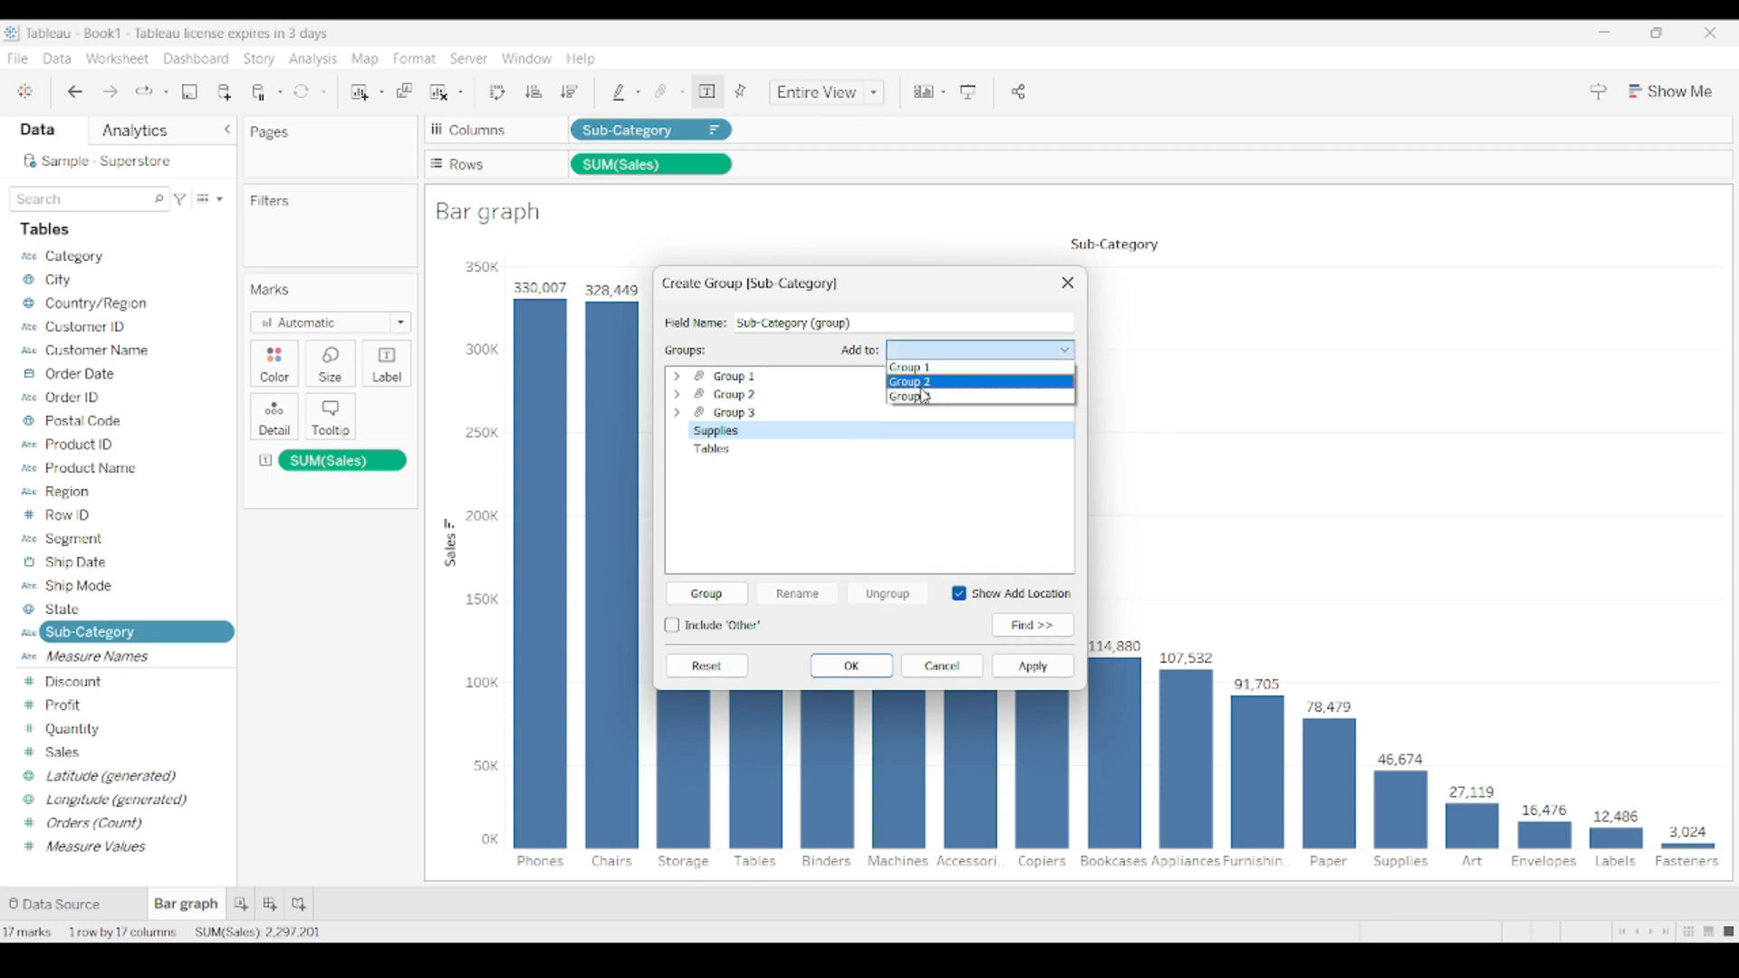
left_click(921, 383)
left_click(677, 394)
Add Tables to Group 3, then apply and save the Sub-Category (group) field.
left_click(718, 433)
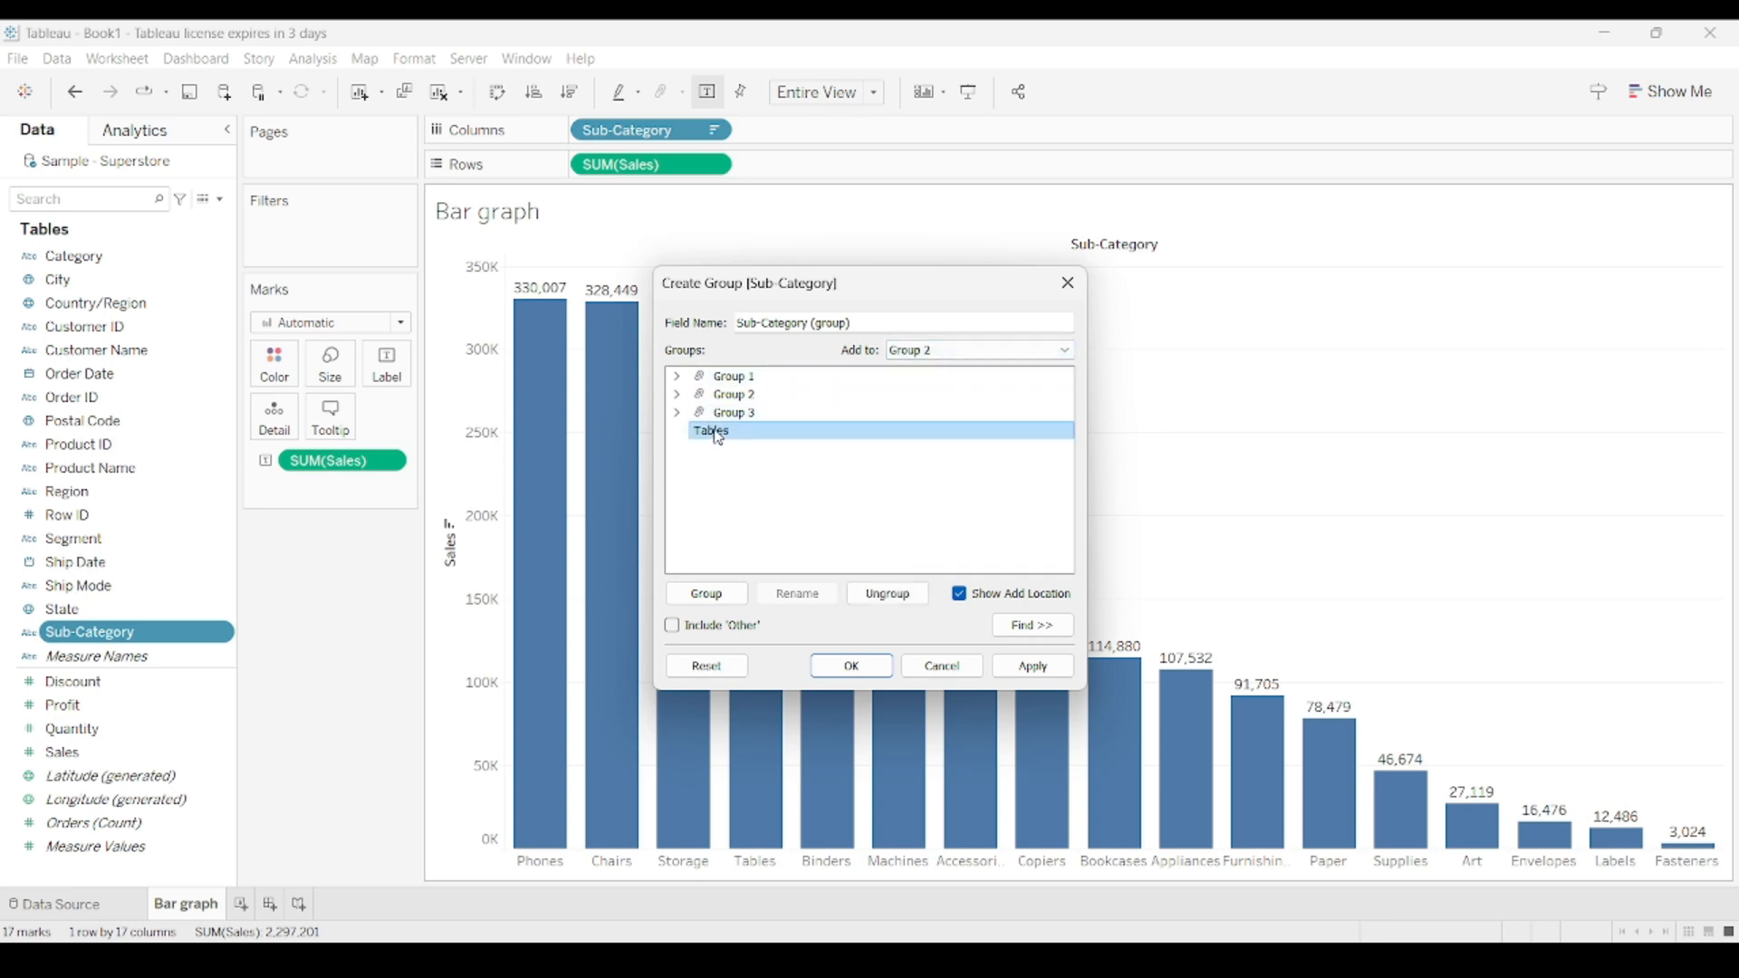
left_click(919, 351)
left_click(908, 398)
left_click(677, 413)
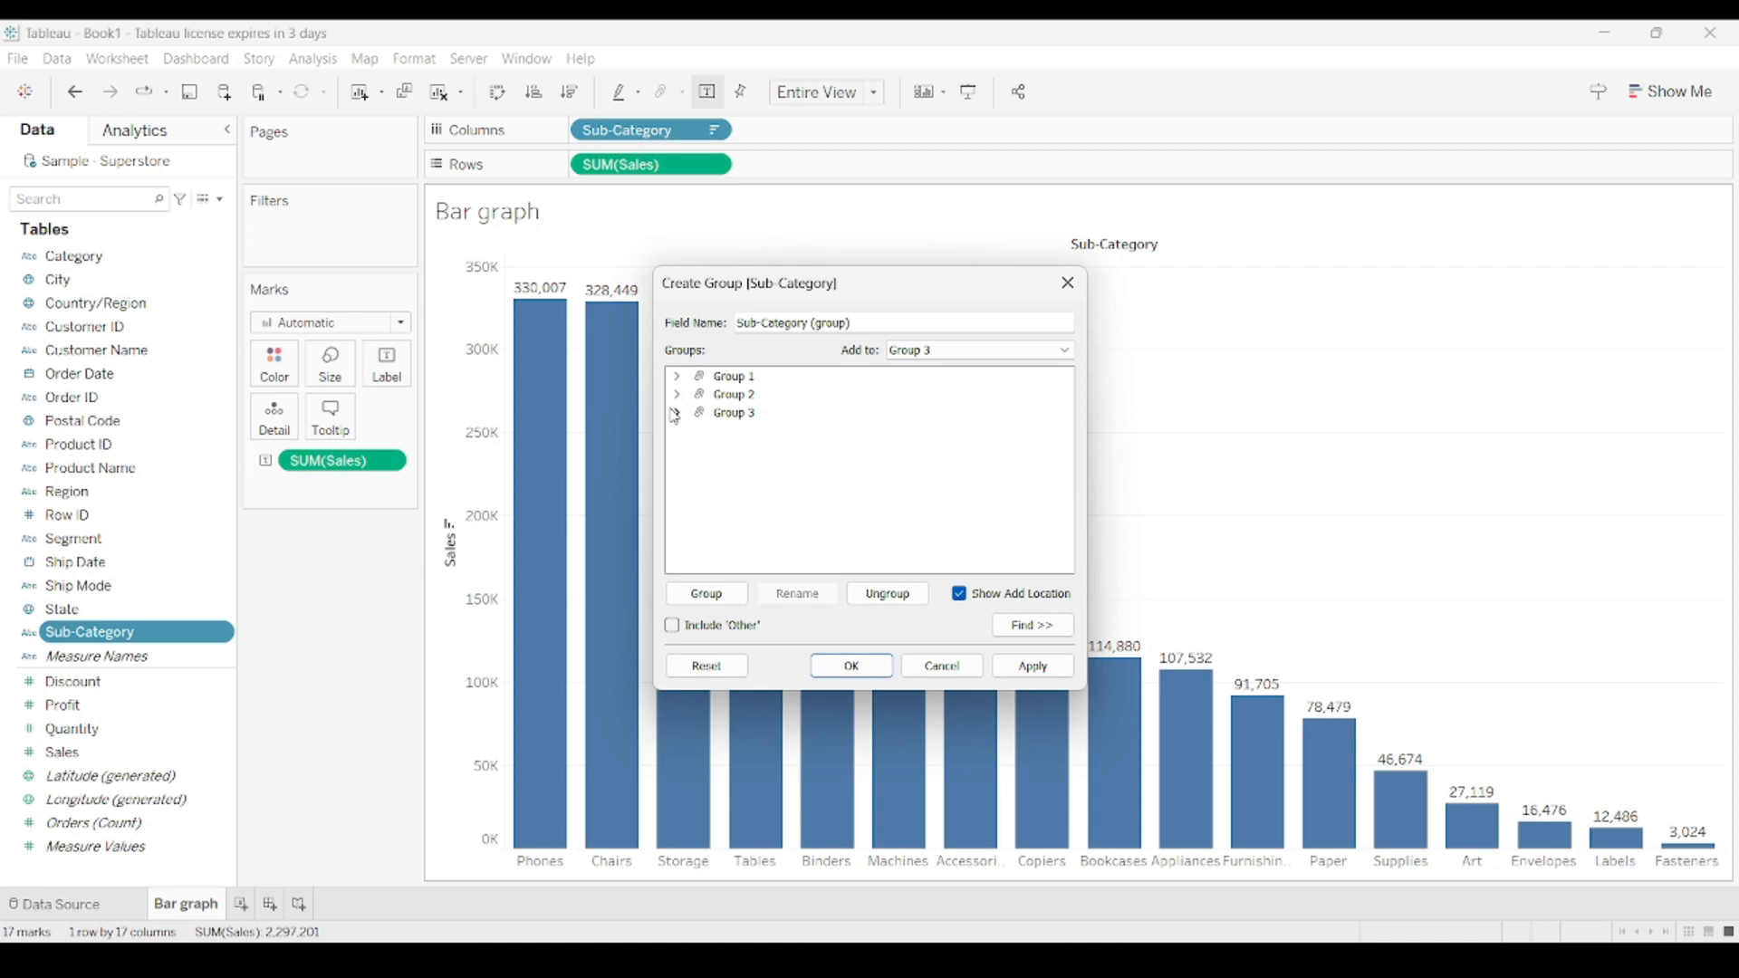
left_click(1033, 668)
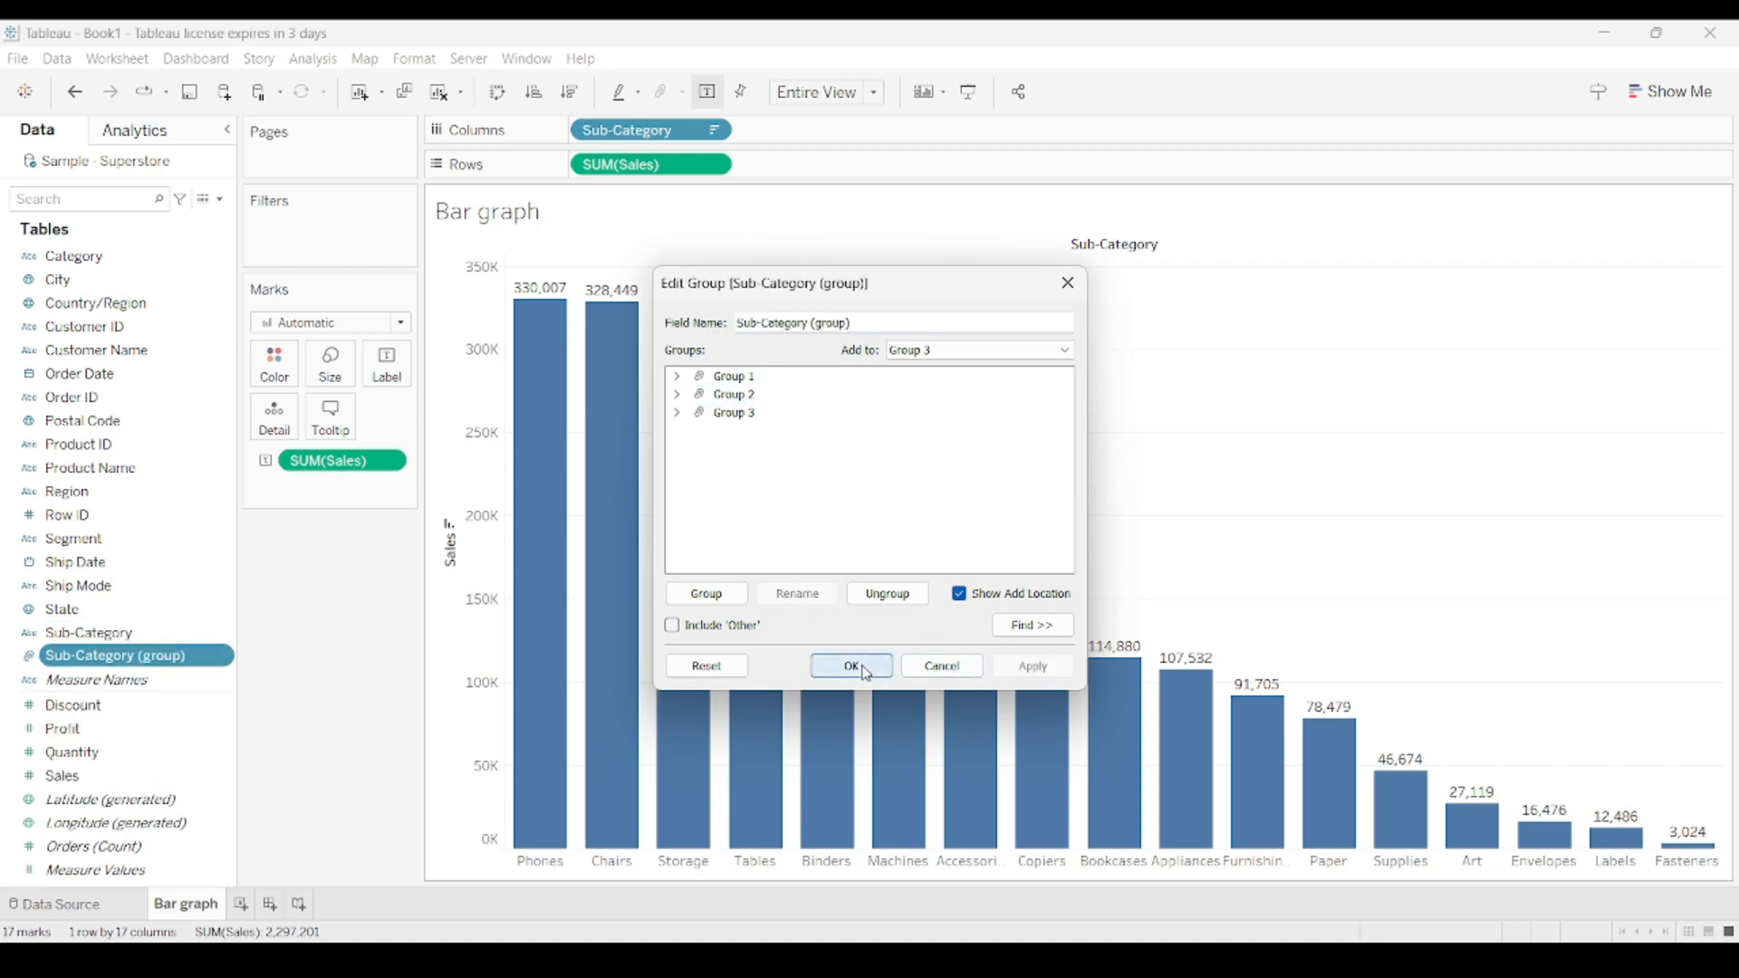
left_click(852, 667)
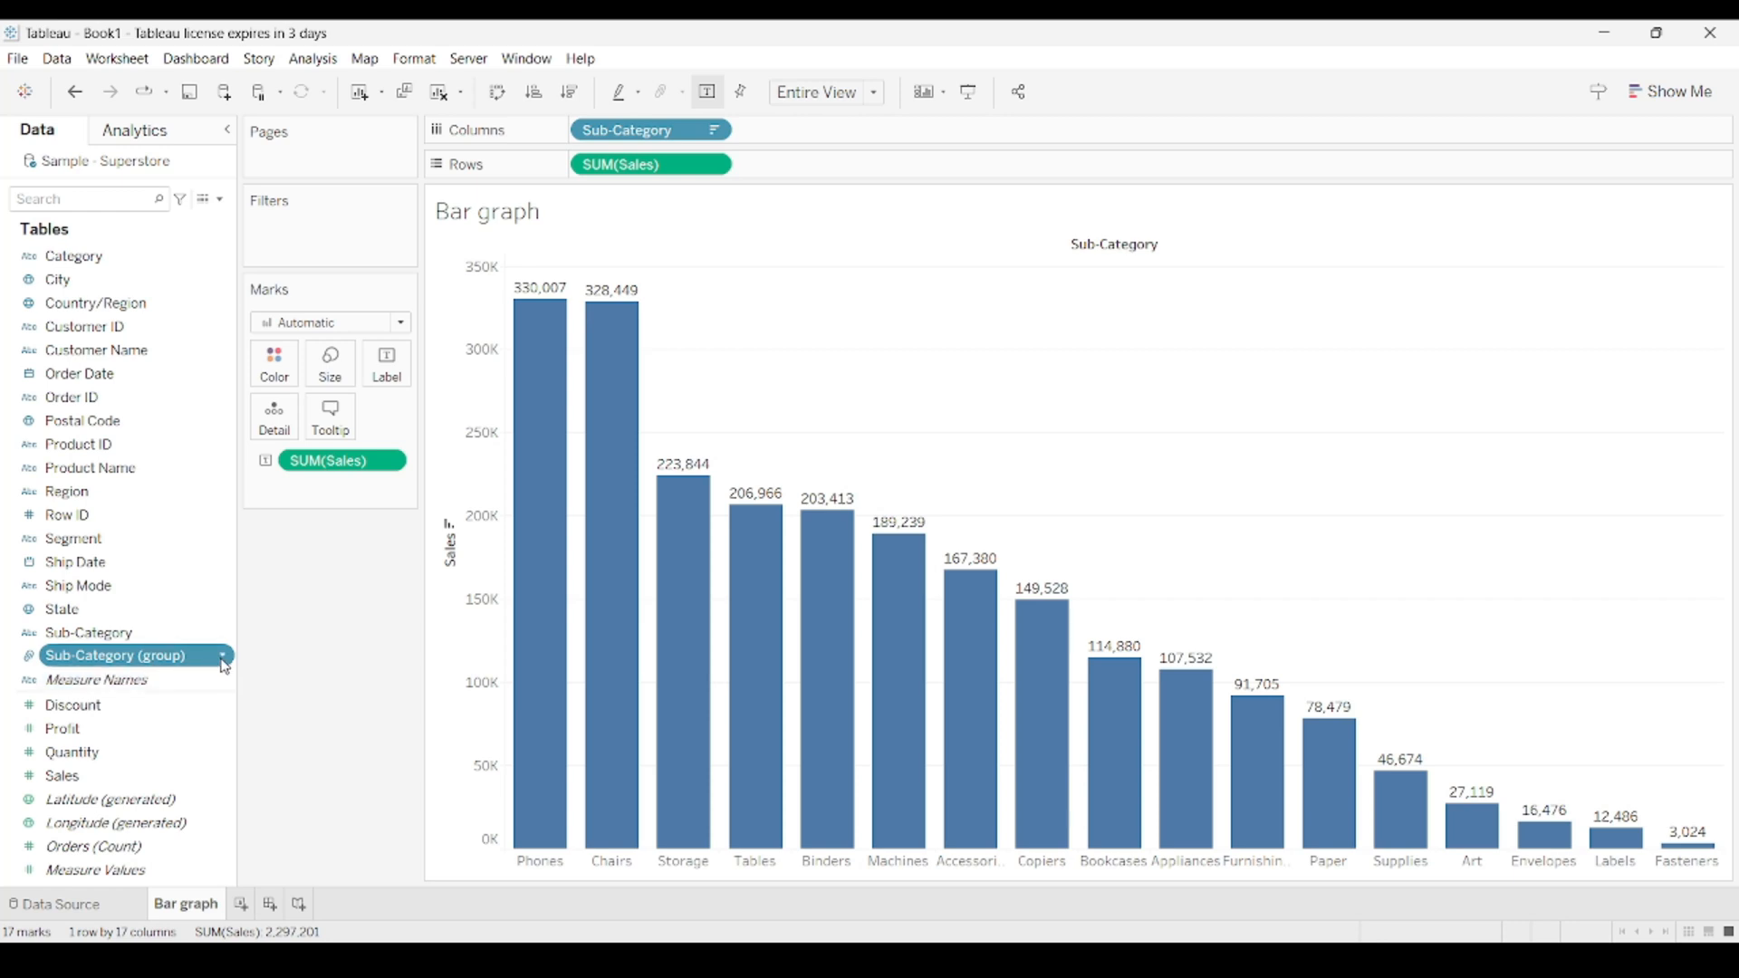
Color the bars by the Sub-Category (group) field.
left_click_drag(152, 660, 280, 366)
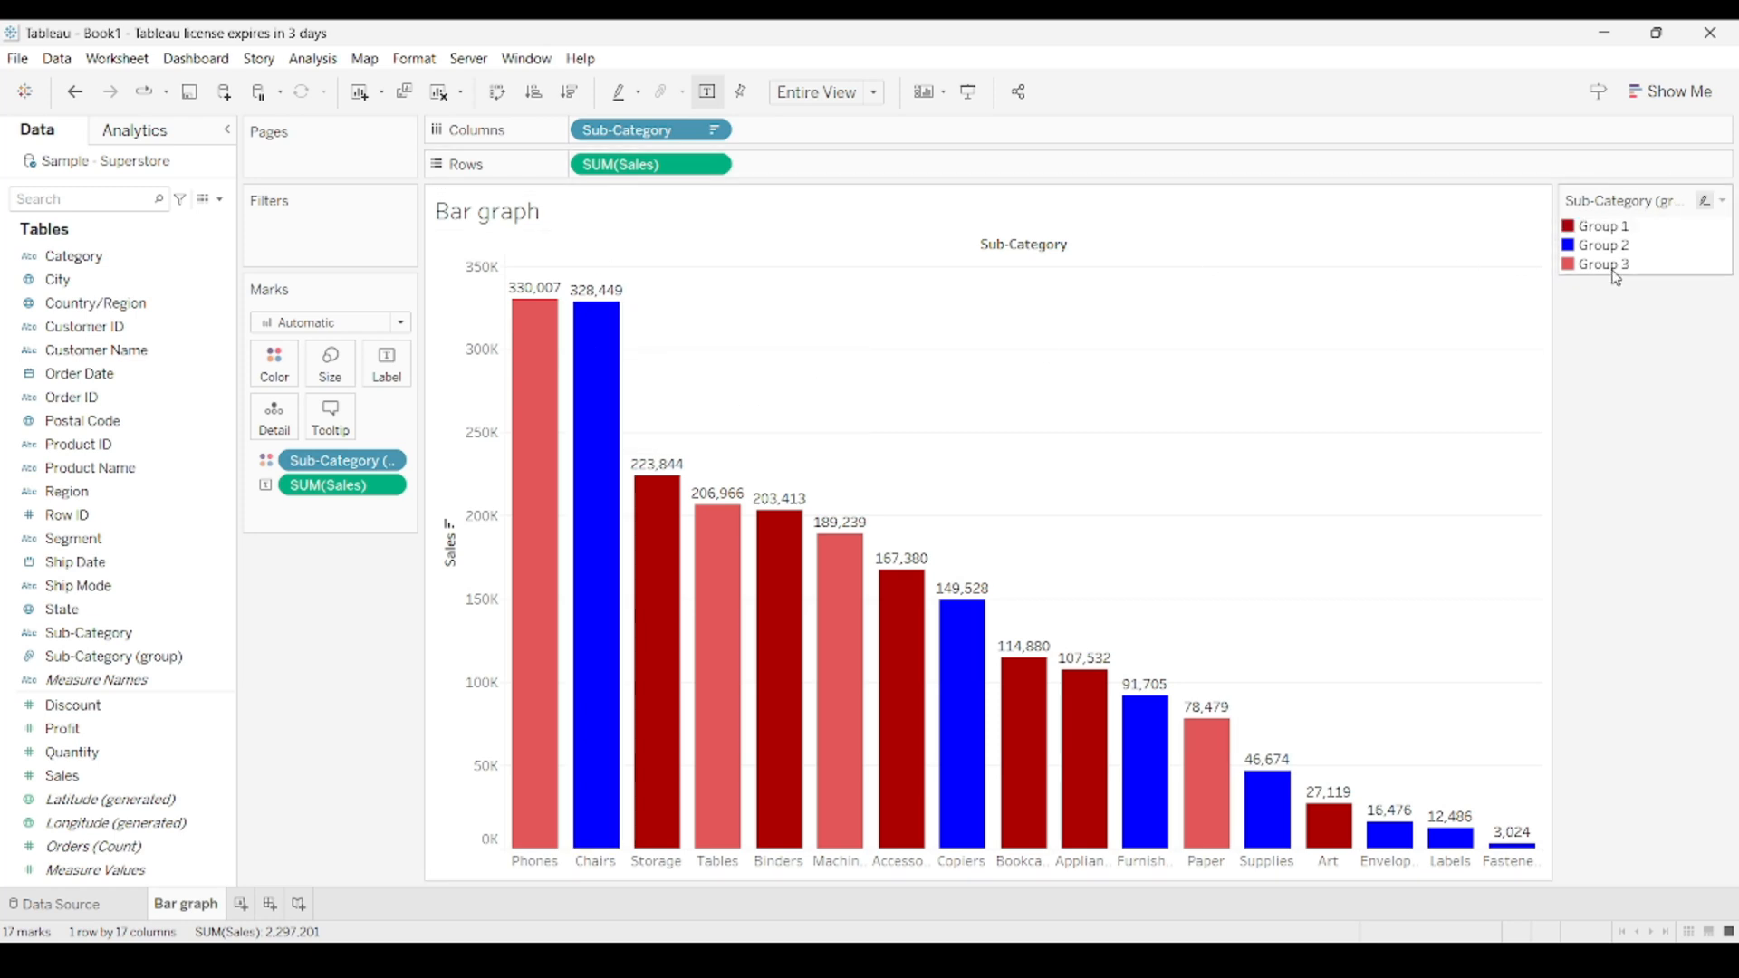
mouse_move(723, 578)
Recolor Group 1 to olive #aaaa00 in the Sub-Category (group) color settings and apply it.
left_click(1720, 200)
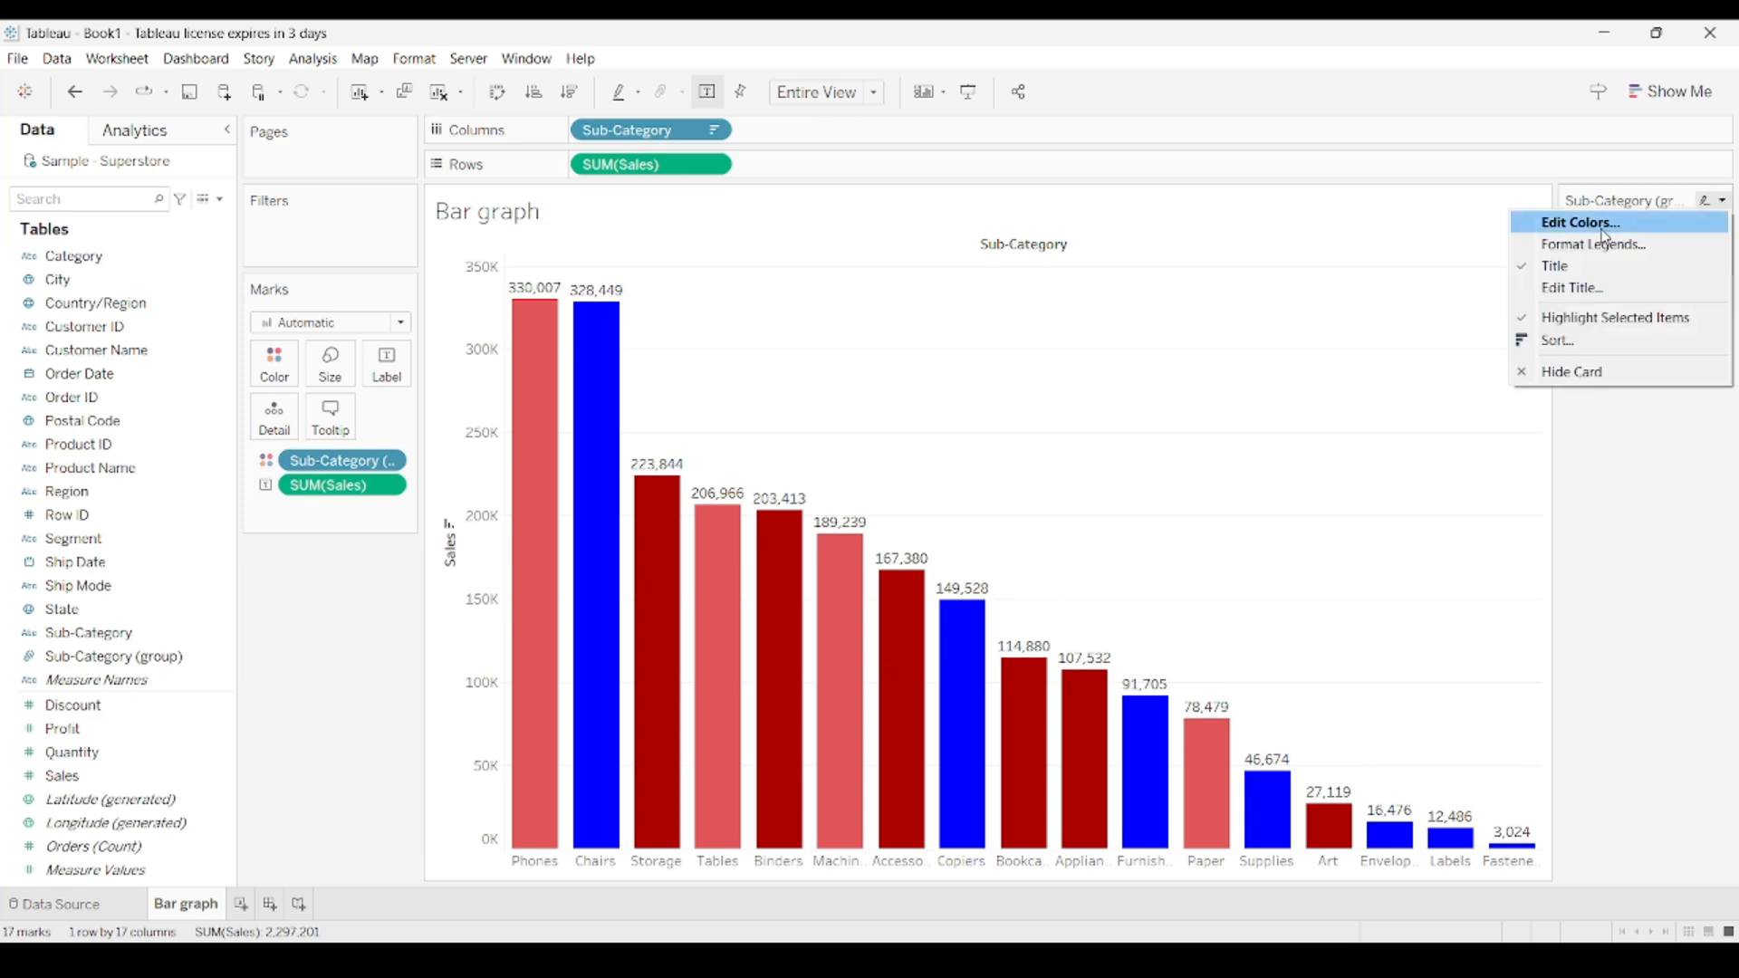
left_click(1604, 234)
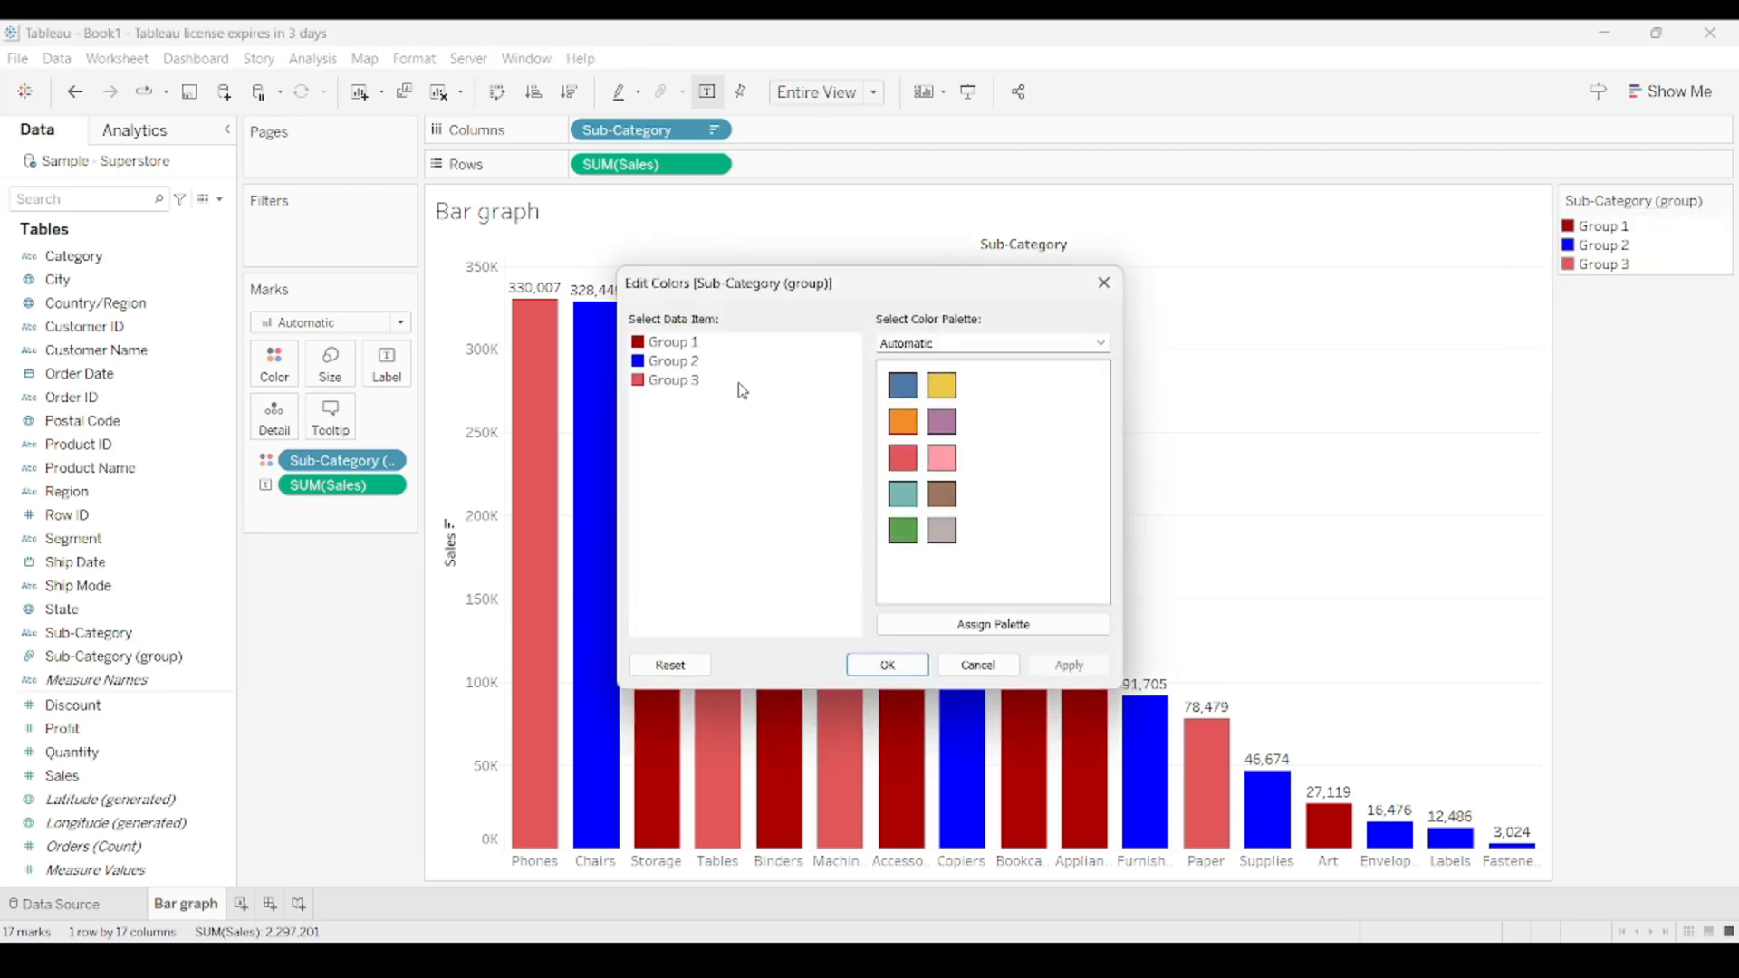
double_click(684, 349)
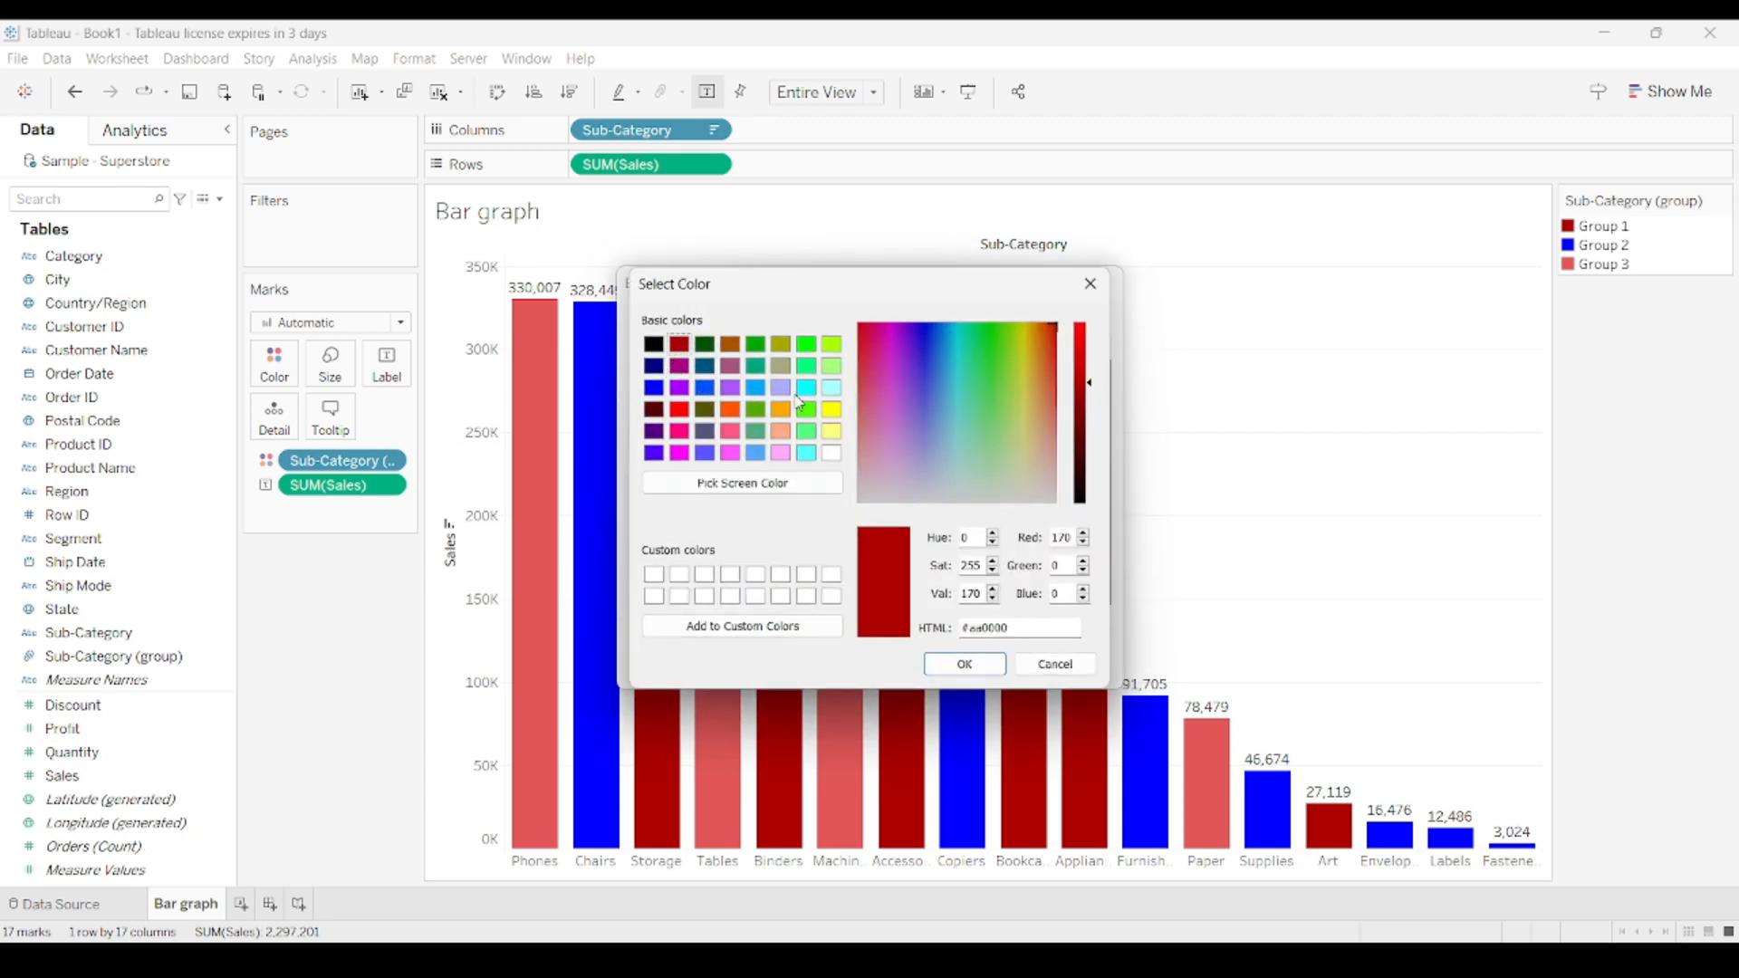
left_click(775, 352)
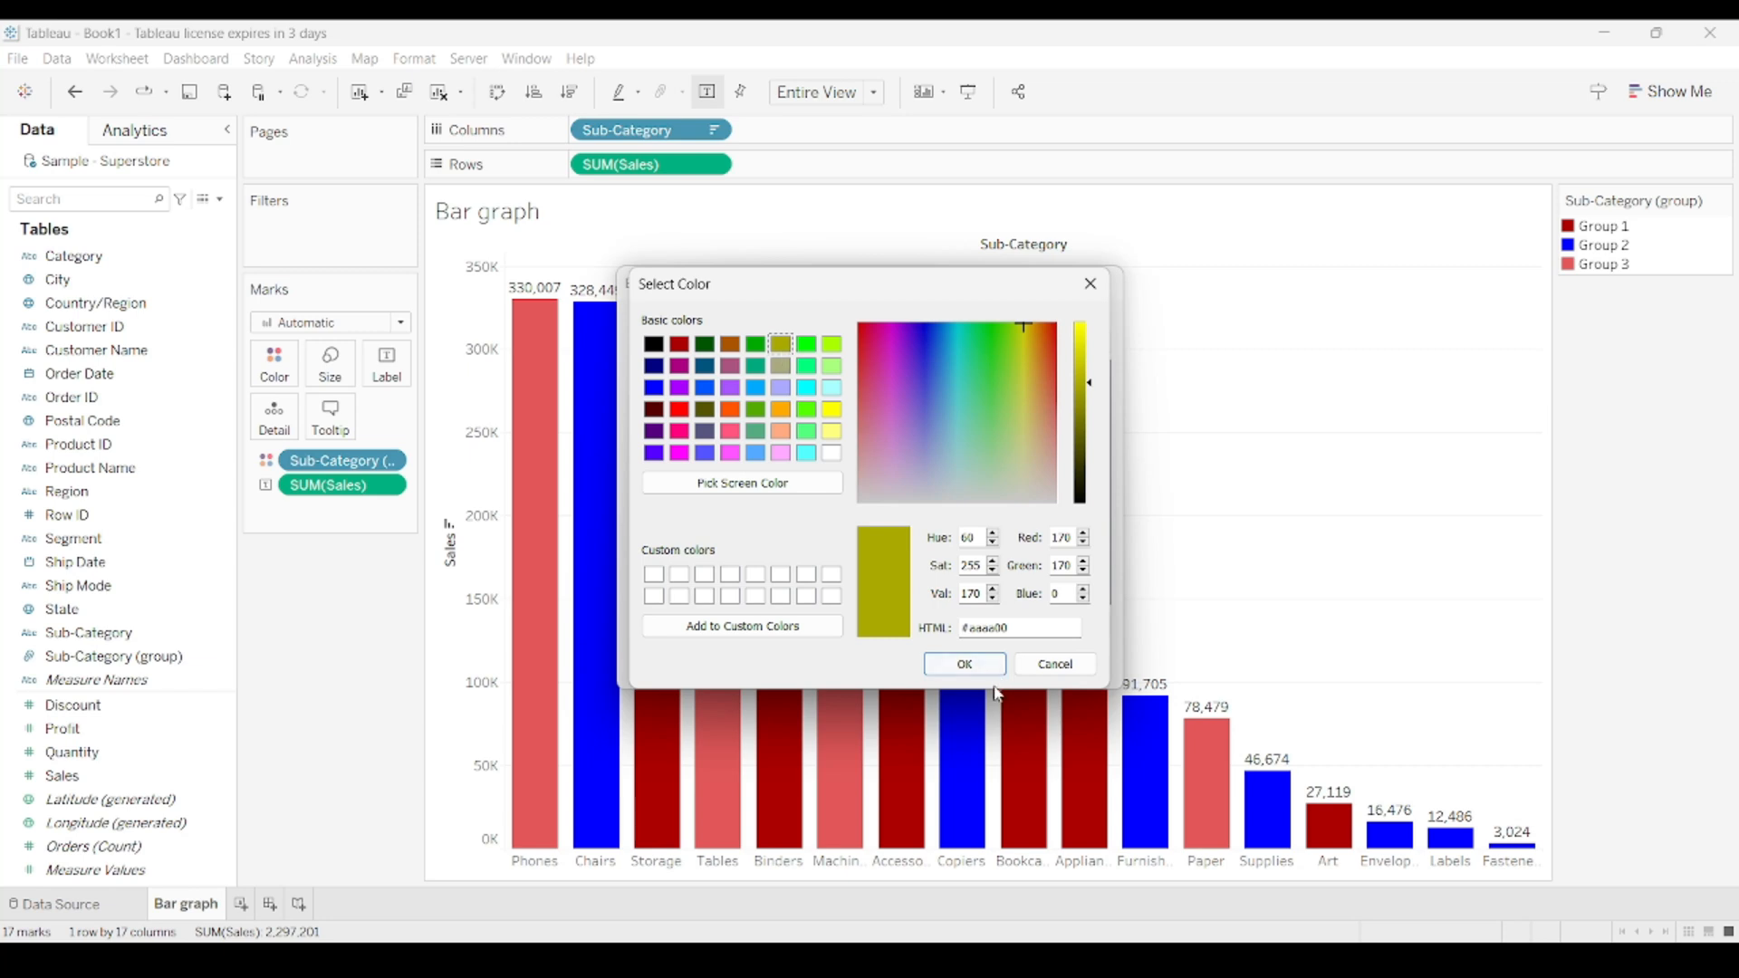
left_click(964, 663)
left_click(1058, 666)
left_click(887, 664)
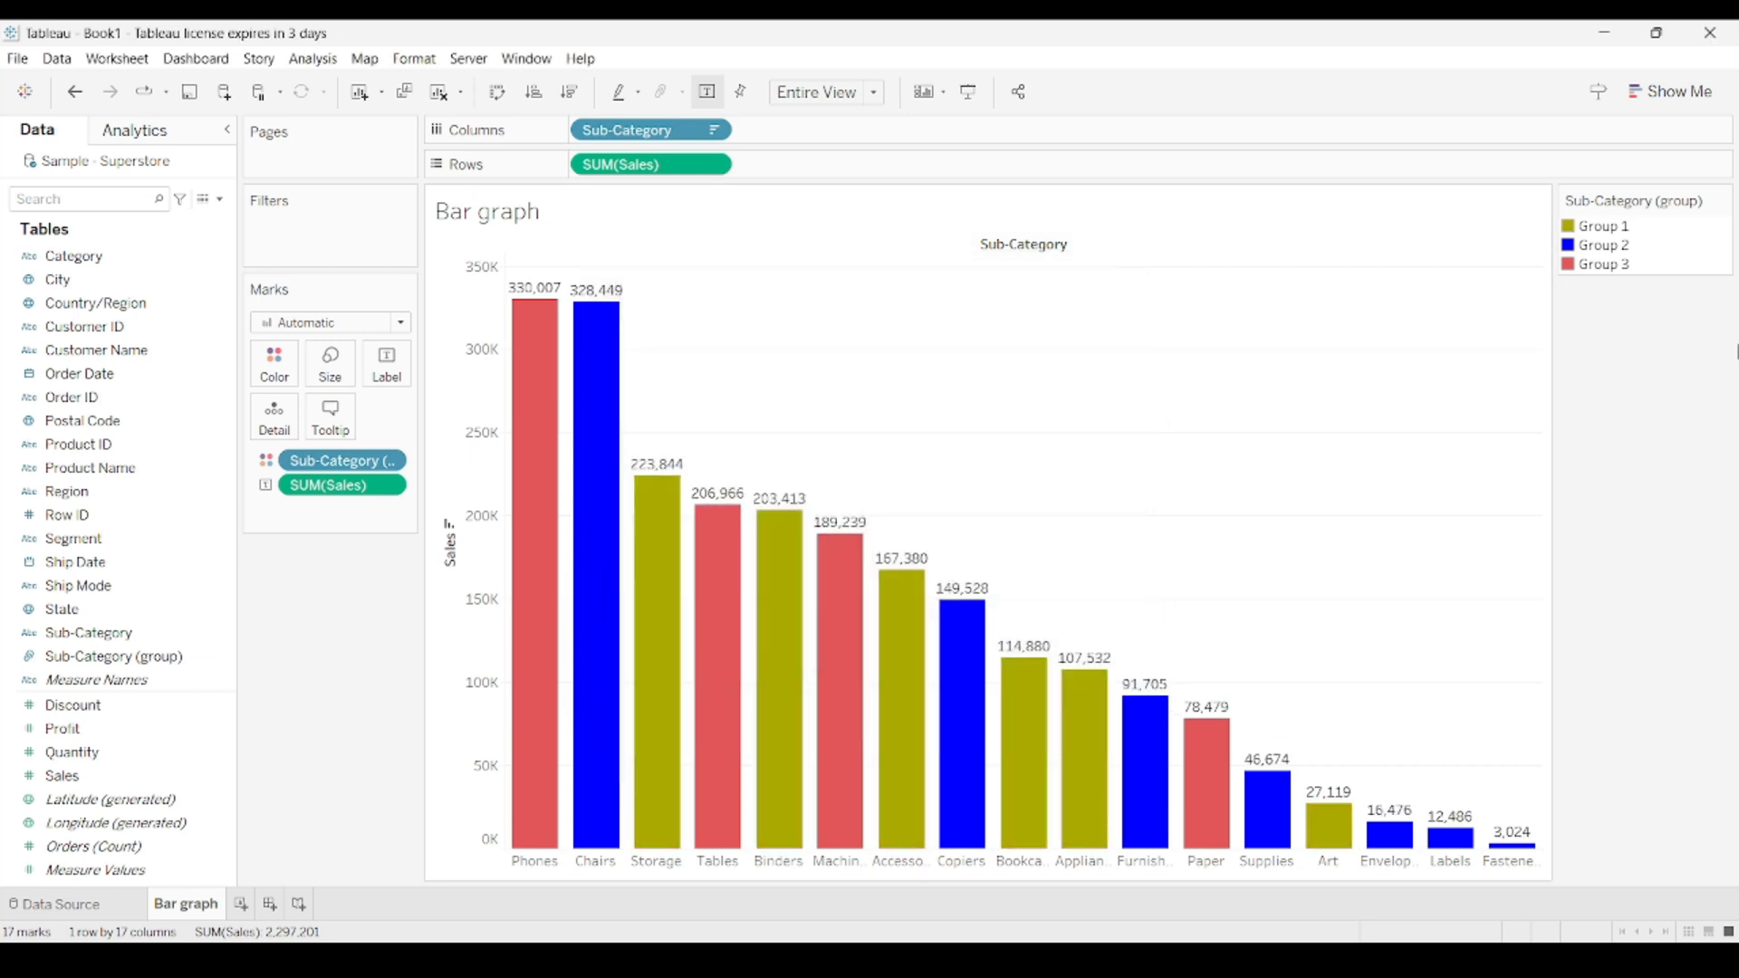
Recolor Group 2 to the blue of the Automatic palette and apply it.
double_click(1616, 260)
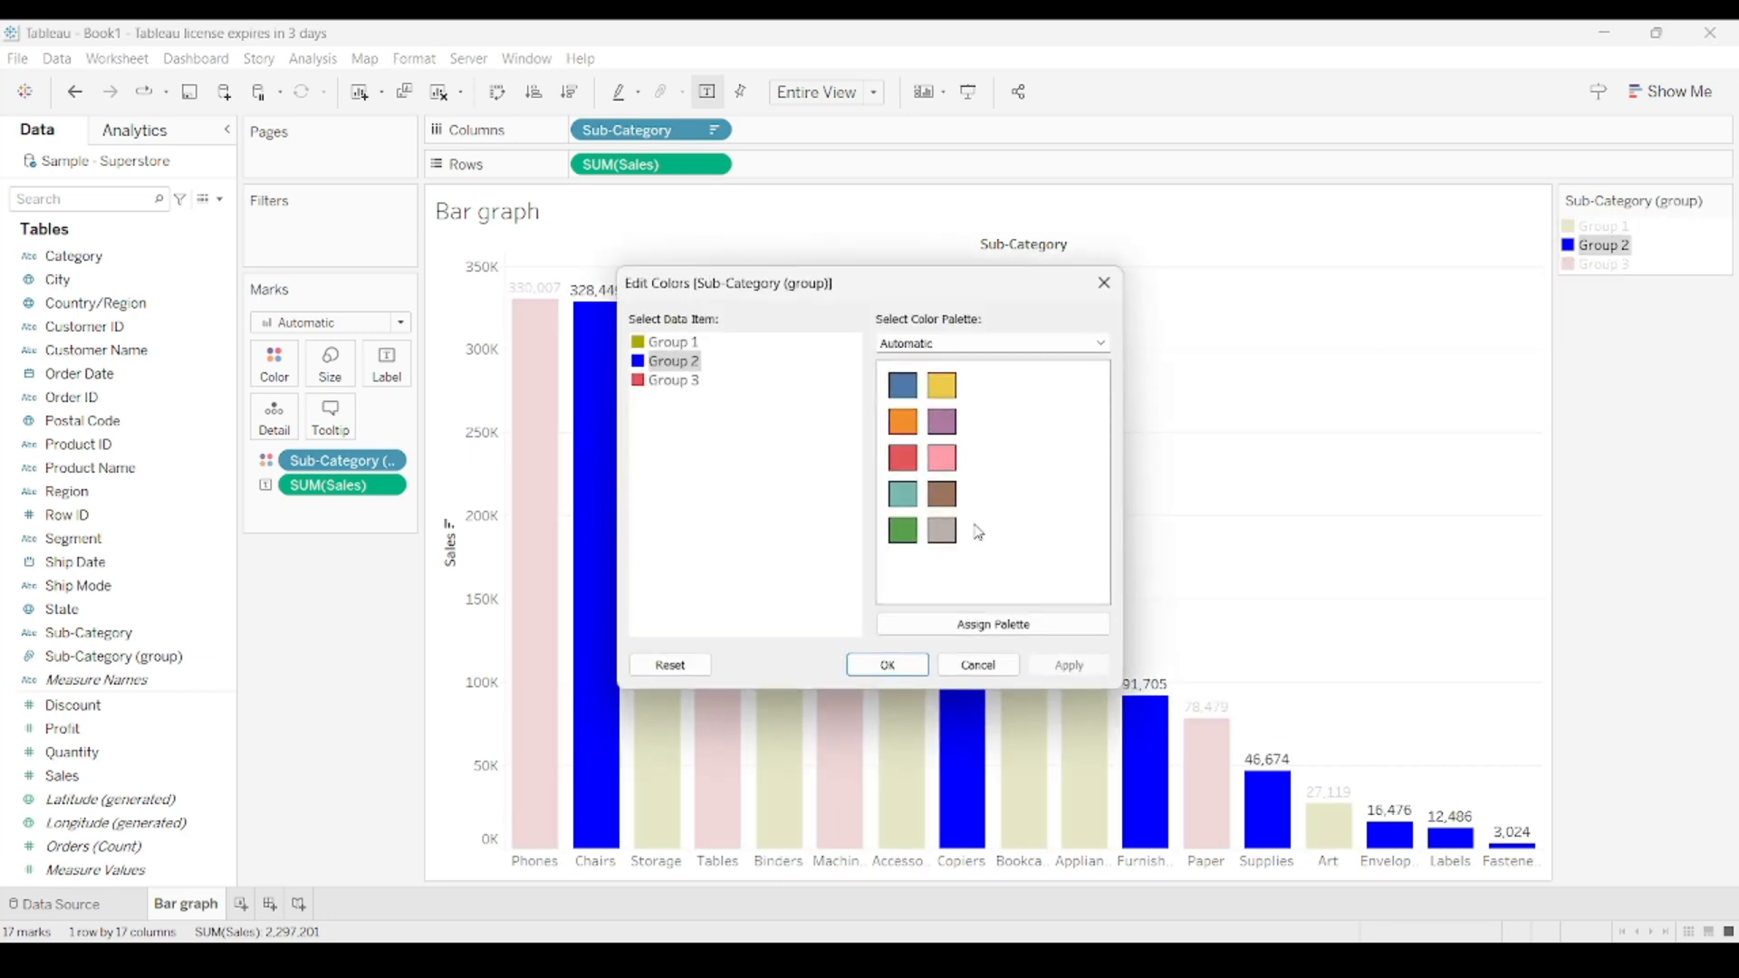
left_click(901, 385)
left_click(1070, 668)
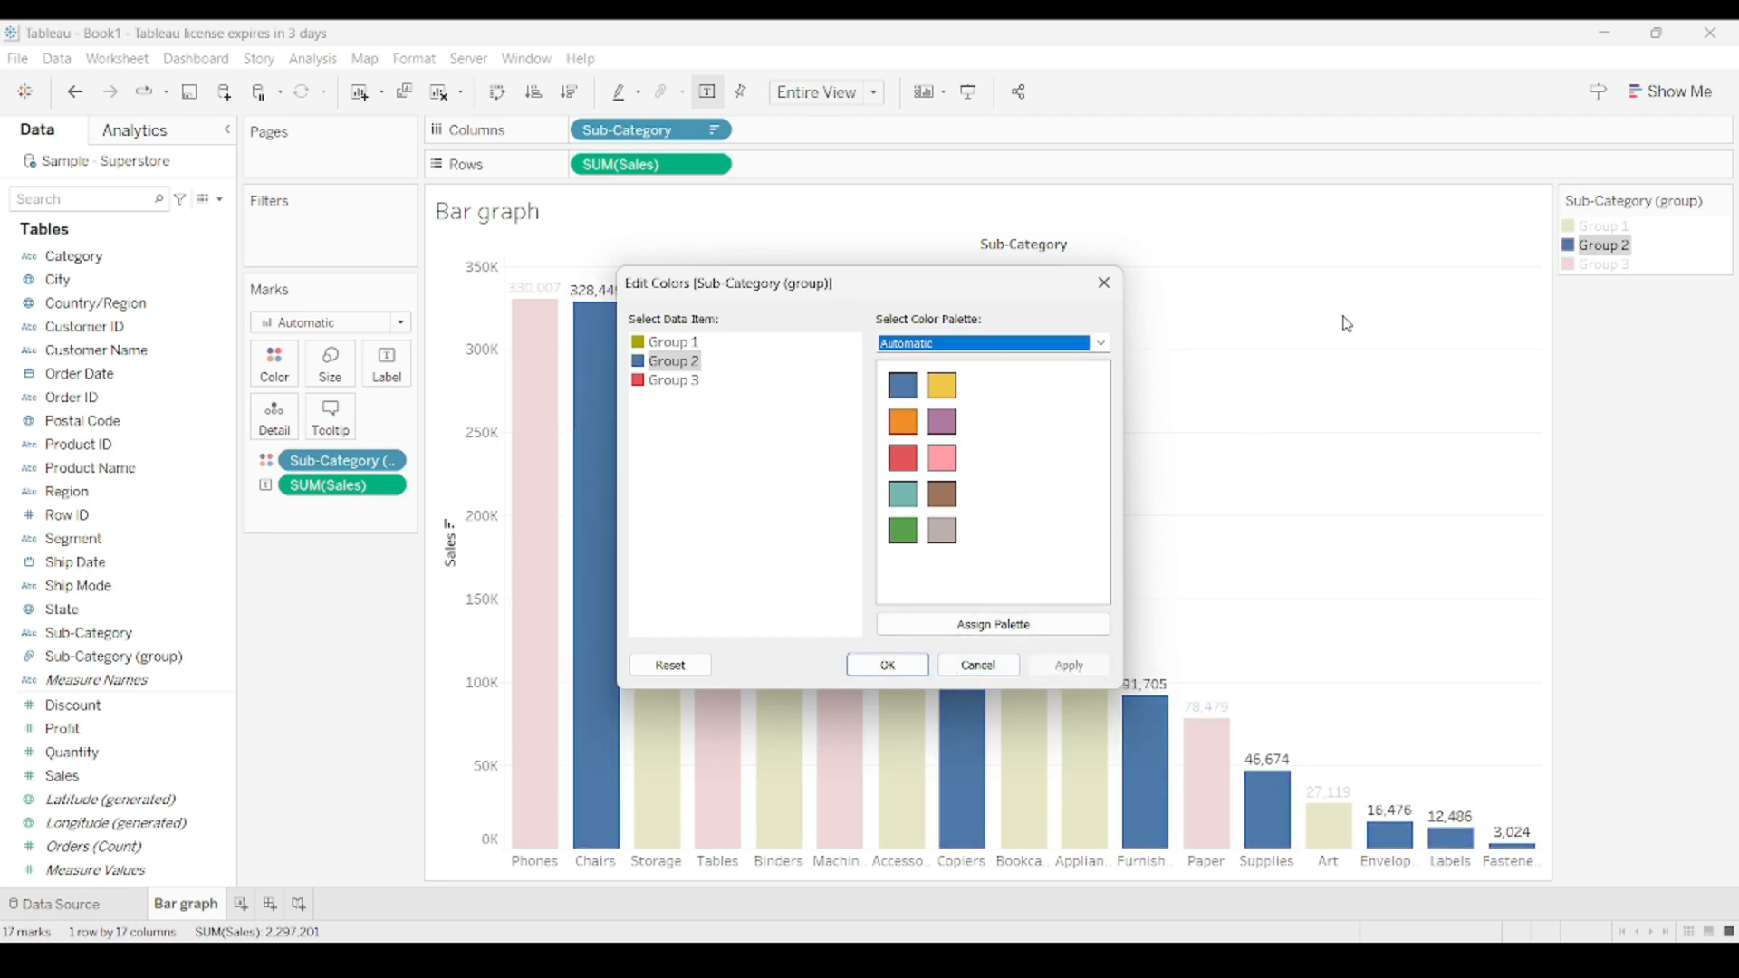
left_click(887, 665)
Recolor Group 3 to the purple of the Automatic palette, apply it, and clear the legend selection.
left_click(1599, 271)
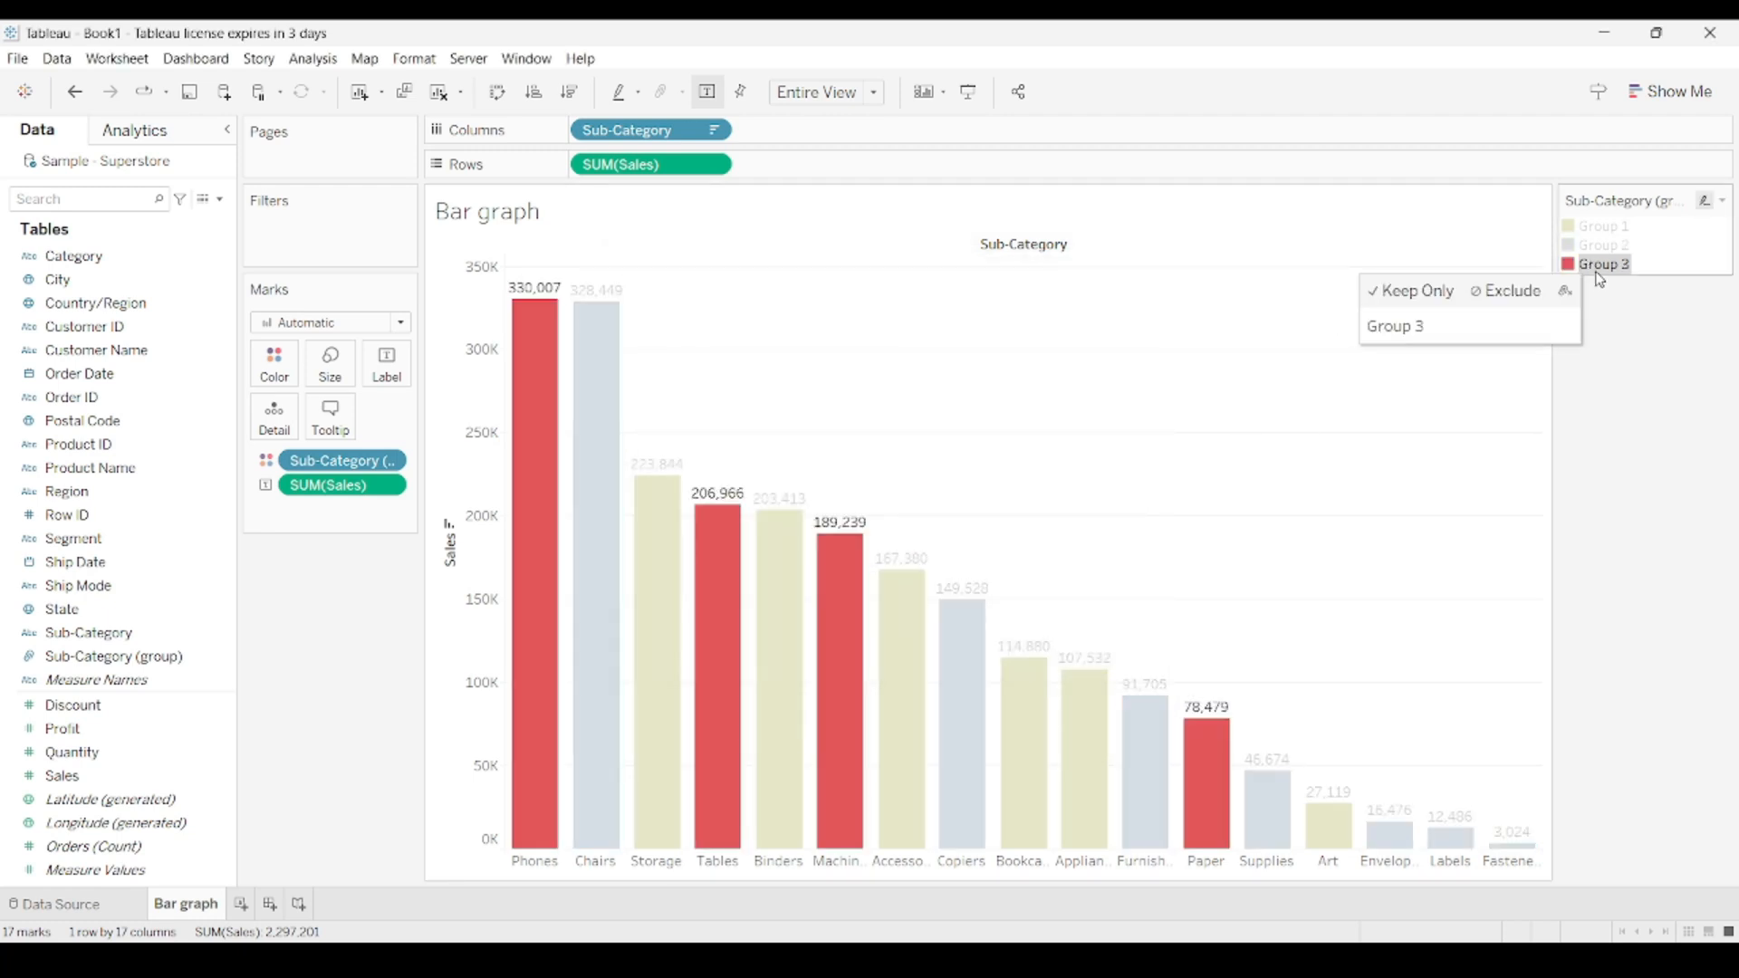
double_click(1599, 270)
left_click(942, 421)
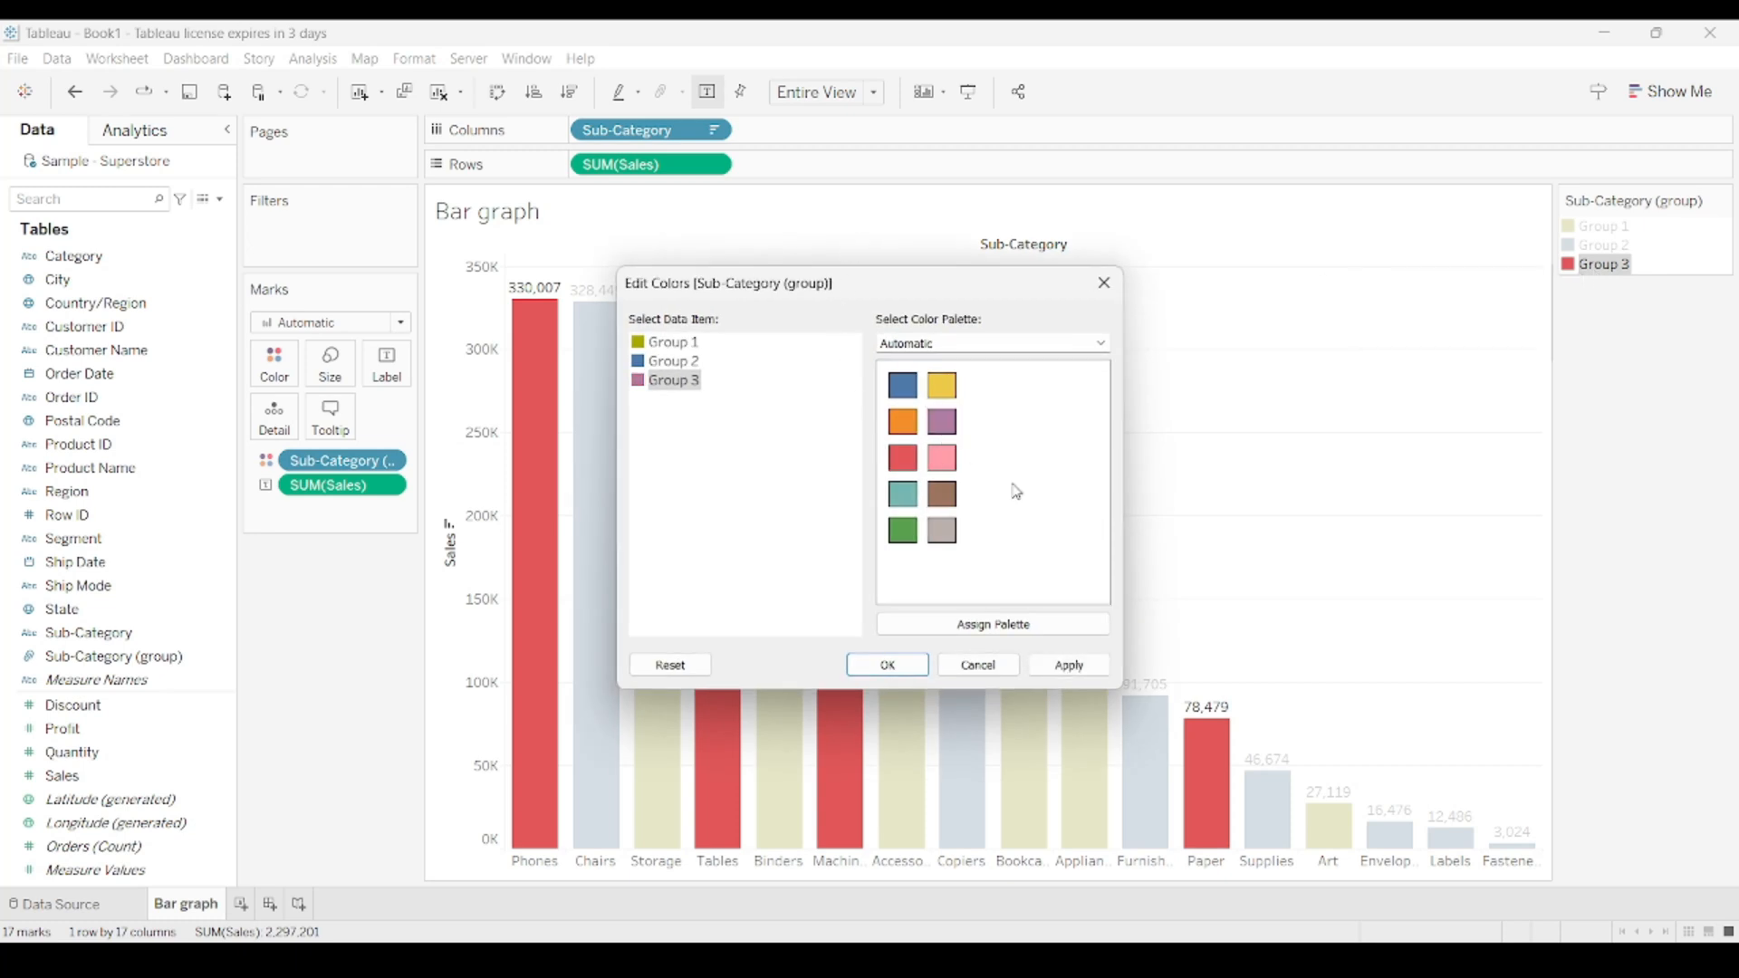
left_click(1069, 665)
left_click(887, 665)
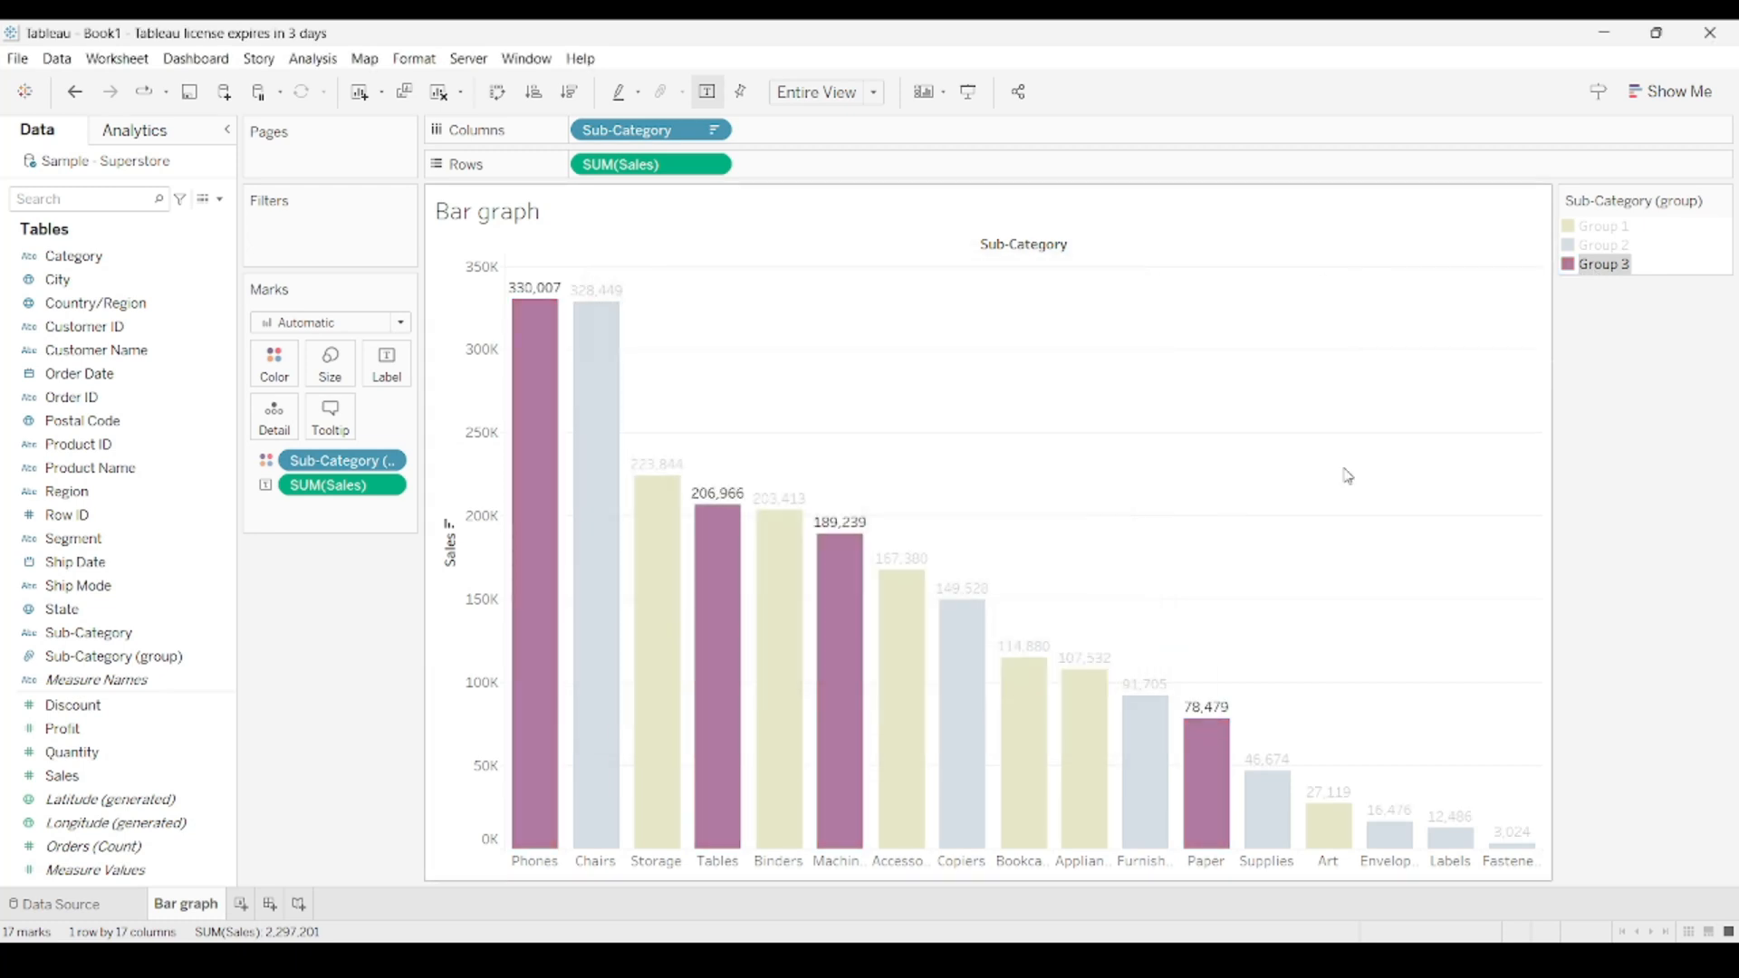
left_click(1463, 365)
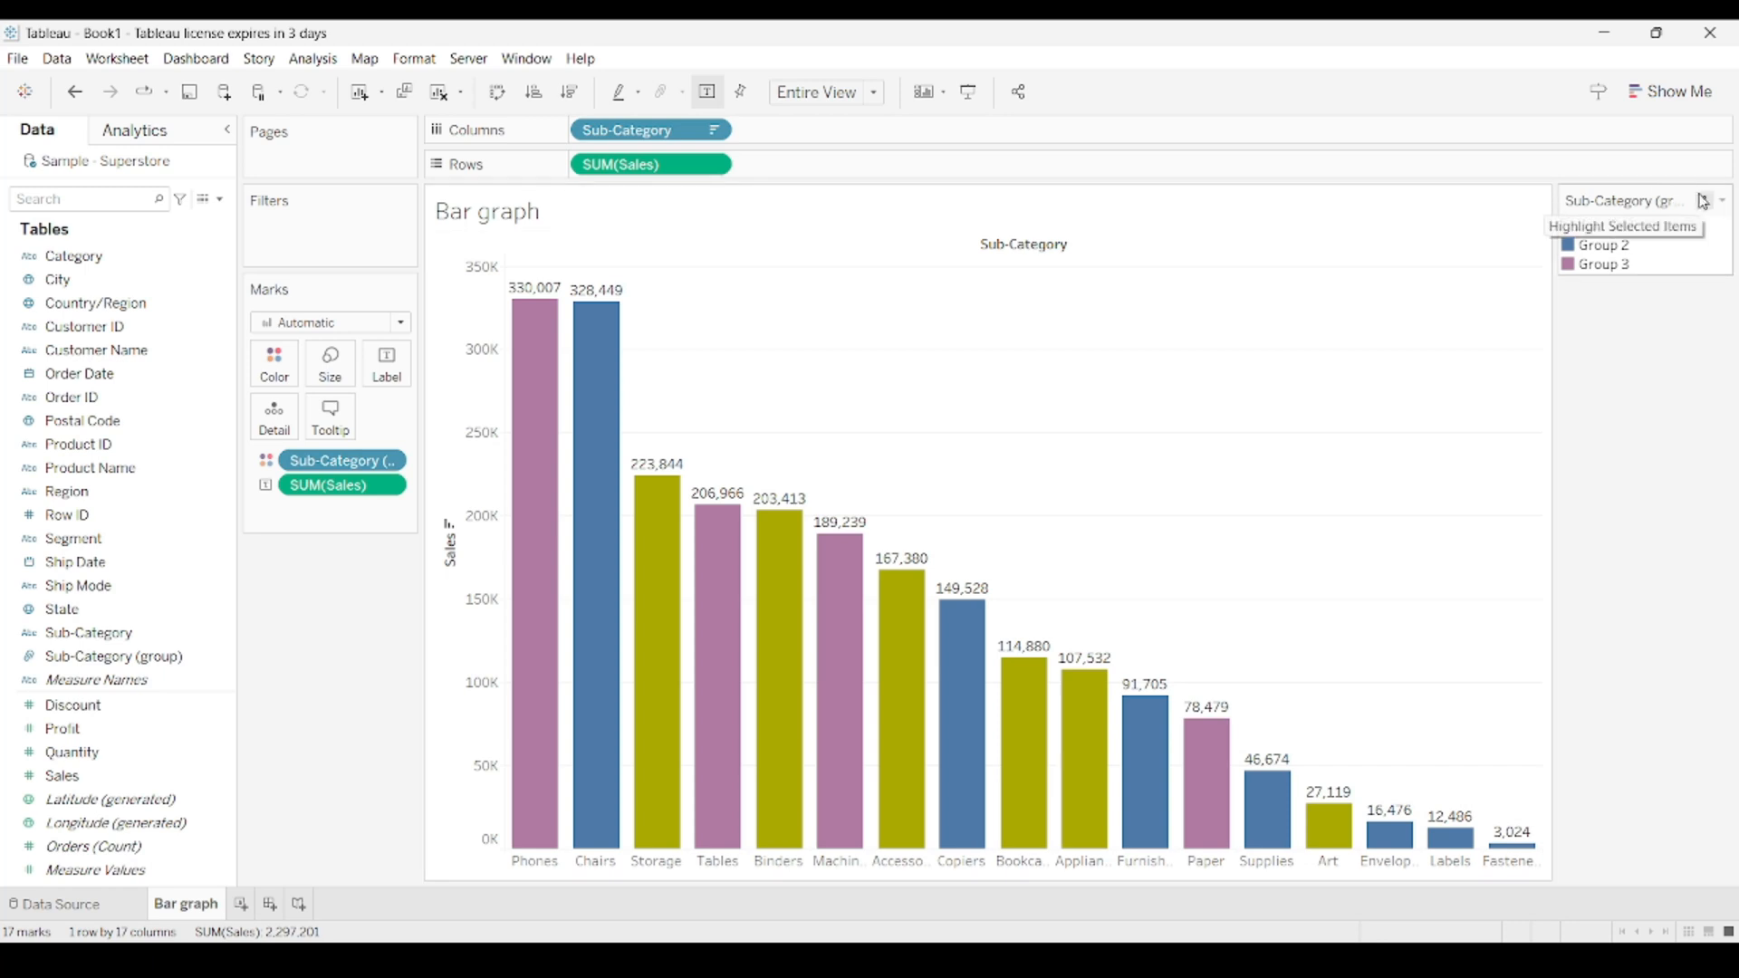
Open the color legend's formatting and review the options for title font and alignment, and body font and shading.
left_click(1721, 201)
left_click(1575, 243)
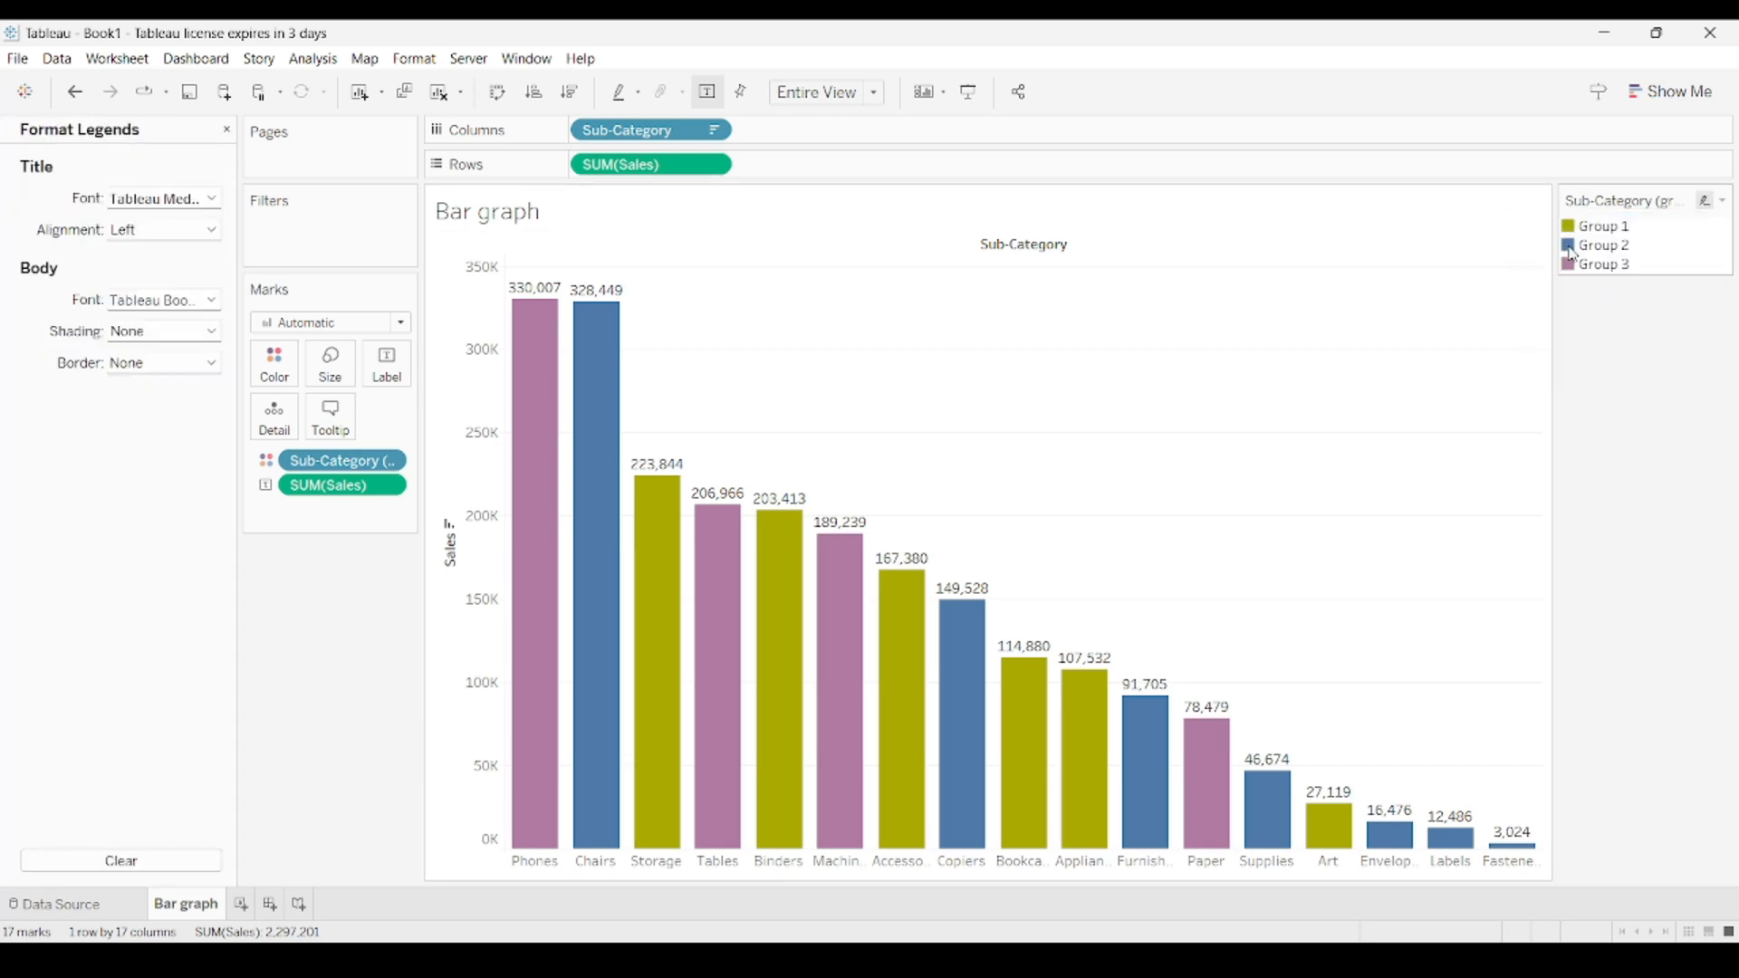
left_click(183, 200)
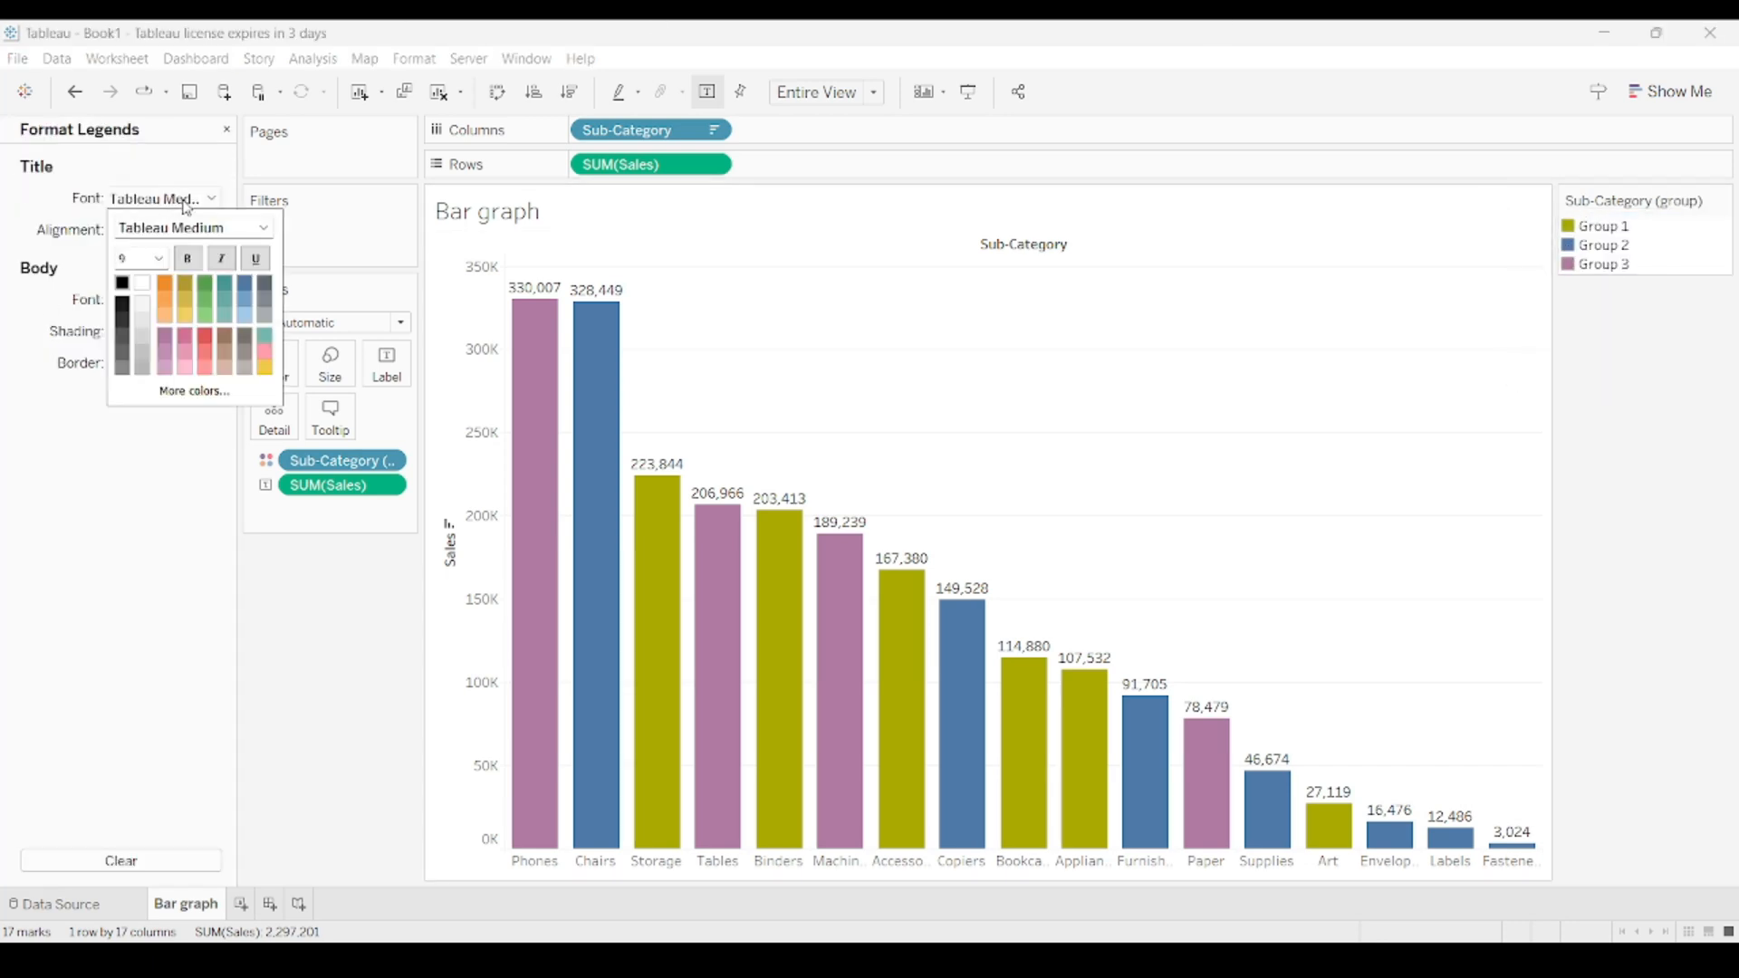
left_click(183, 200)
left_click(178, 232)
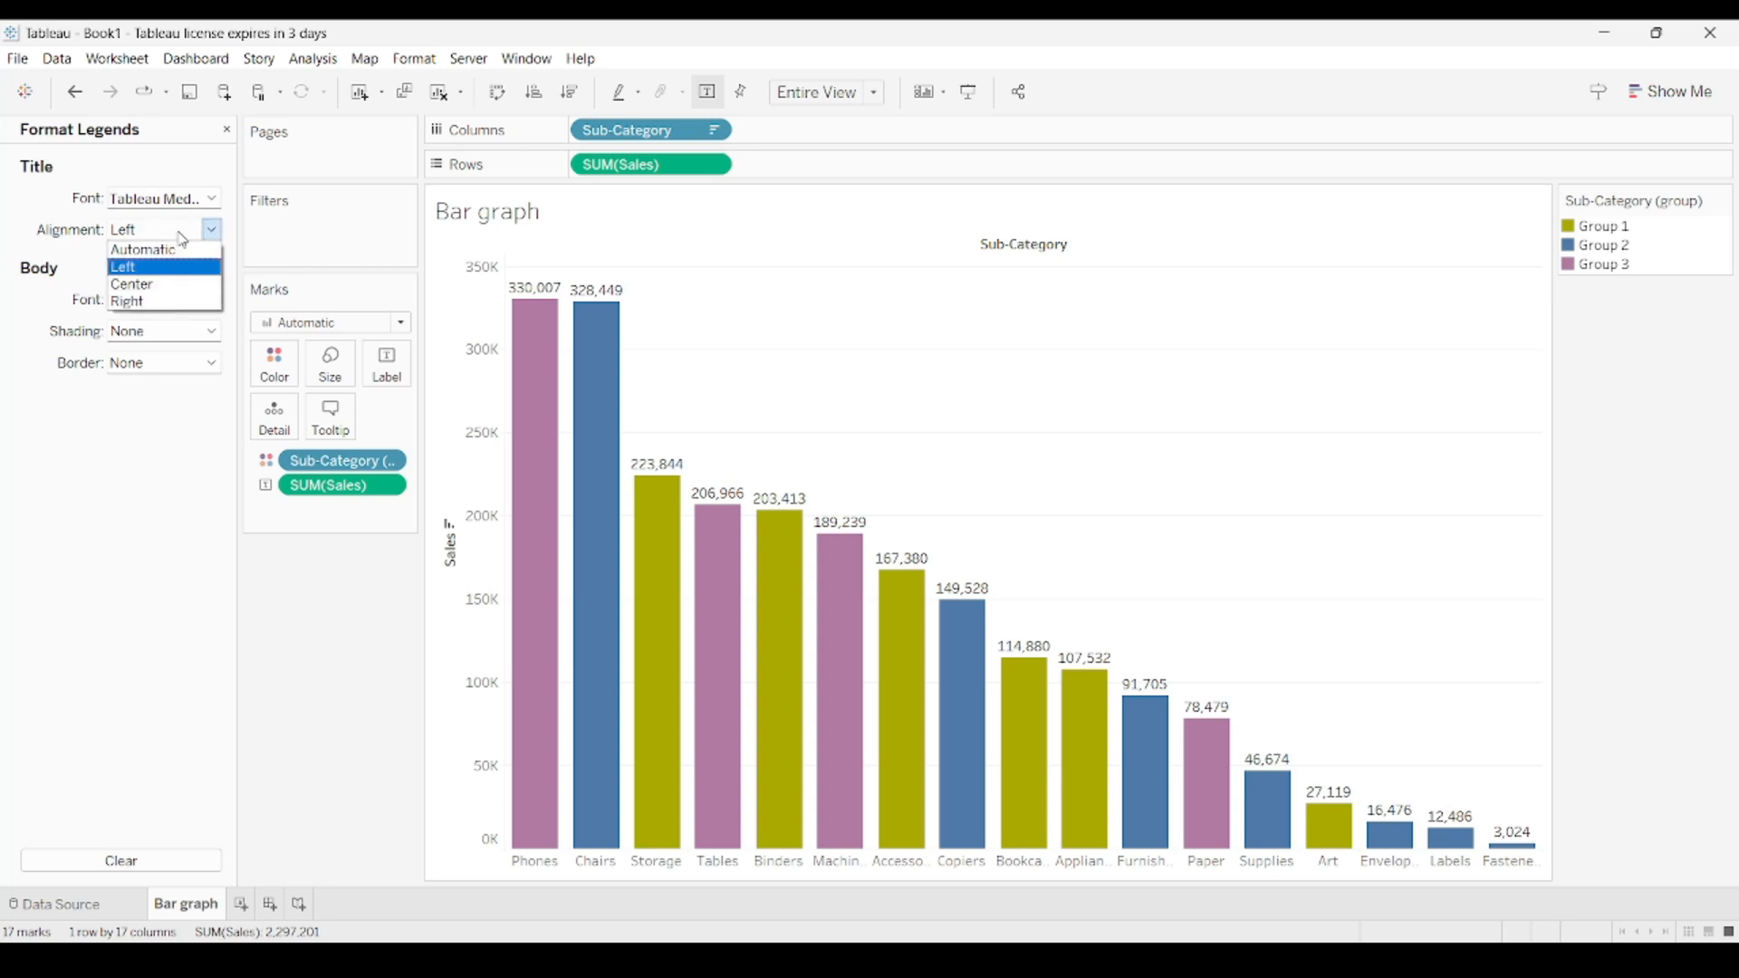
left_click(178, 232)
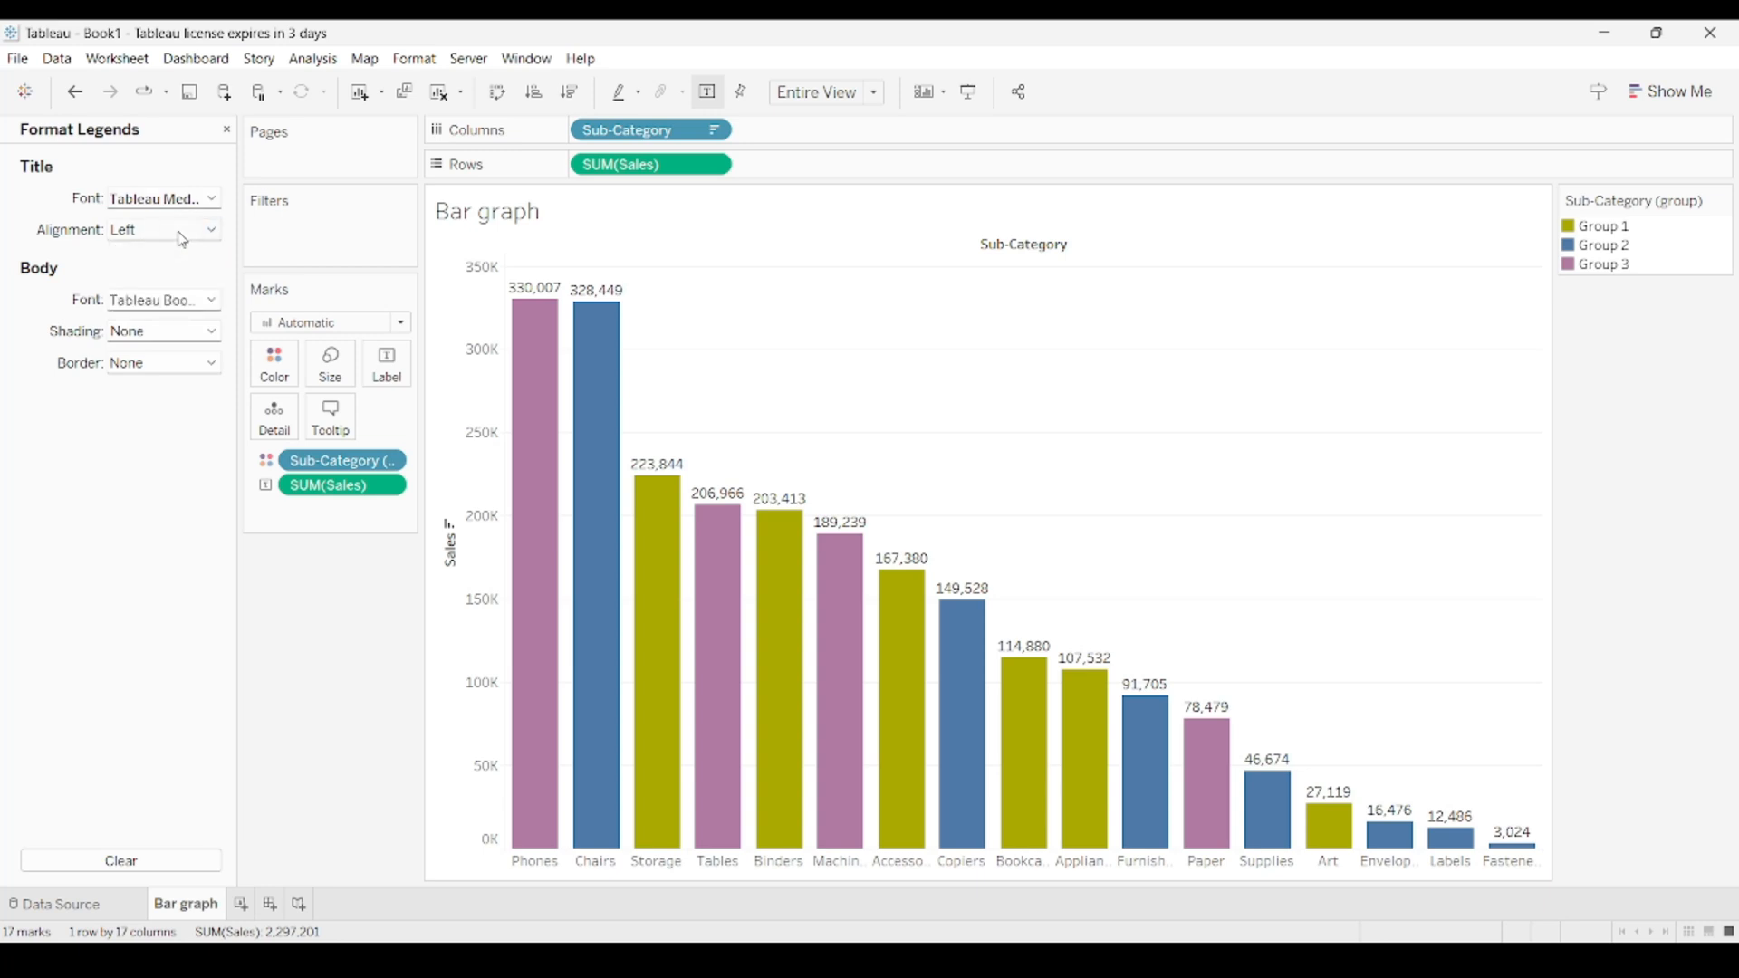
left_click(191, 301)
left_click(191, 301)
left_click(152, 329)
left_click(154, 332)
Give the color legend's body a dotted border and close the legend formatting.
left_click(158, 366)
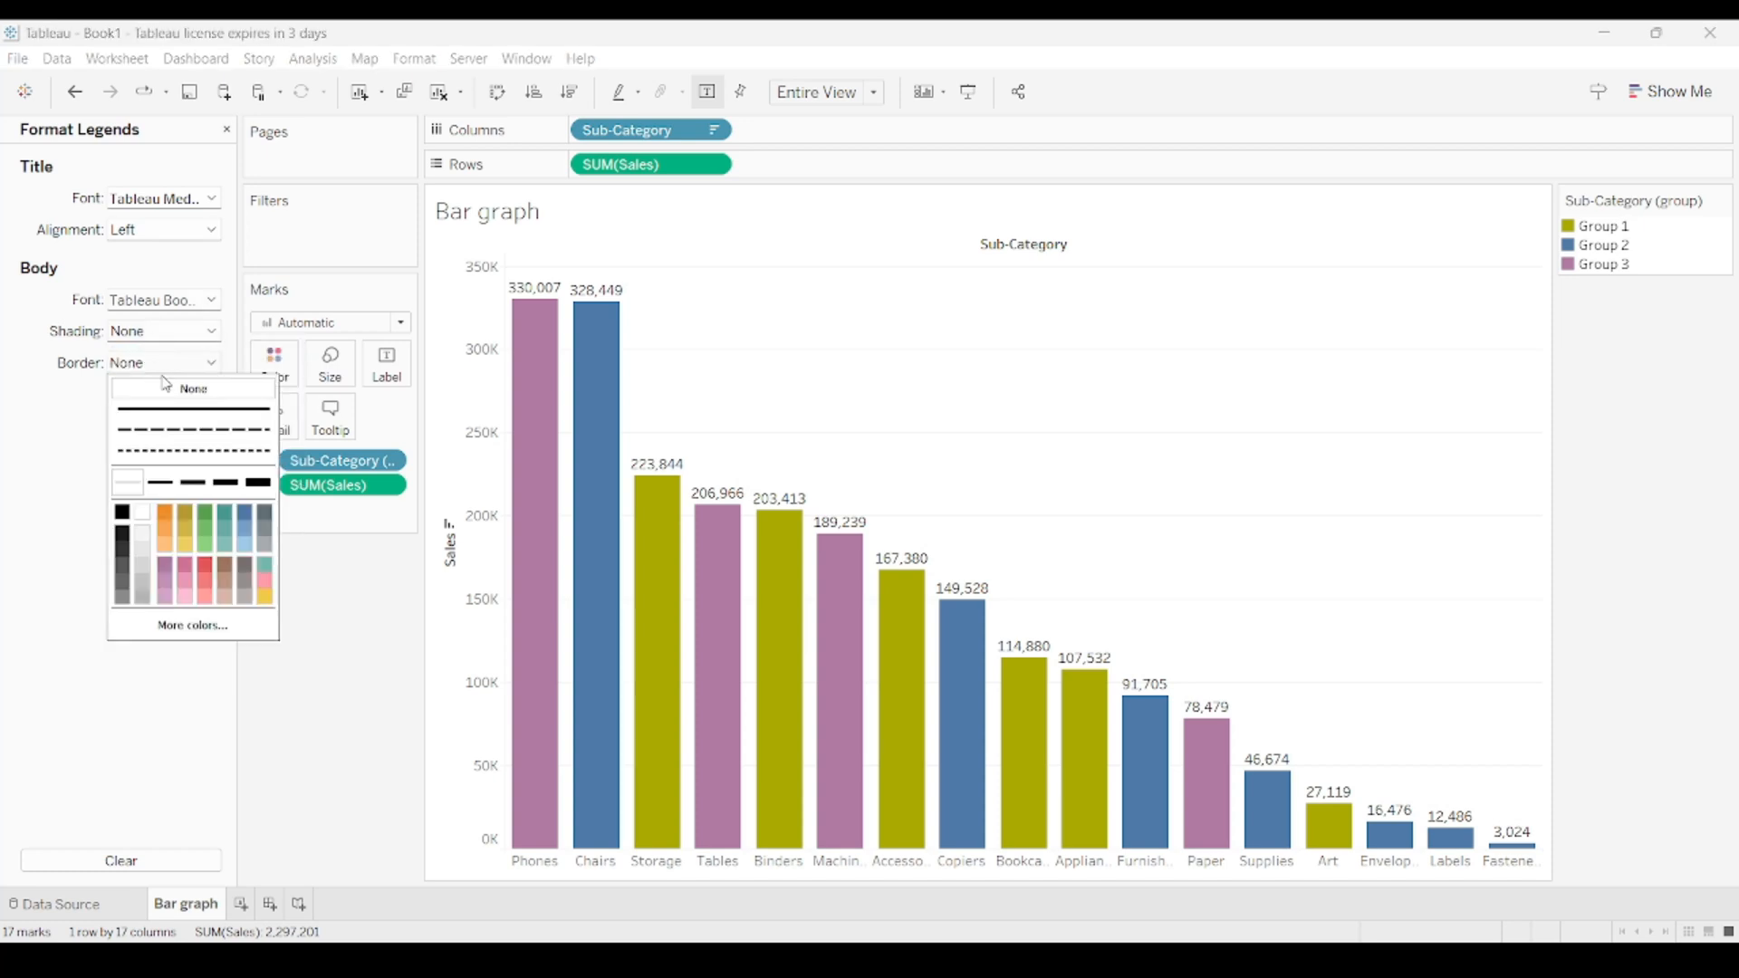
left_click(181, 409)
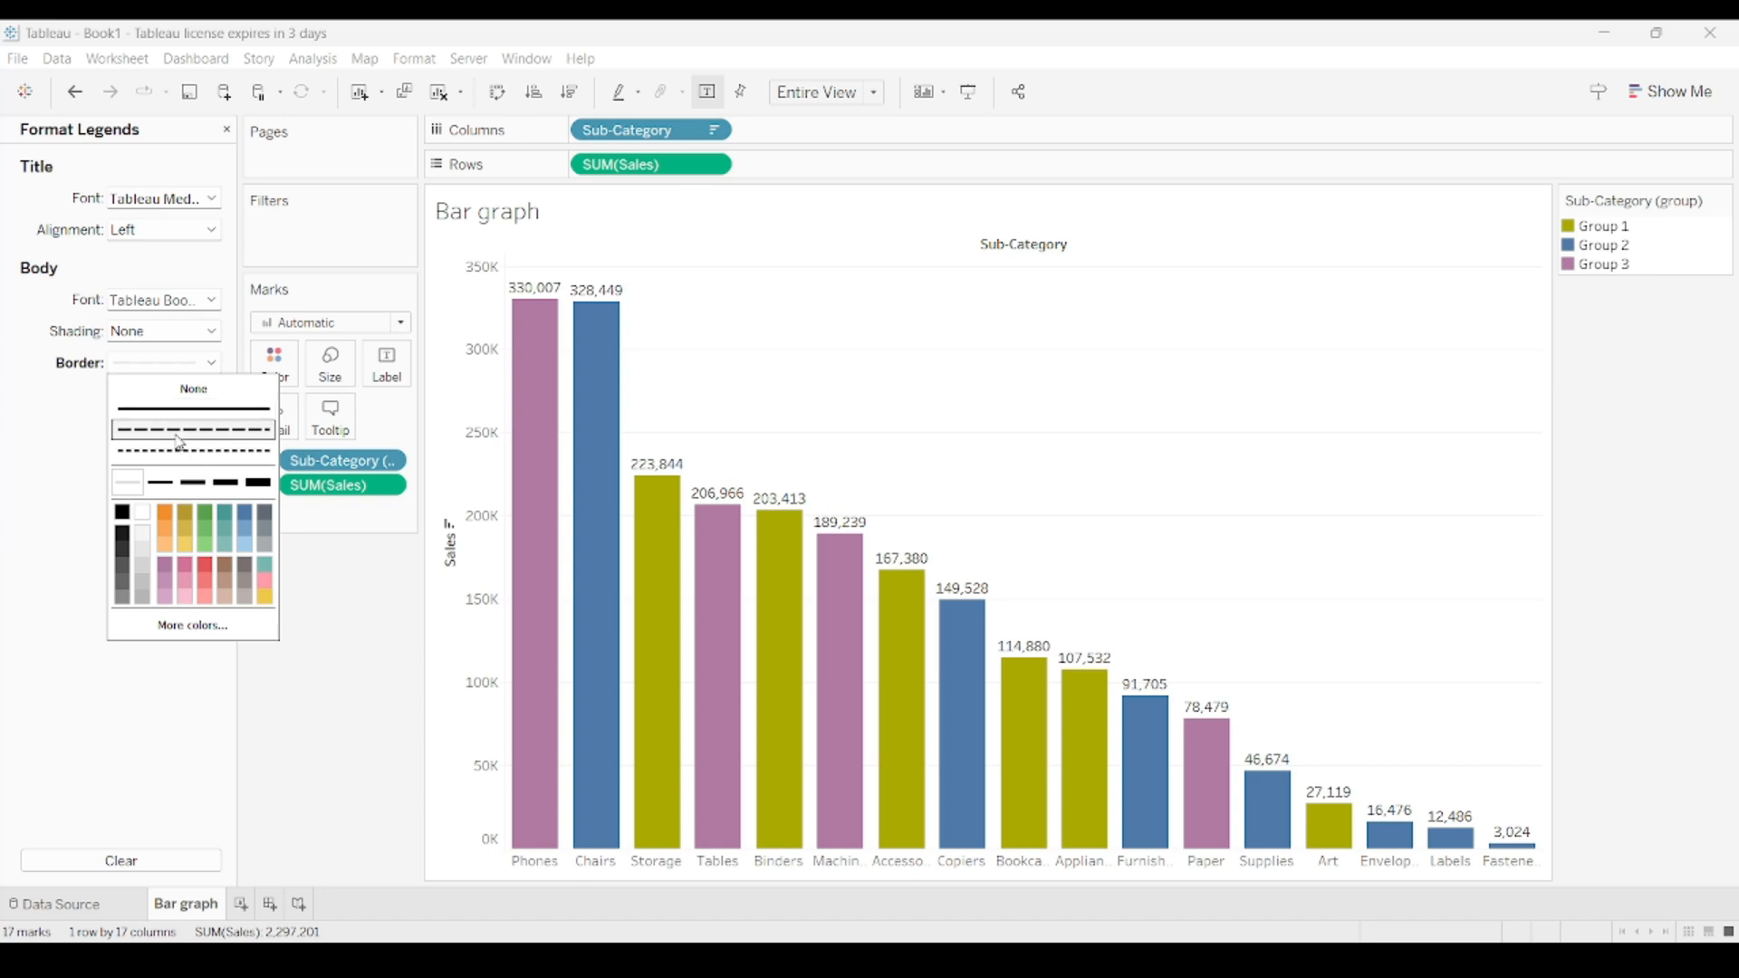
left_click(176, 452)
left_click(364, 648)
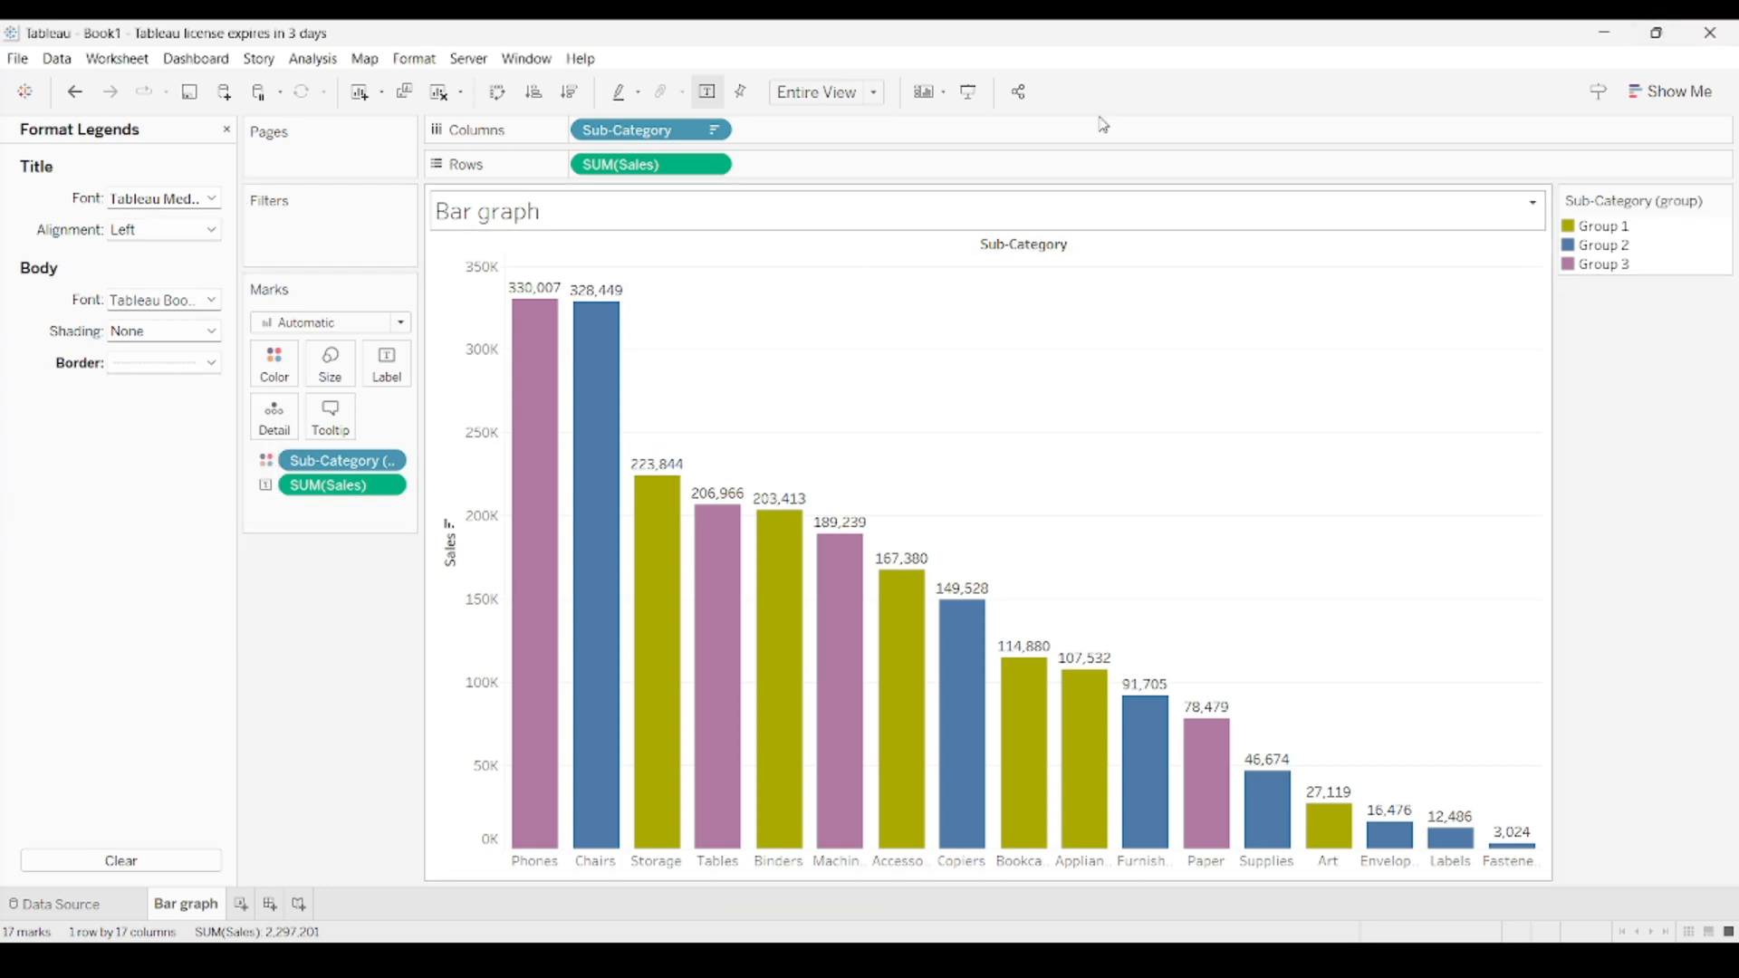
left_click(227, 130)
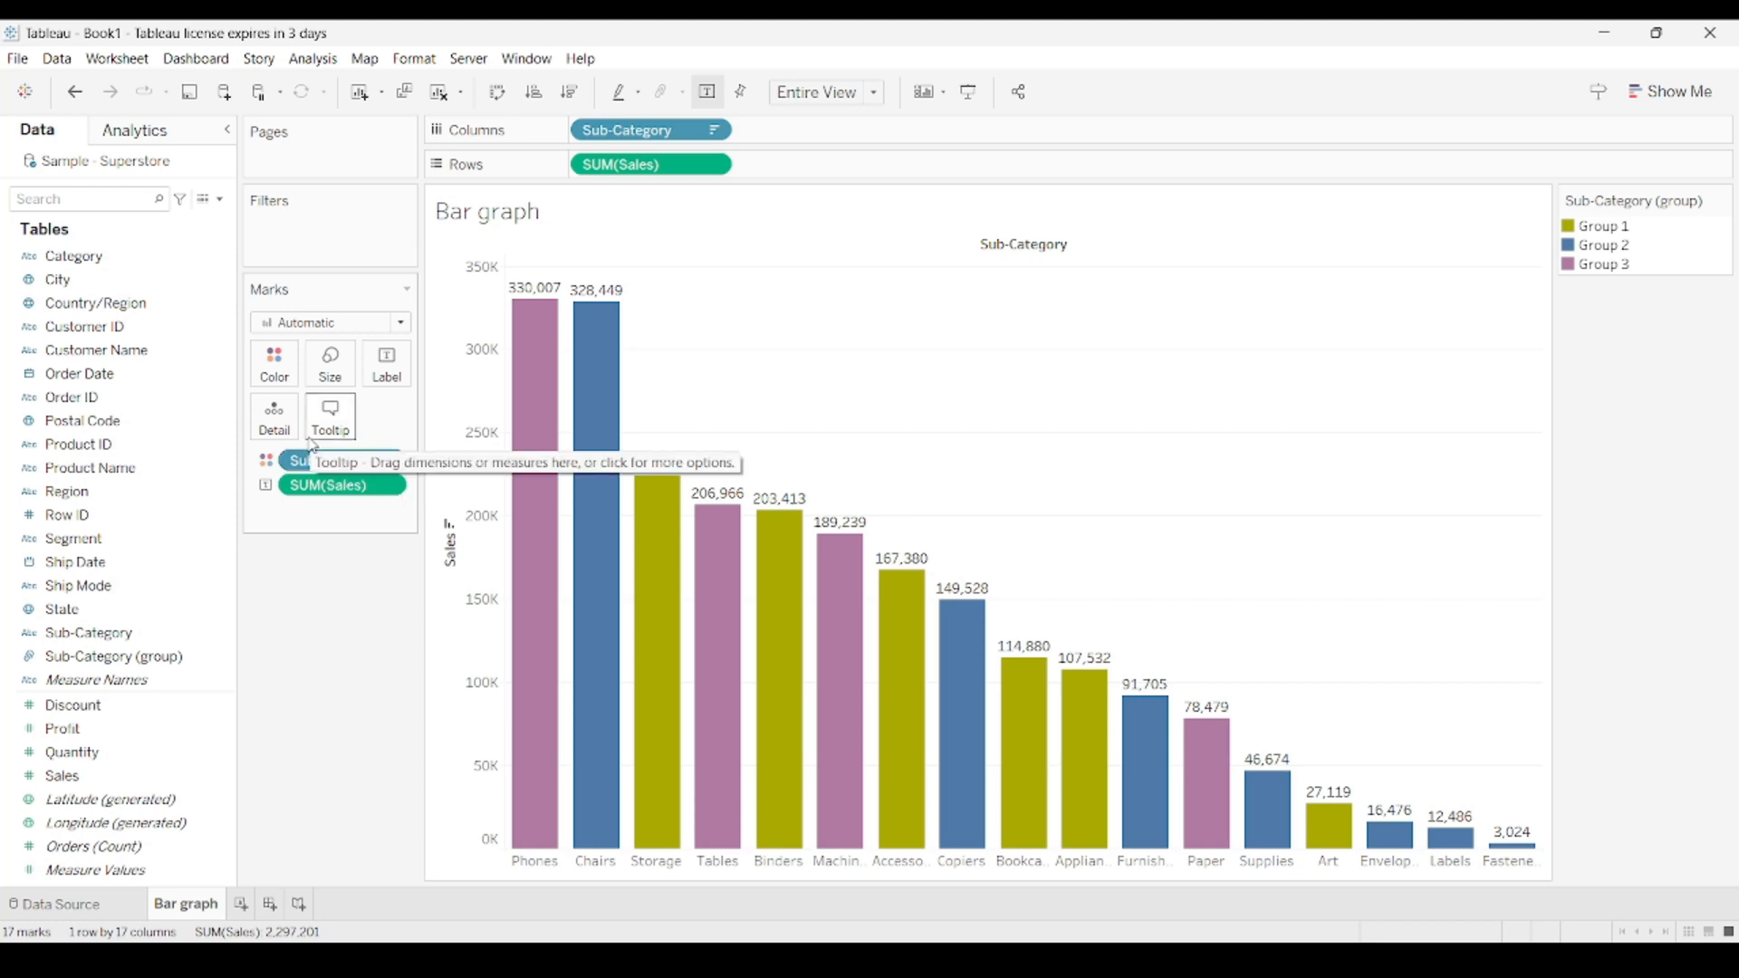
Duplicate the Bar graph worksheet and compare the copy with the original.
right_click(191, 908)
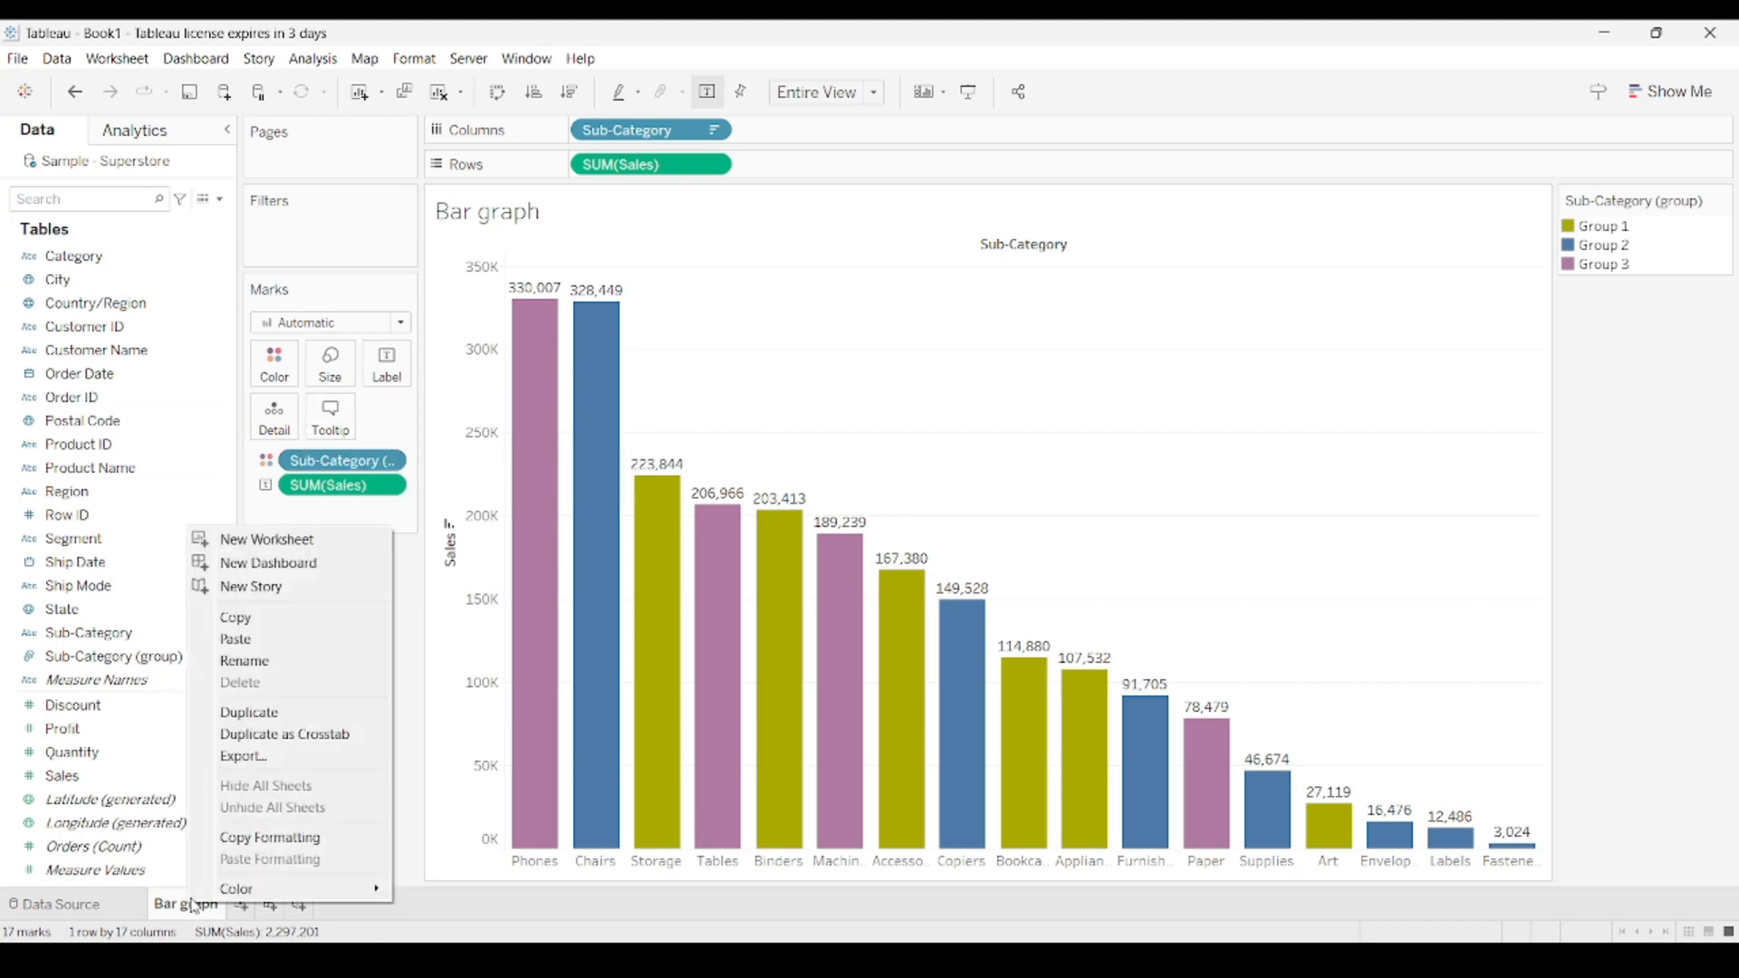
left_click(321, 714)
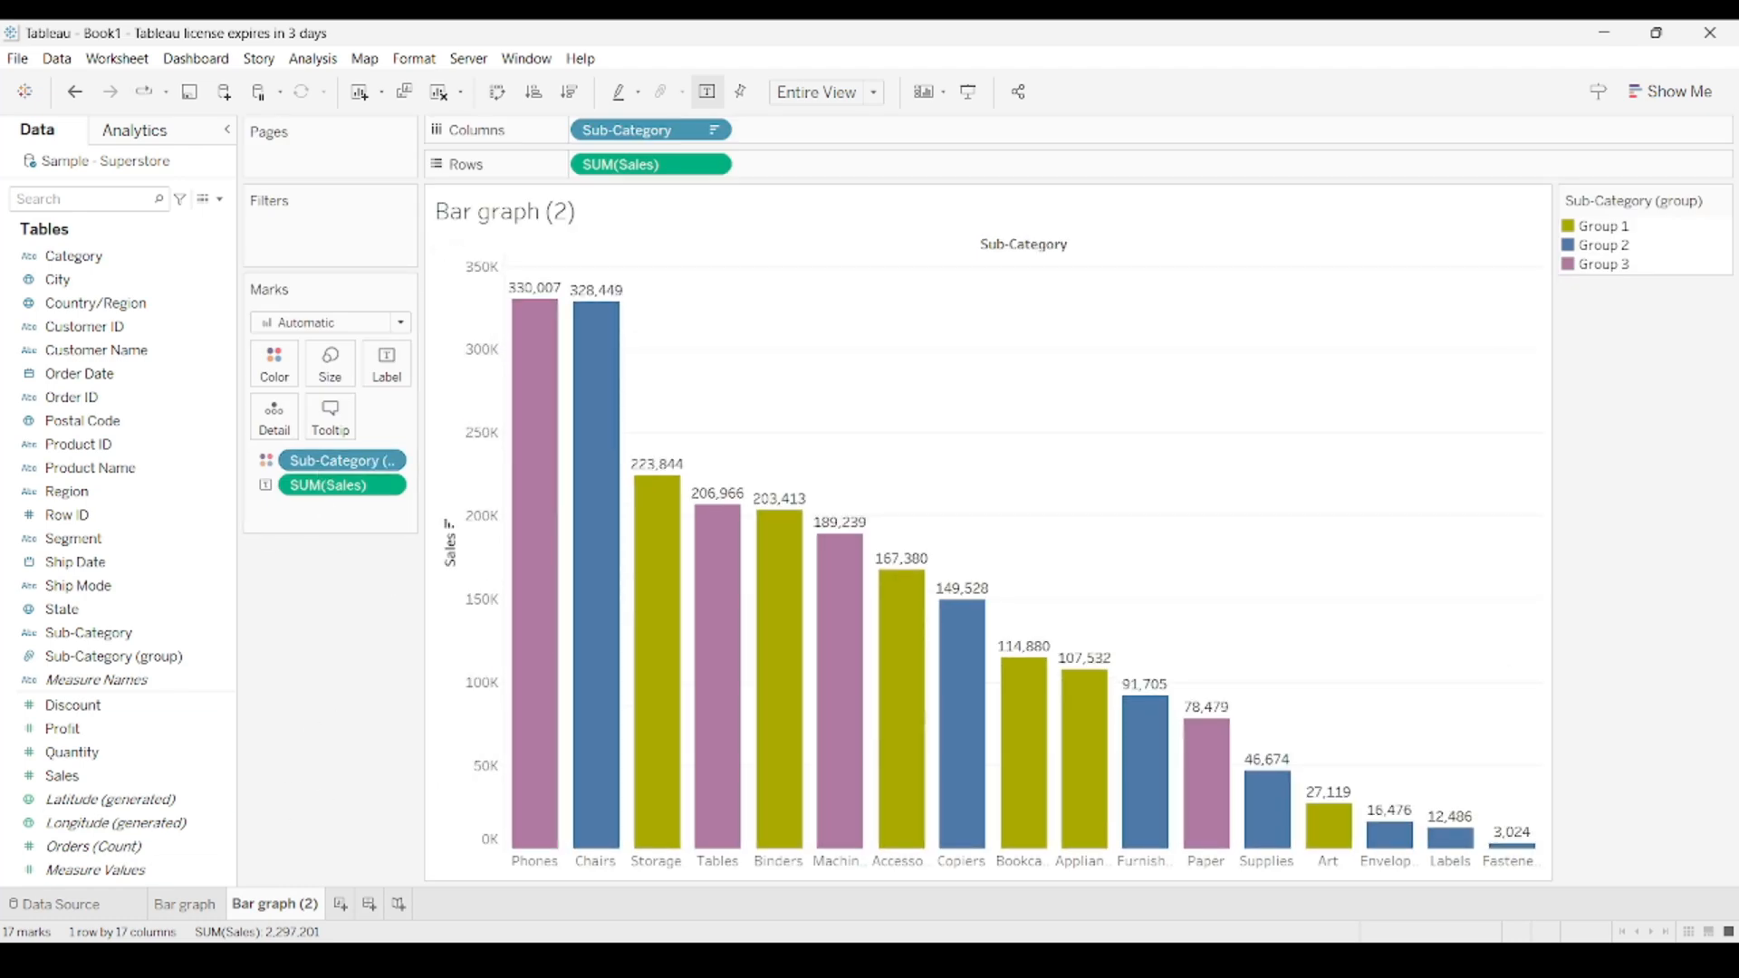
left_click(199, 911)
left_click(276, 909)
On the Bar graph (2) sheet, encode the Sub-Category (group) field by bar size instead of color.
left_click_drag(316, 469, 324, 371)
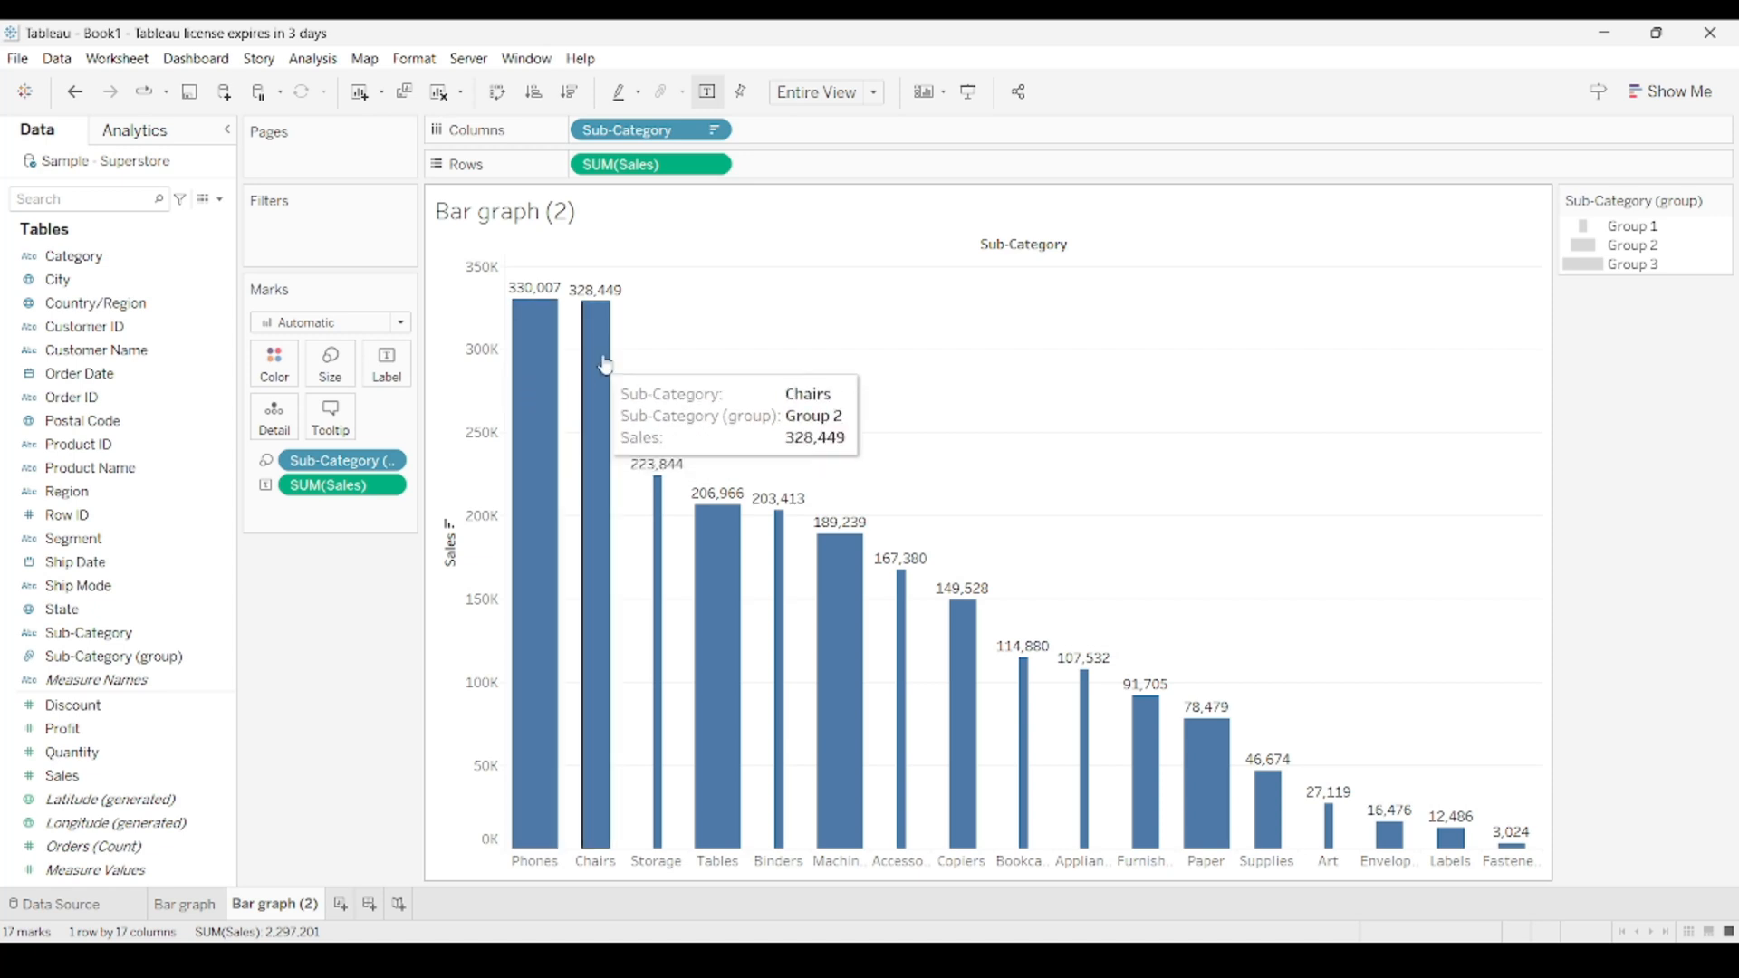
mouse_move(650, 503)
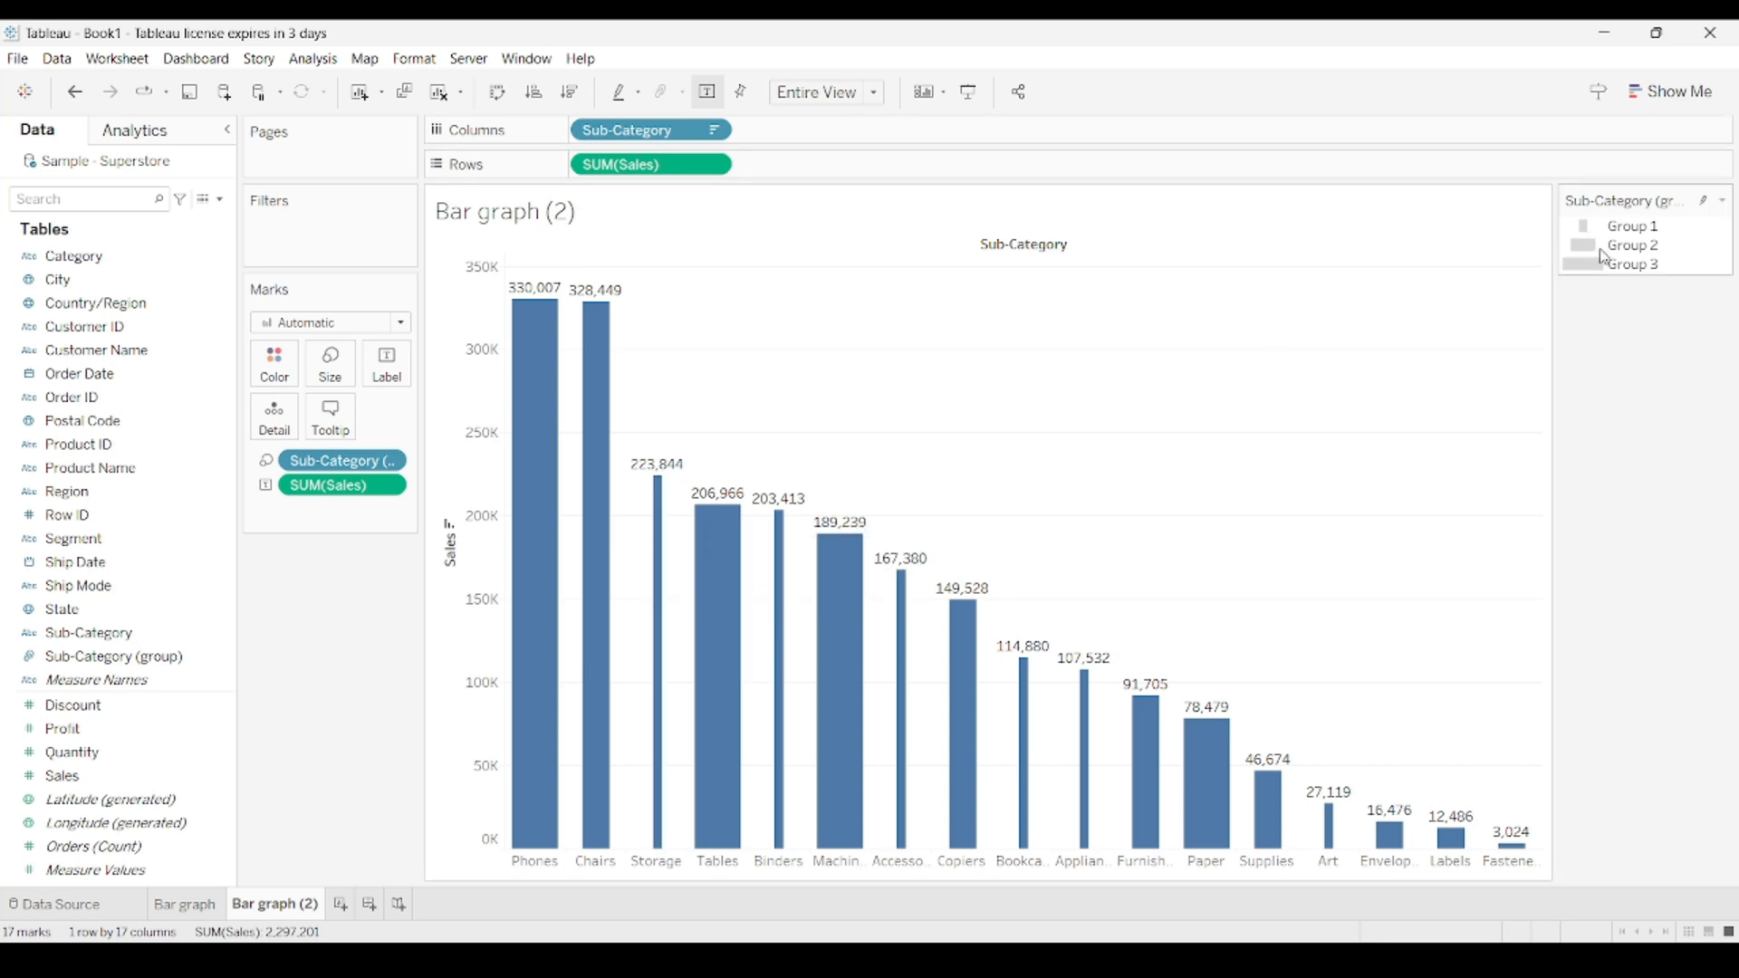
mouse_move(609, 381)
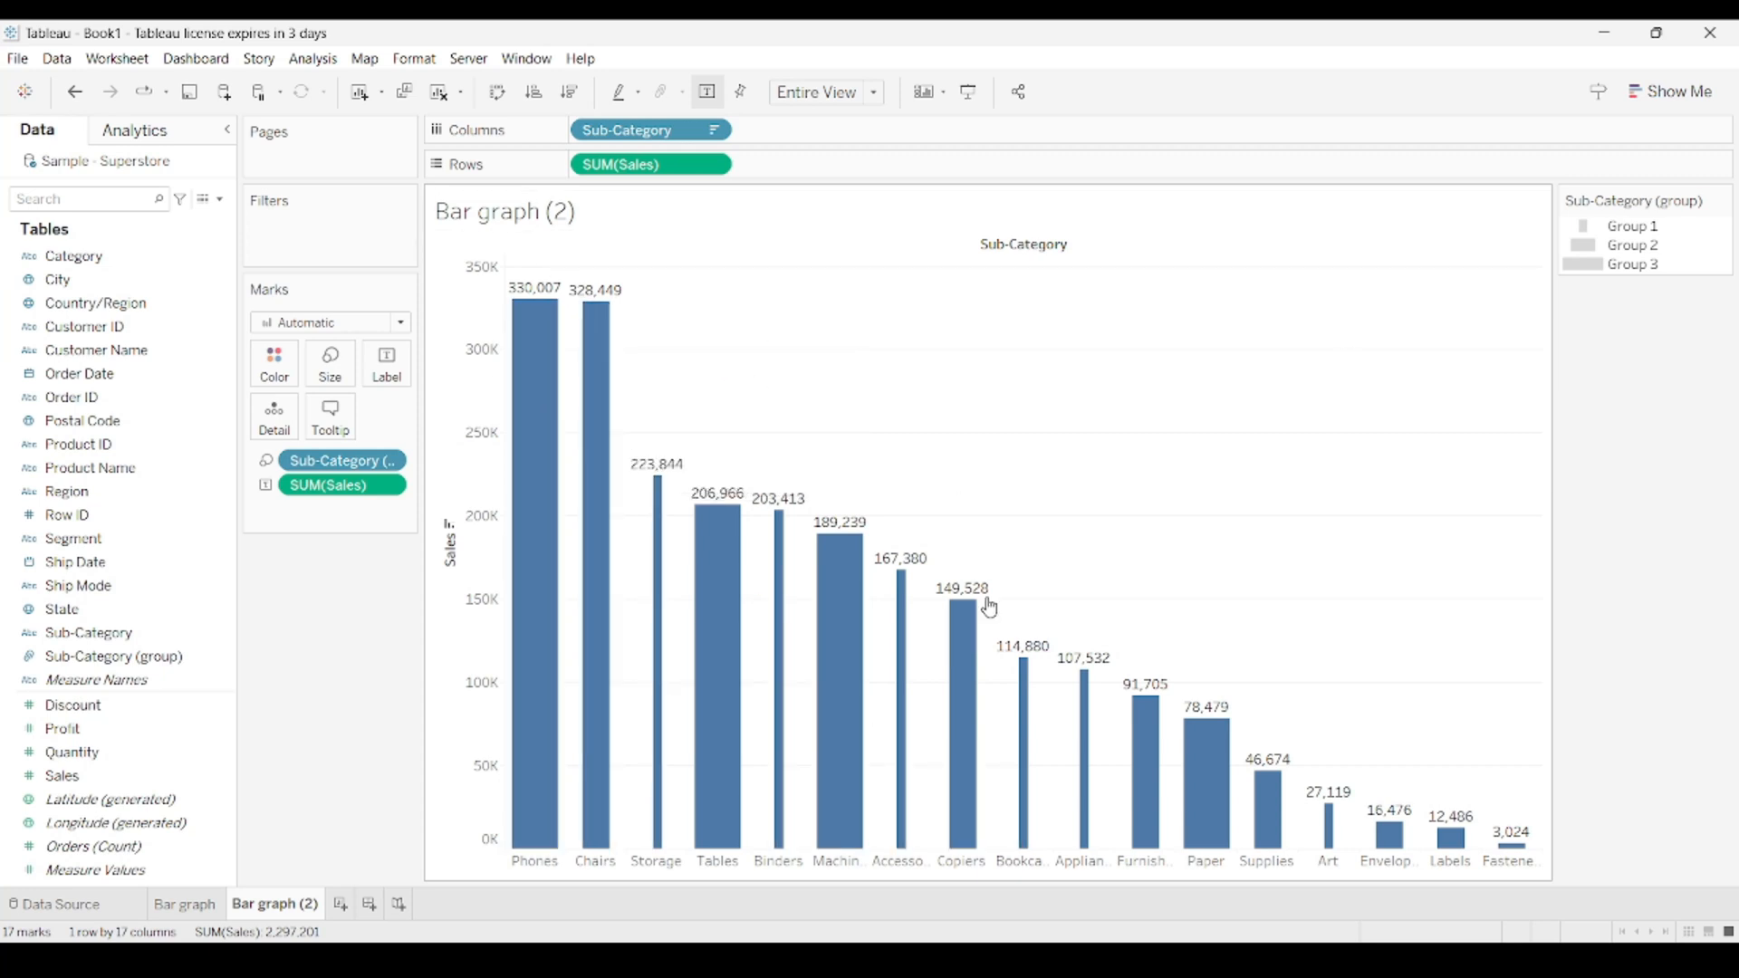
Review the mark size range for Sub-Category (group) and turn on highlighting of selected items for the size legend.
left_click(1722, 203)
left_click(1684, 223)
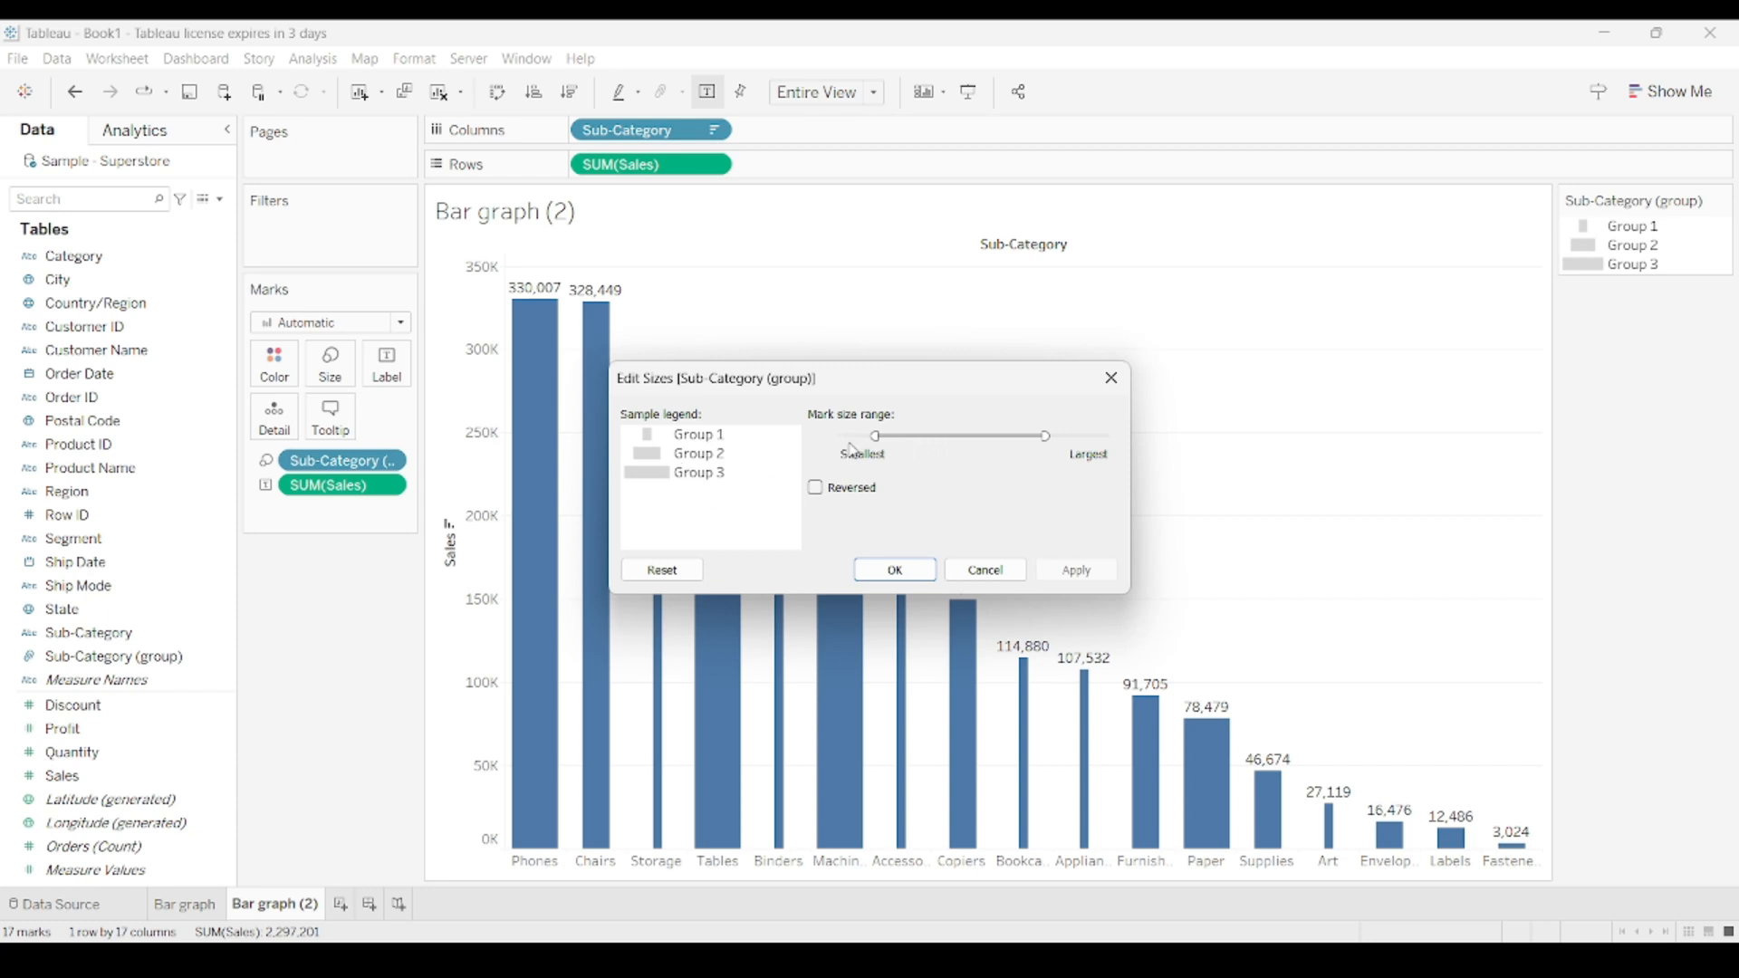
left_click(924, 580)
left_click(1720, 200)
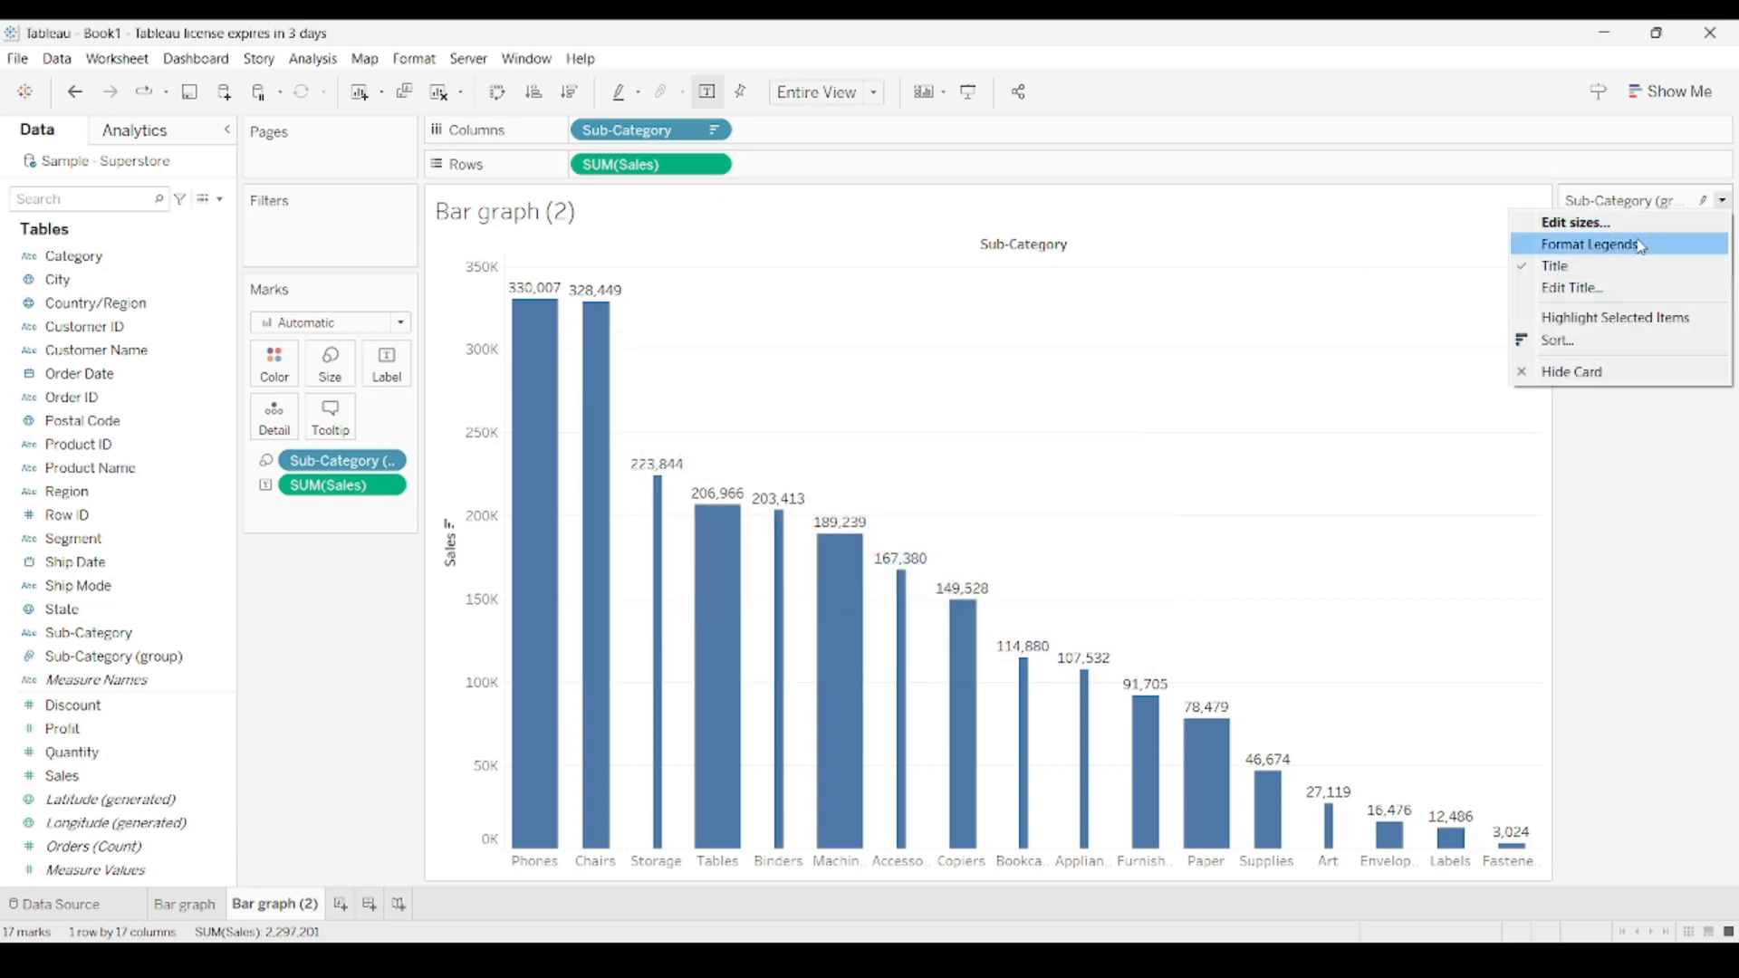
left_click(1565, 319)
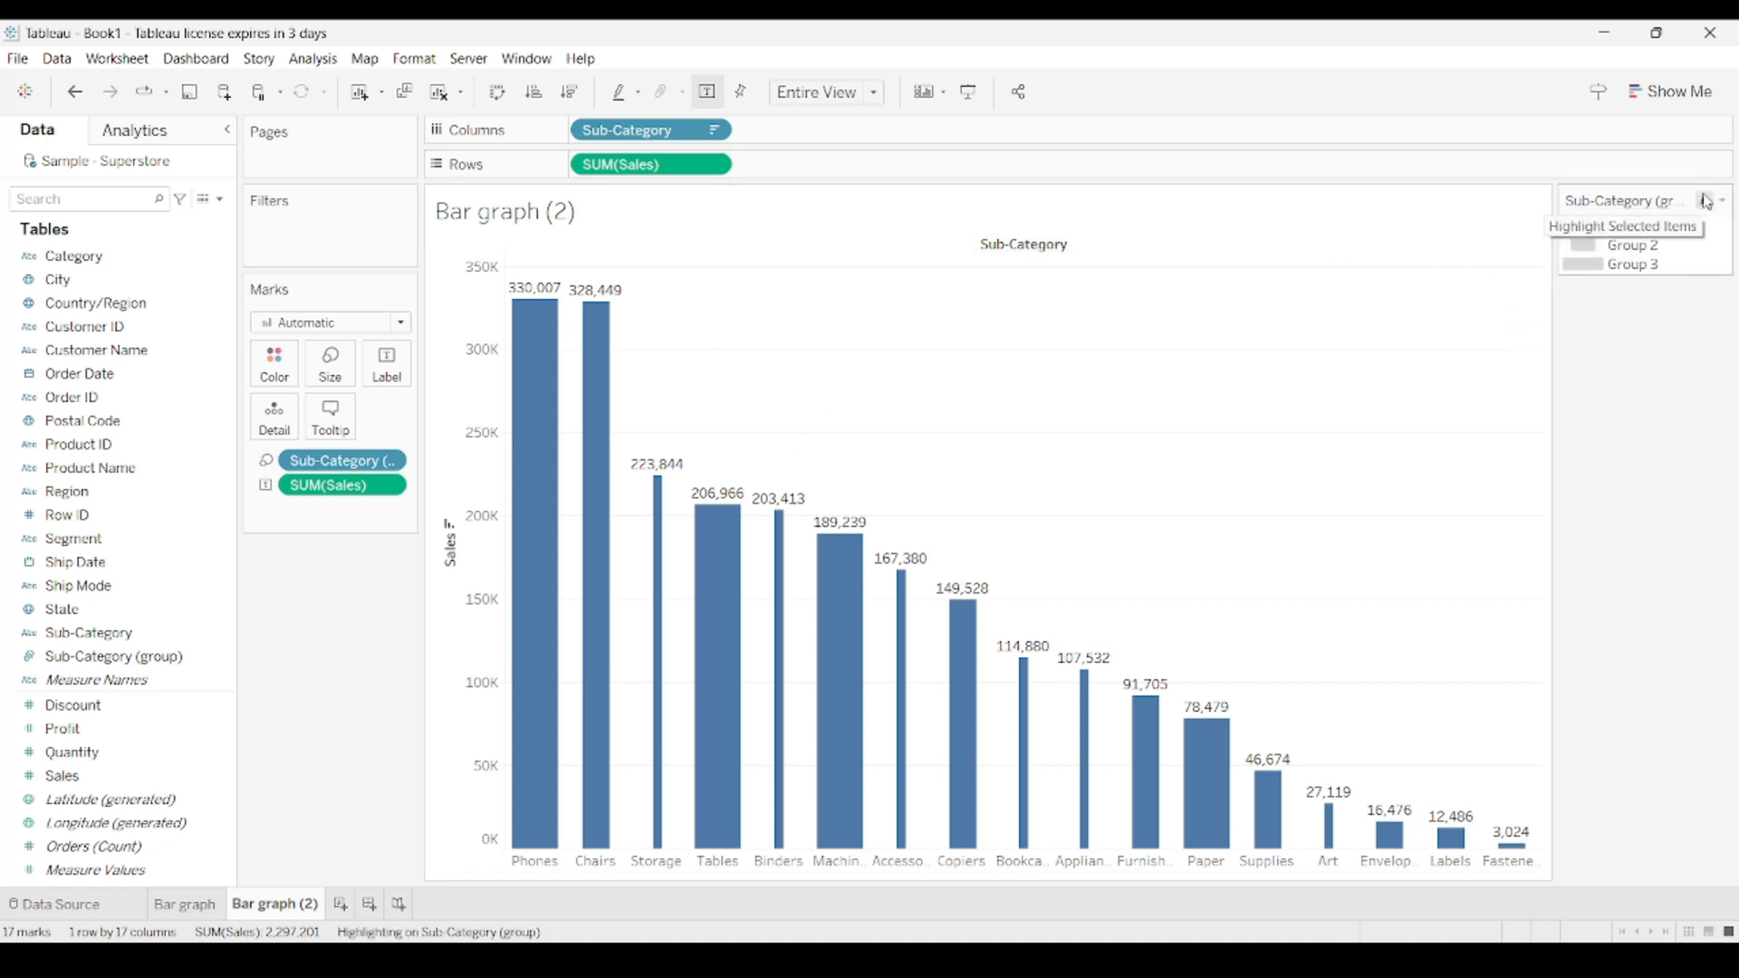